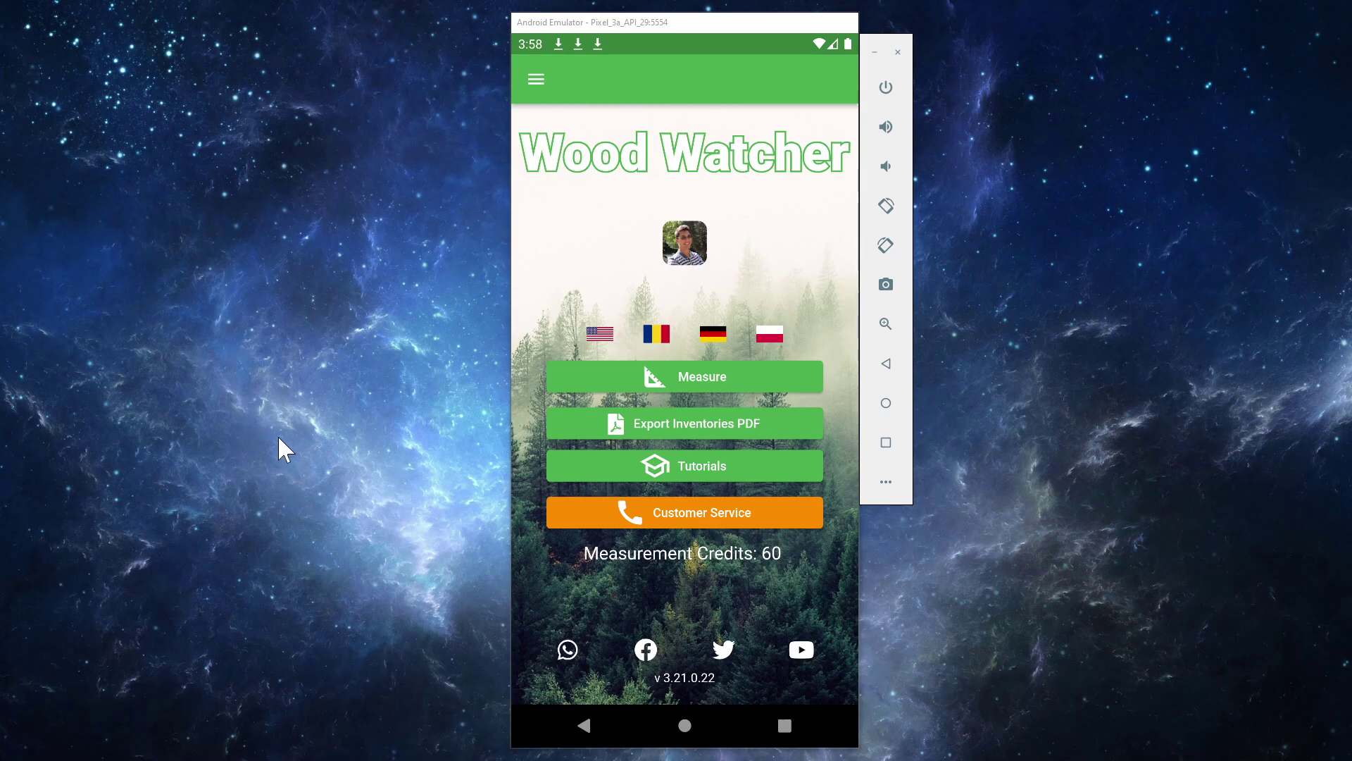
- Clear the old Wood Watcher PDF download notifications from the notification shade
left_click_drag(613, 42, 658, 265)
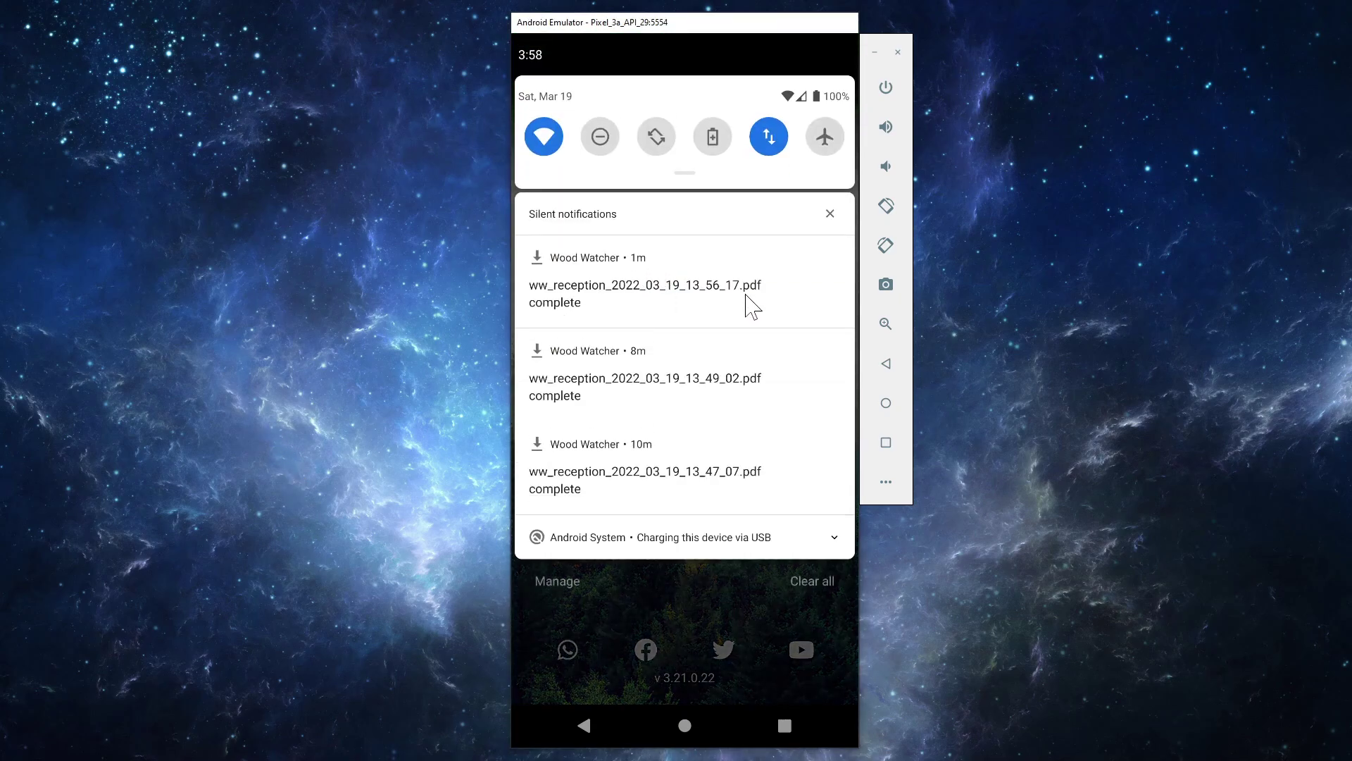
left_click_drag(748, 302, 894, 326)
left_click_drag(705, 373, 740, 83)
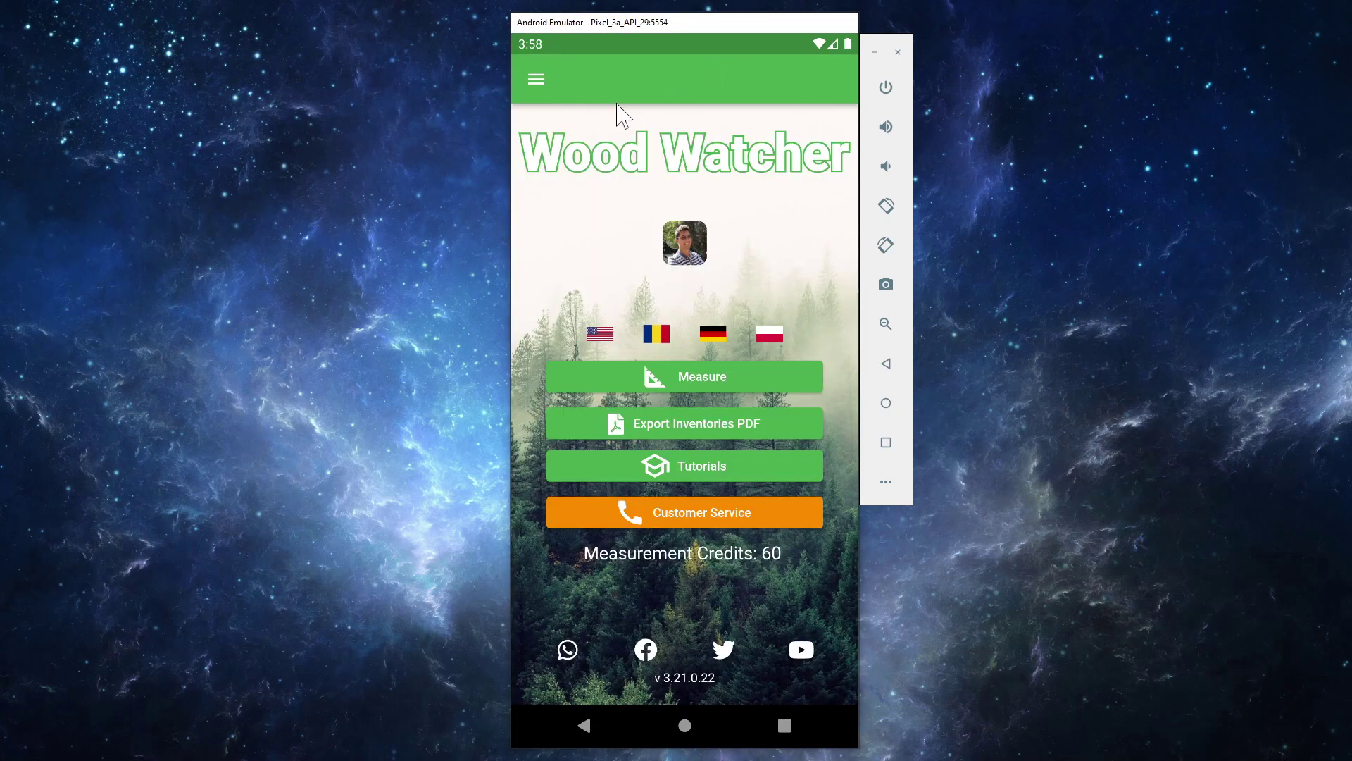
left_click(537, 81)
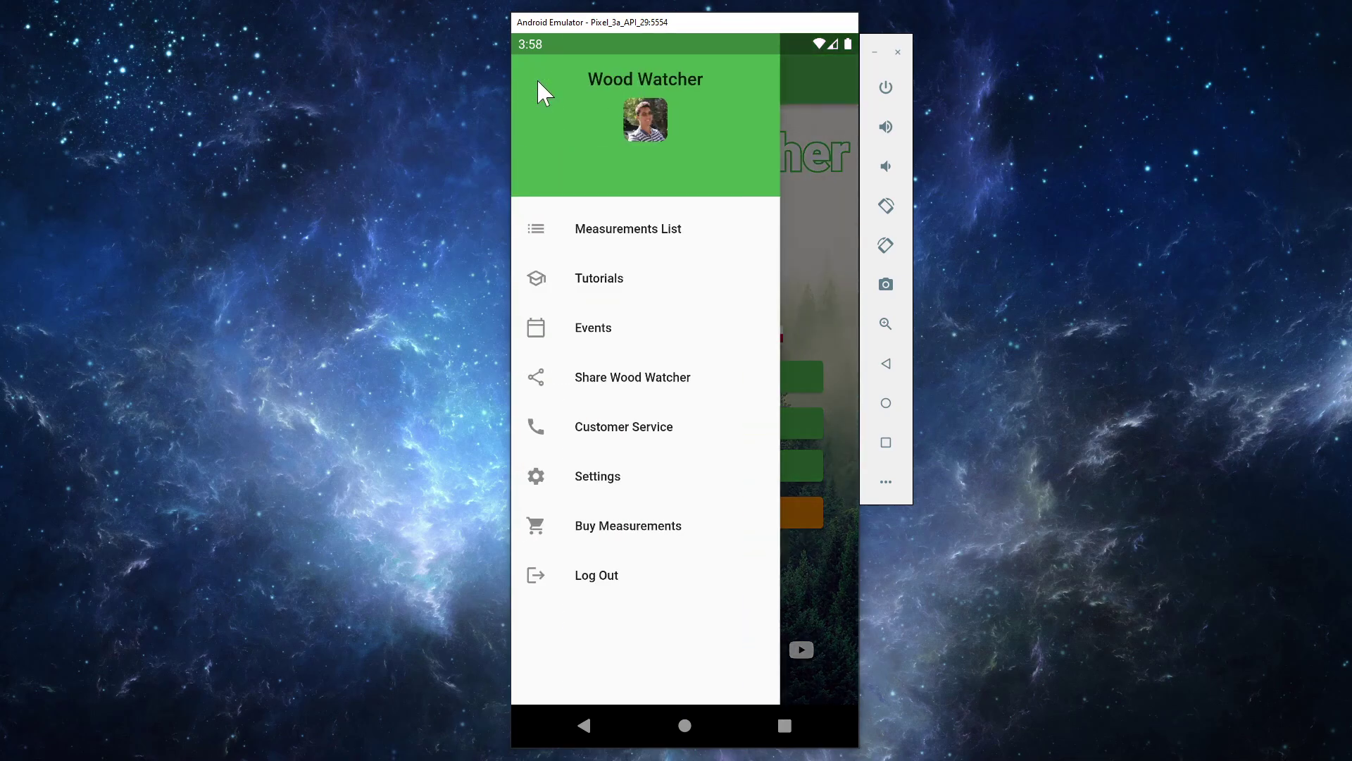
left_click(805, 152)
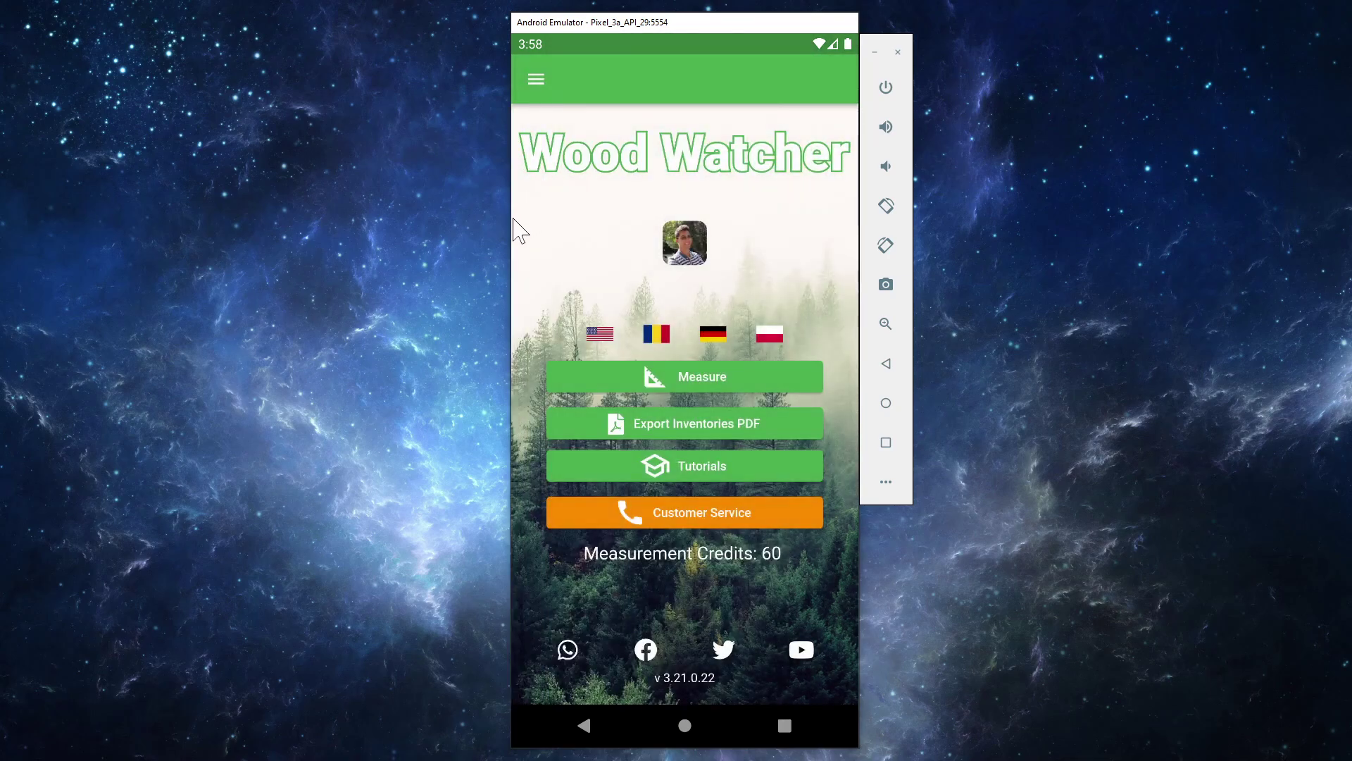
left_click_drag(519, 229, 784, 235)
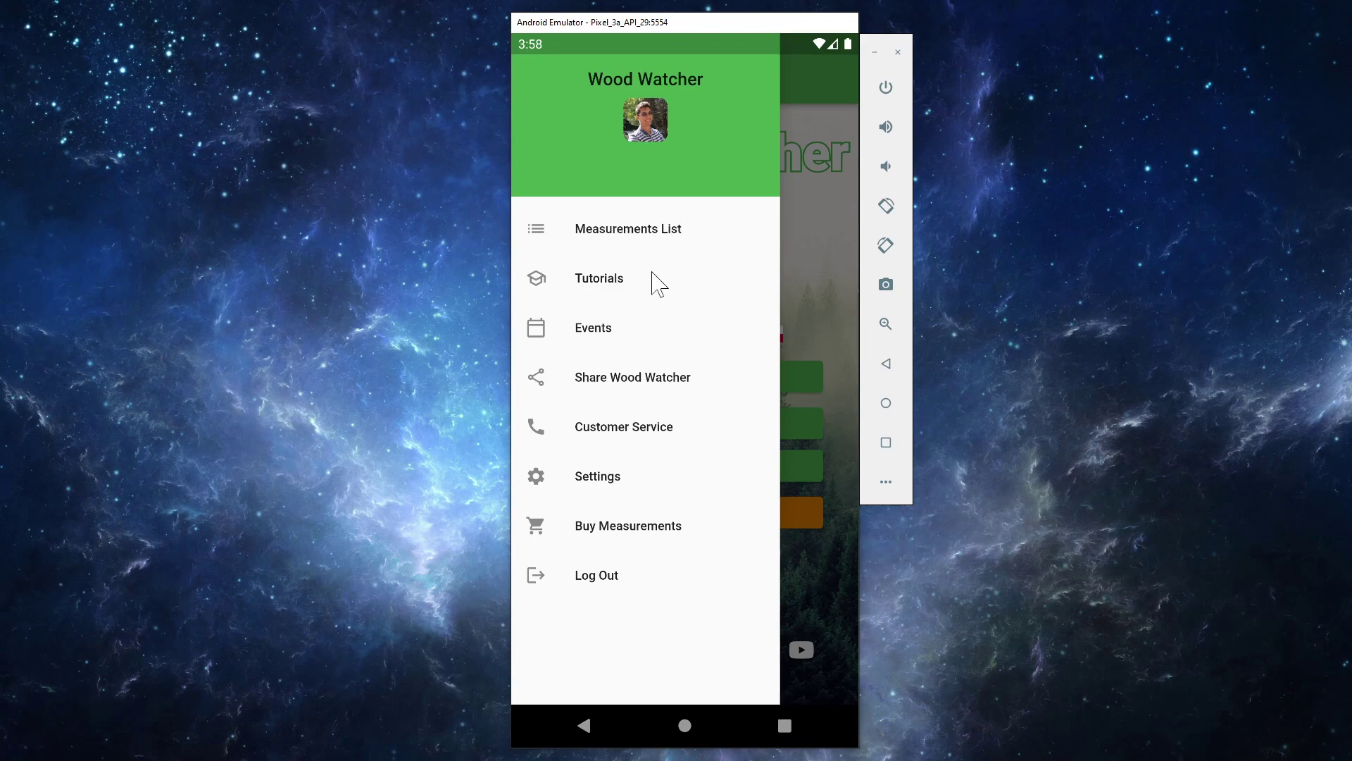
left_click(596, 279)
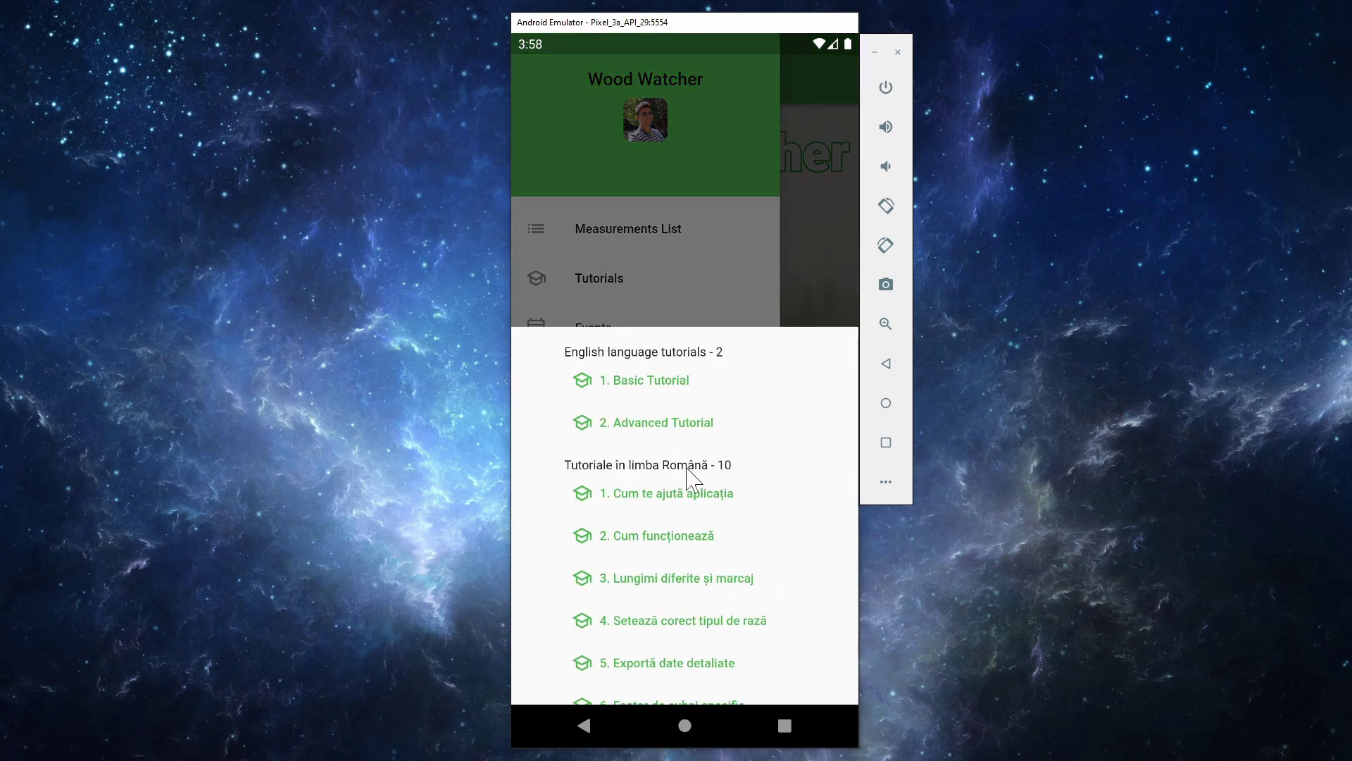
left_click(662, 280)
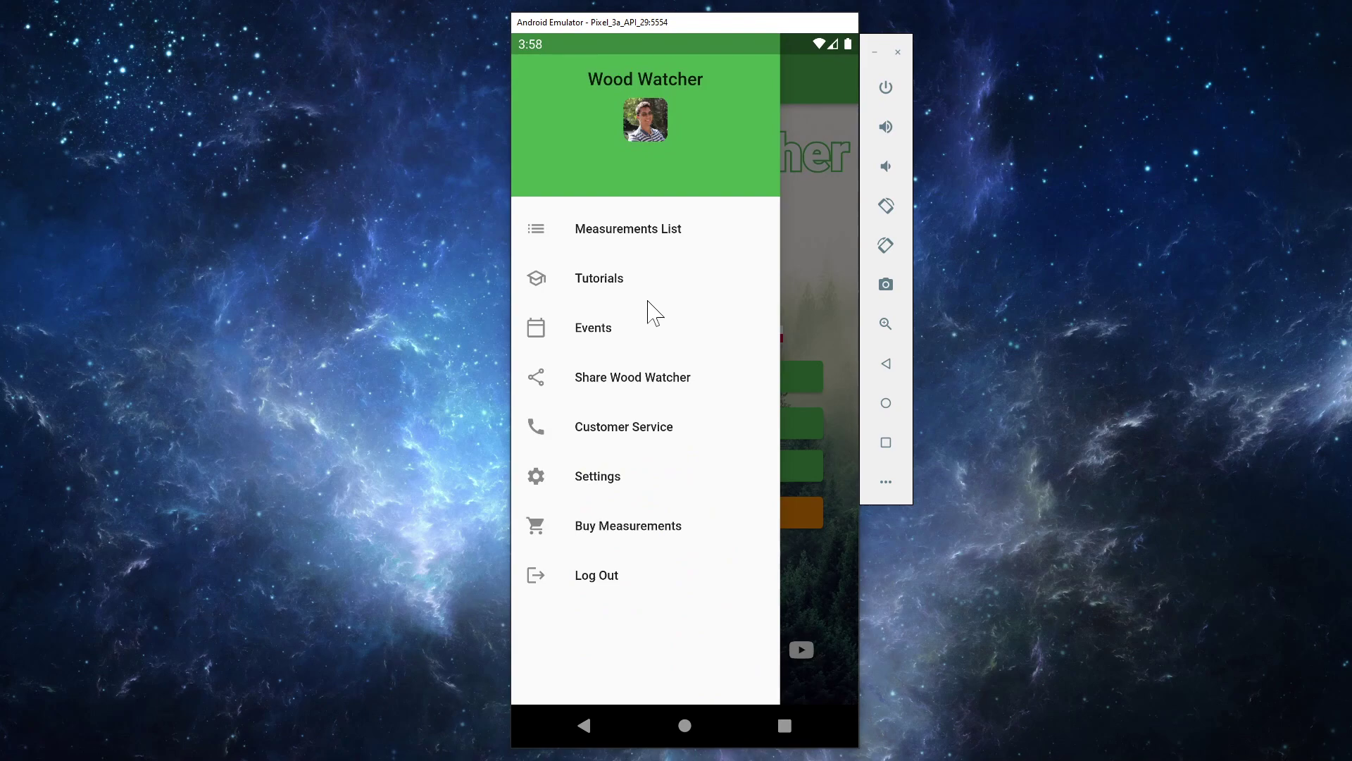
left_click(595, 336)
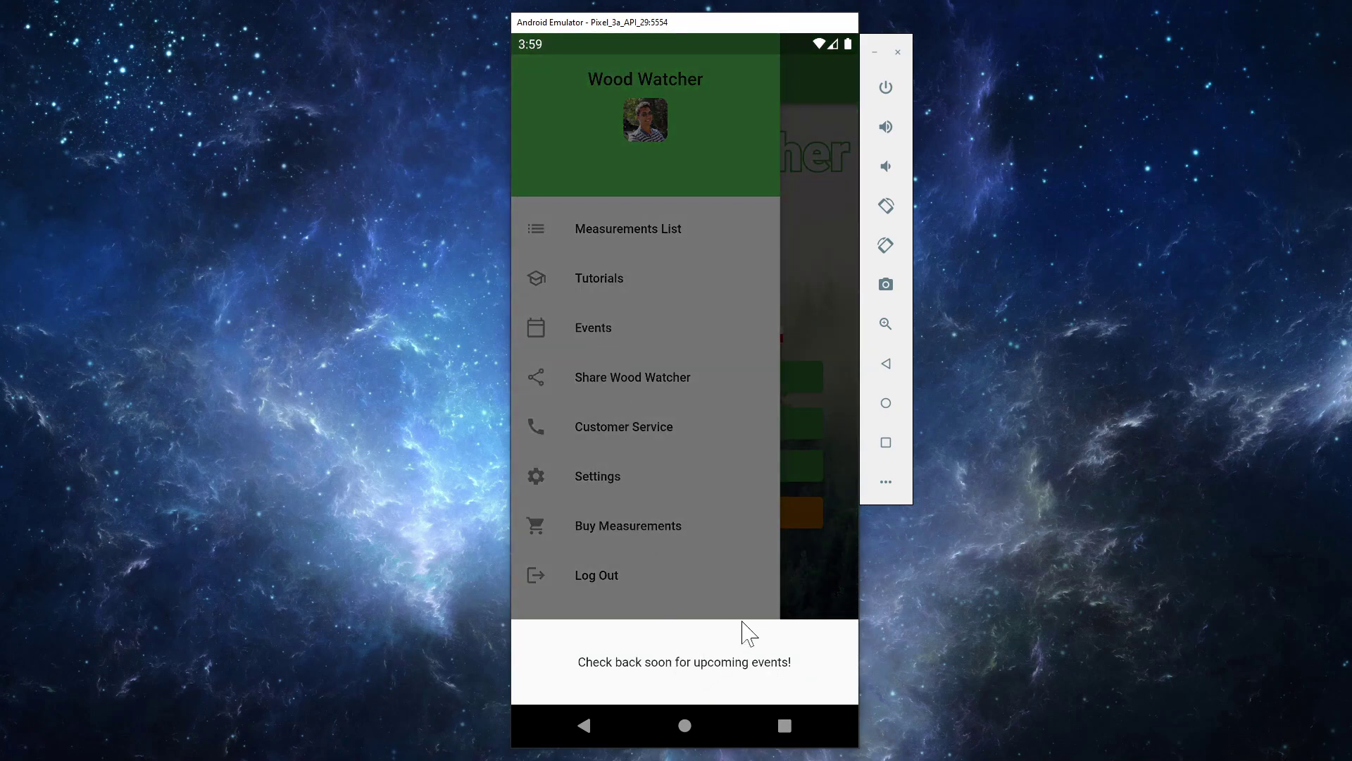
left_click(668, 364)
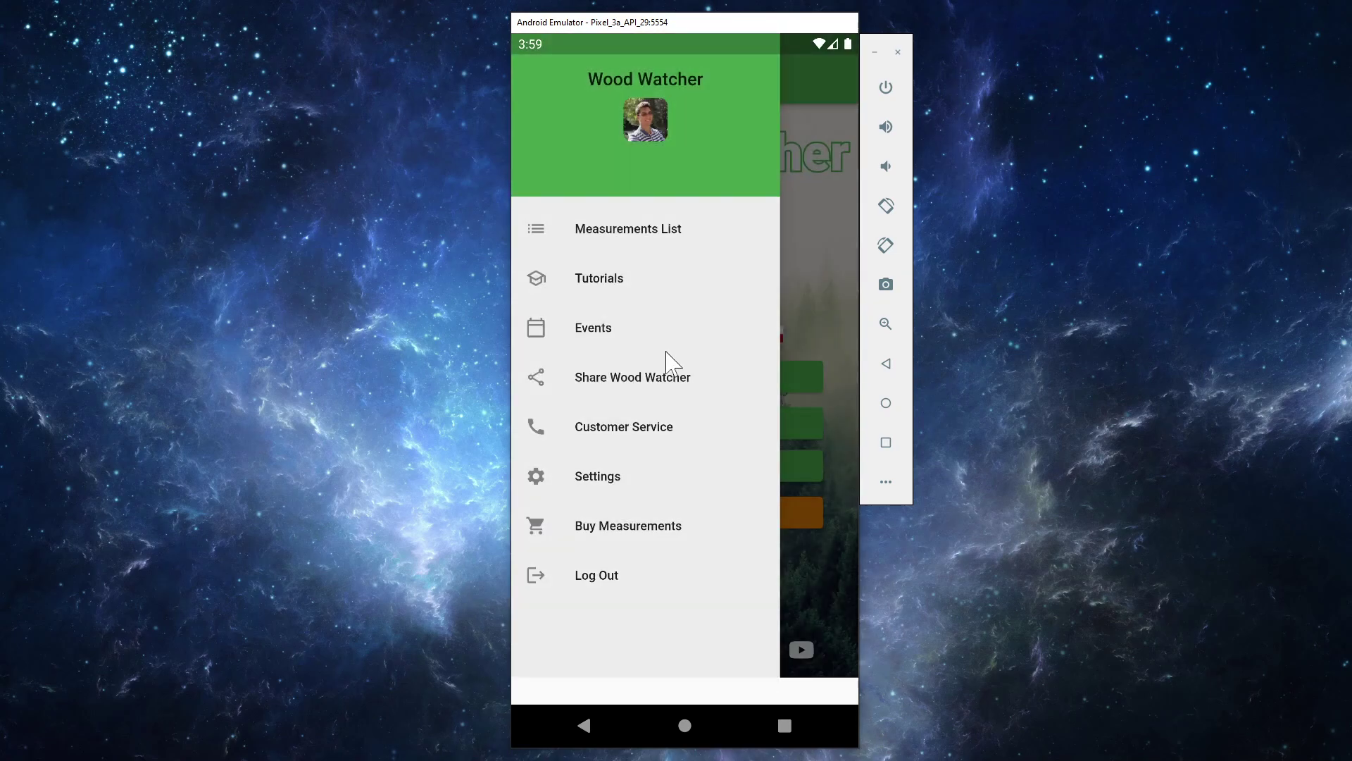
left_click(594, 379)
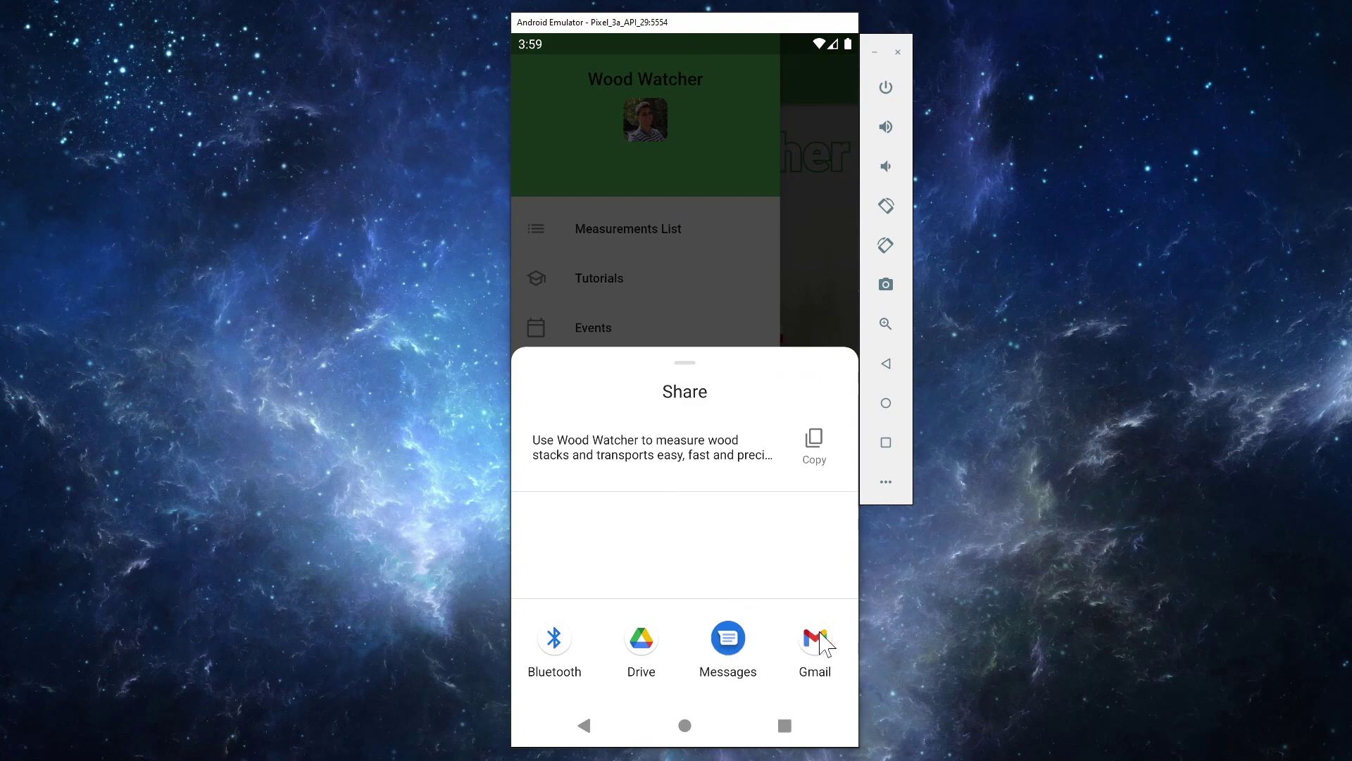
- Close the sharing sheet, then view Customer Service contacts from the drawer and the home-screen button
left_click(672, 259)
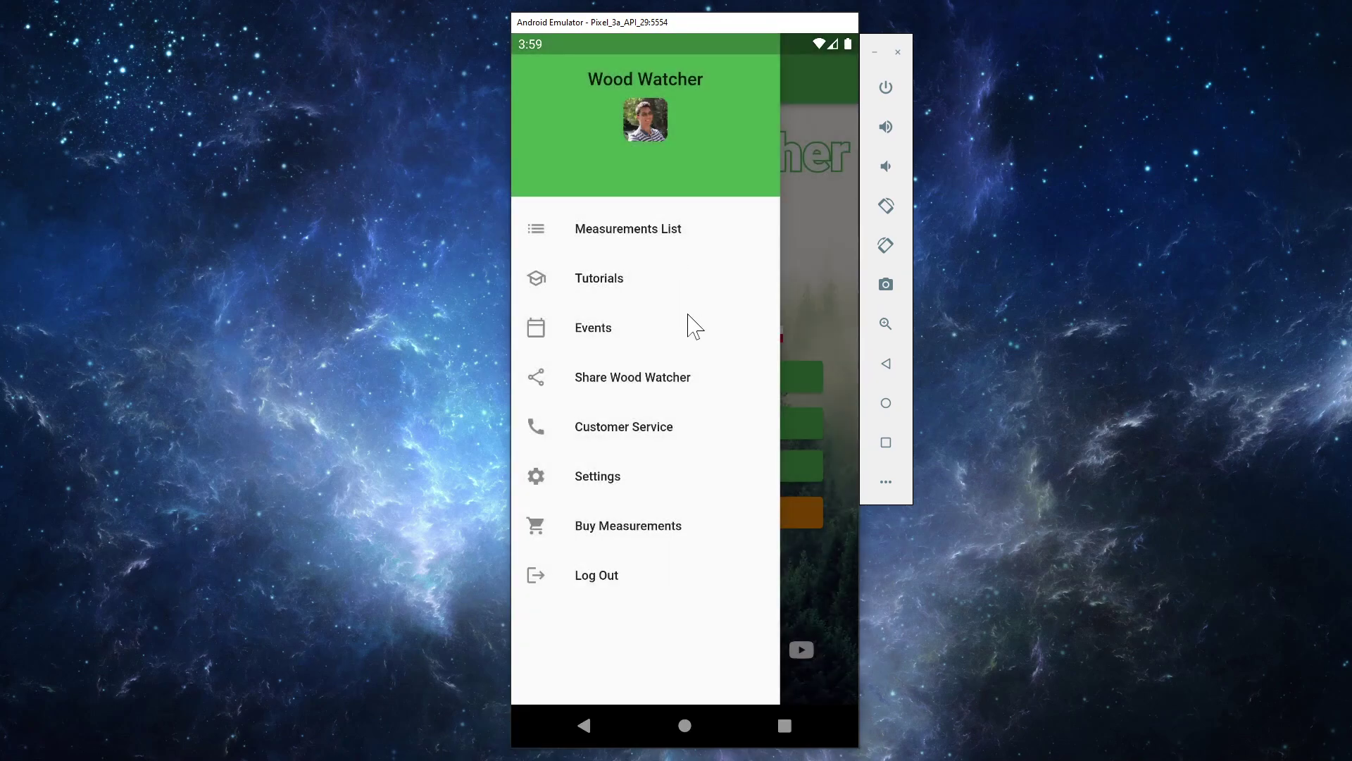
left_click(597, 431)
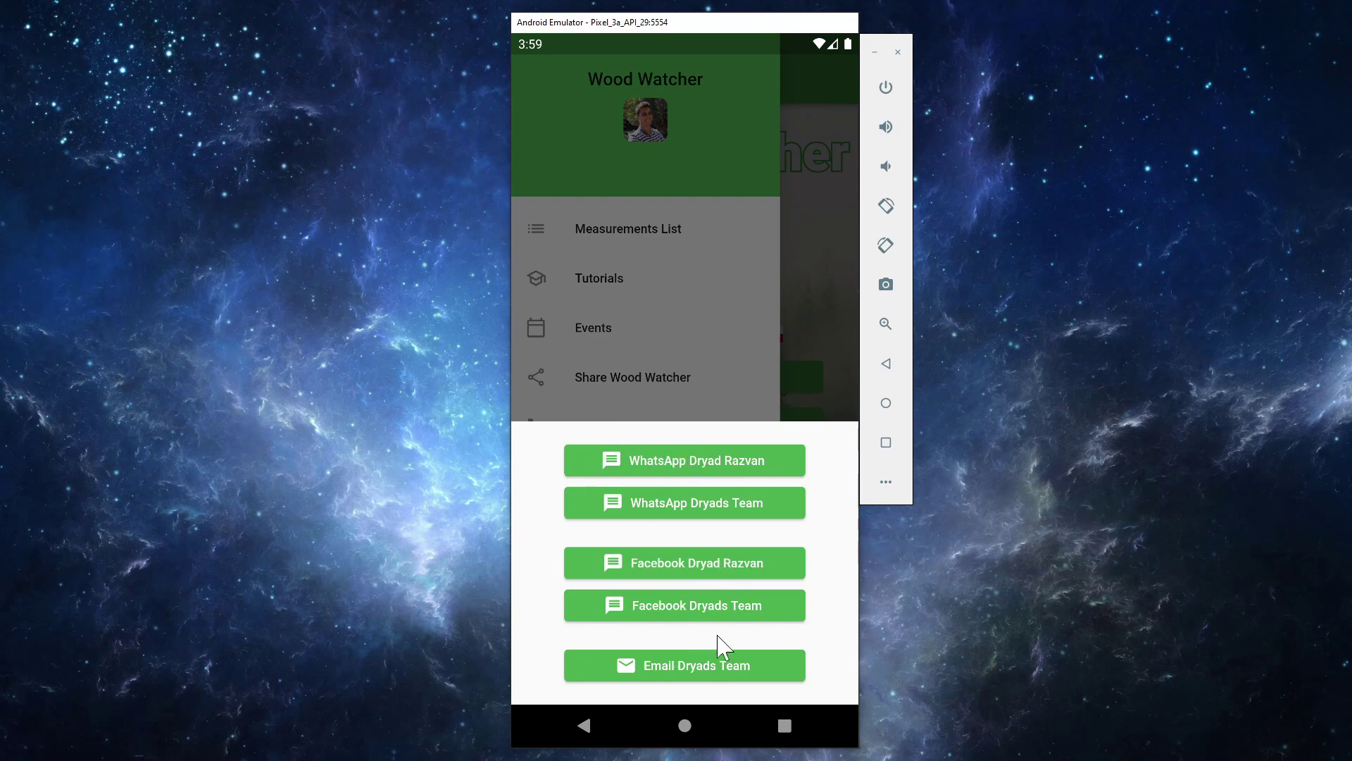
left_click(680, 372)
left_click(817, 274)
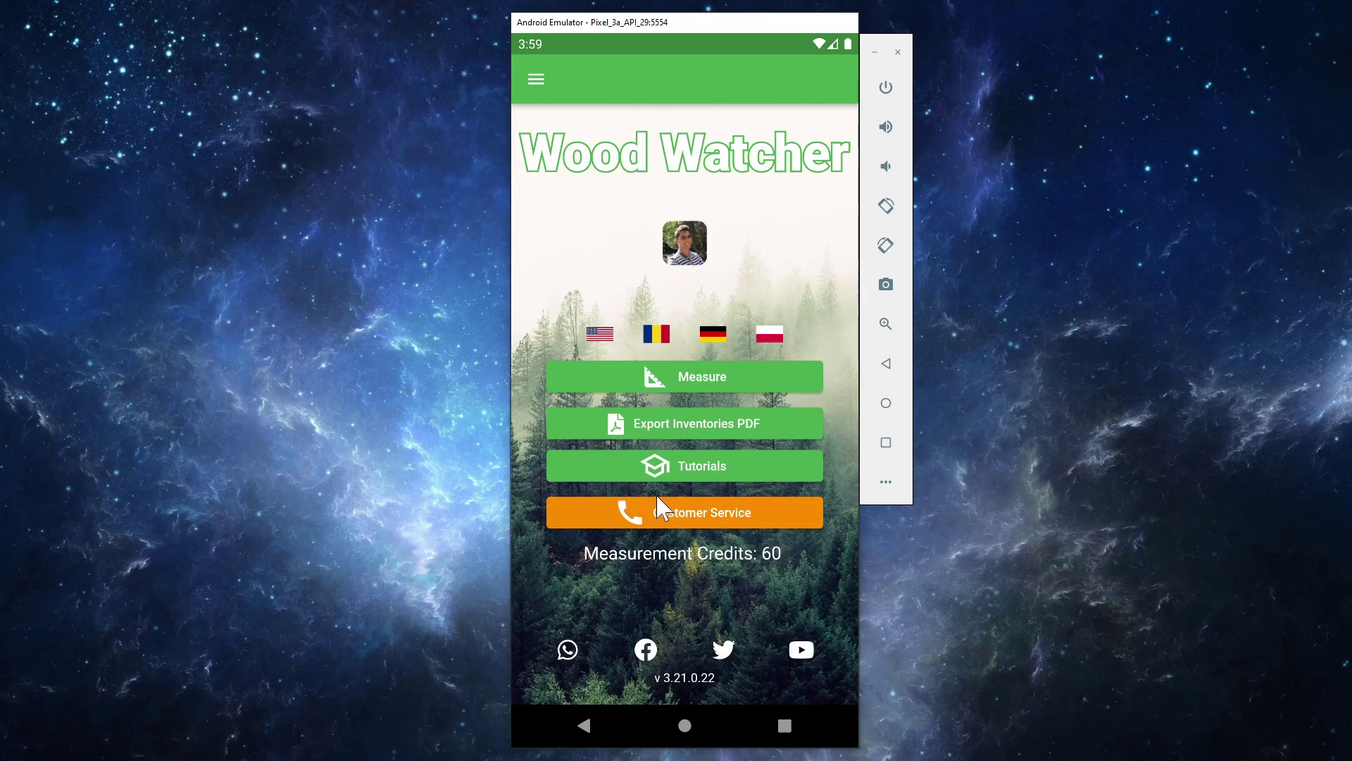
left_click(702, 520)
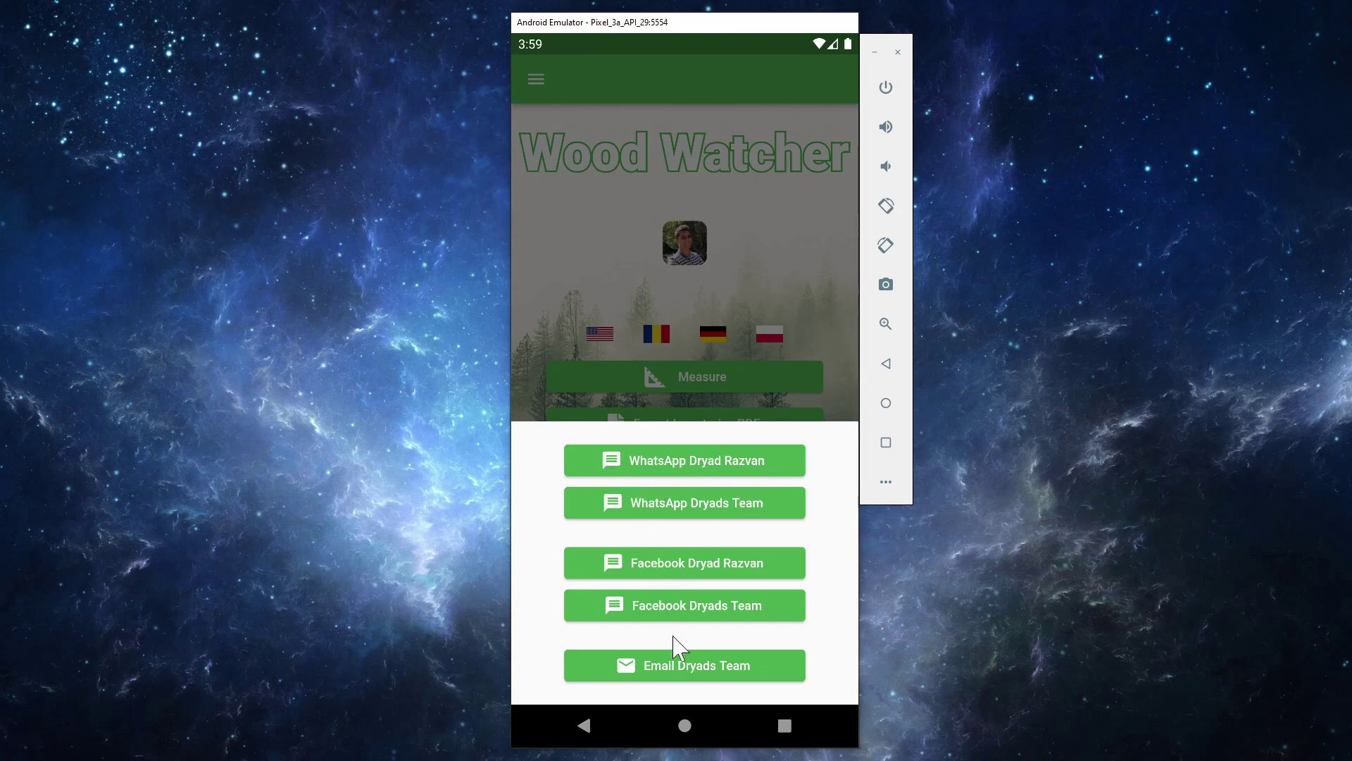
- Toggle the Inventory module off and back on in Settings, leaving it enabled, then return home
left_click(615, 250)
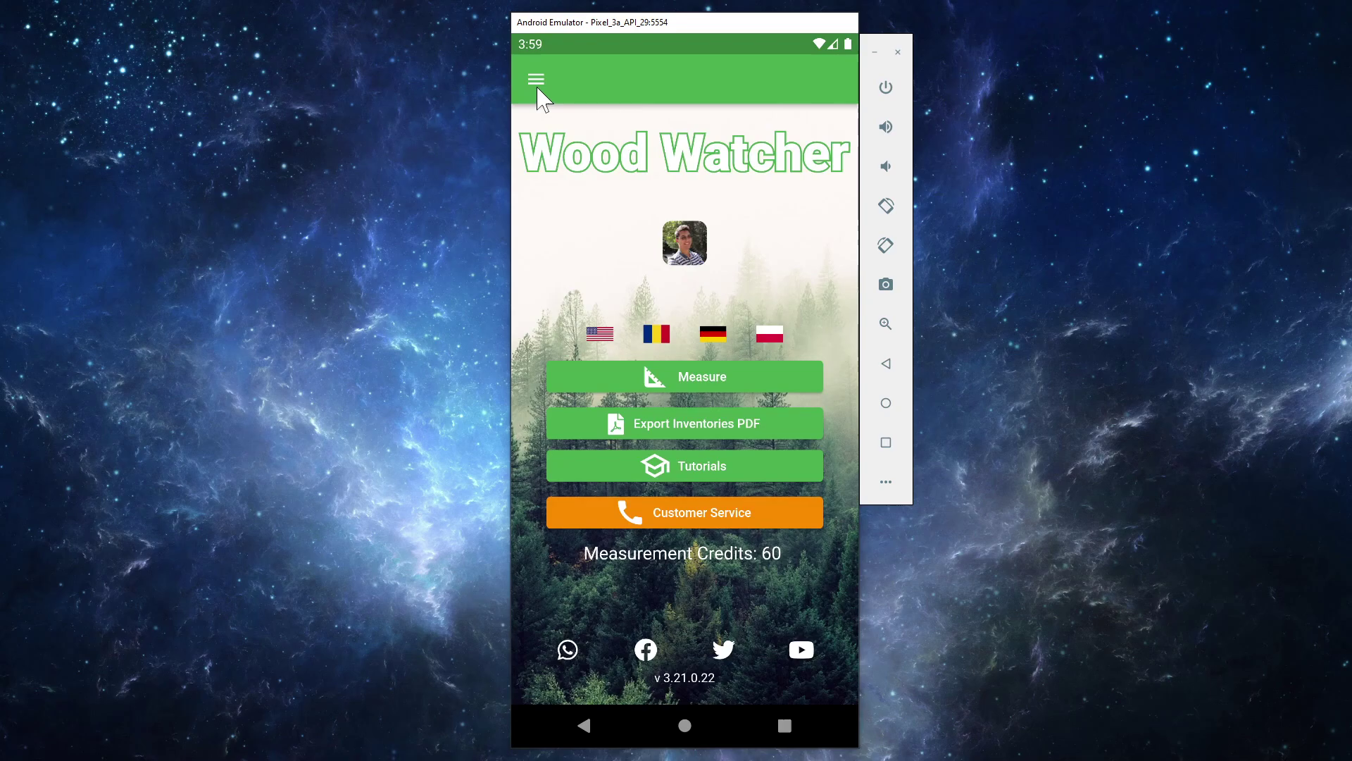
left_click(536, 80)
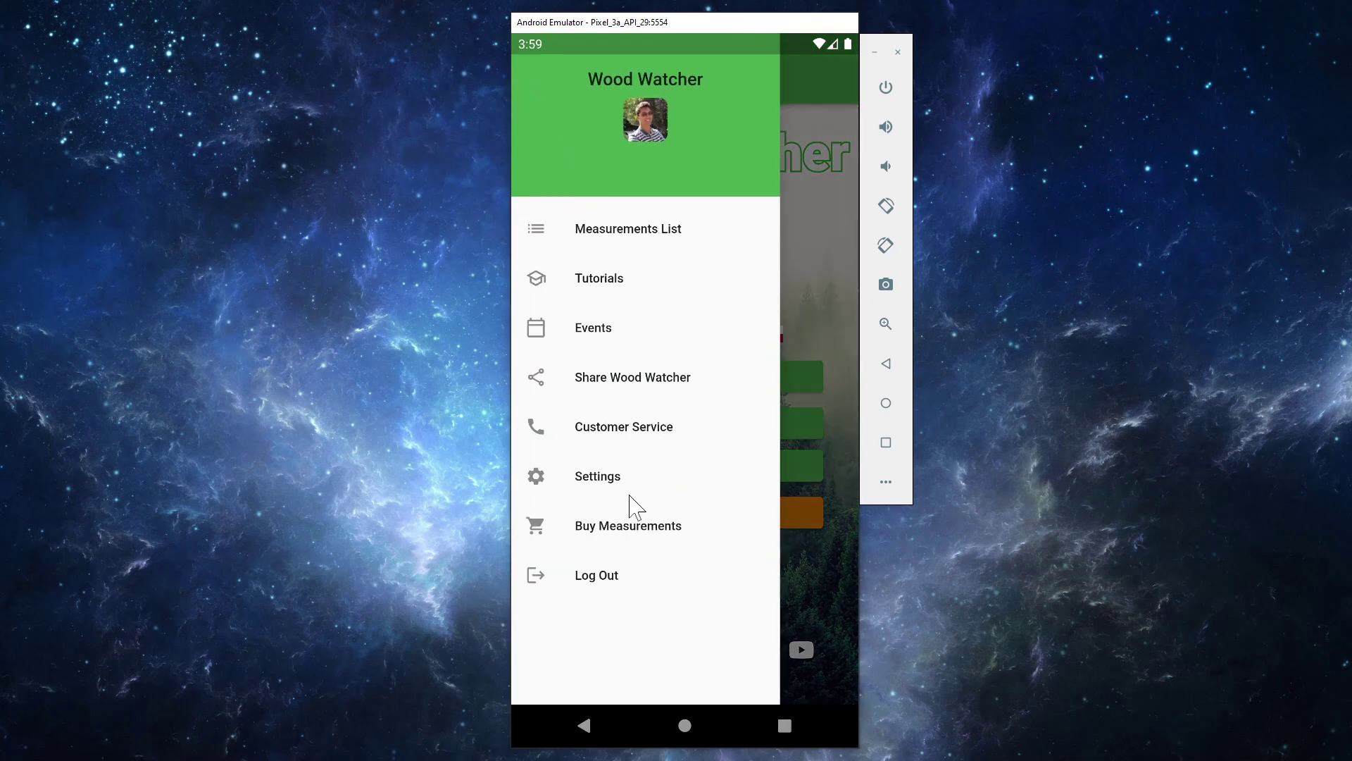
left_click(613, 484)
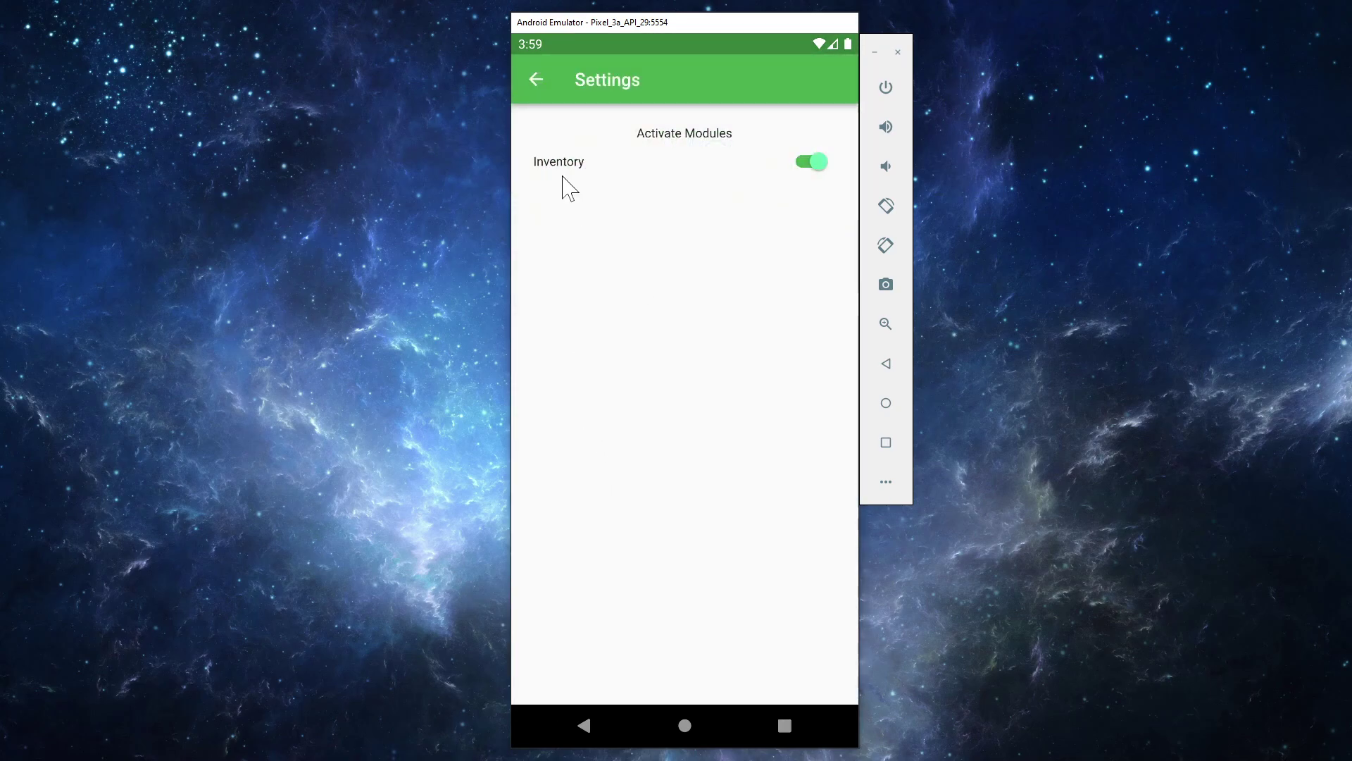
left_click(807, 165)
left_click(808, 166)
left_click(533, 79)
left_click(539, 83)
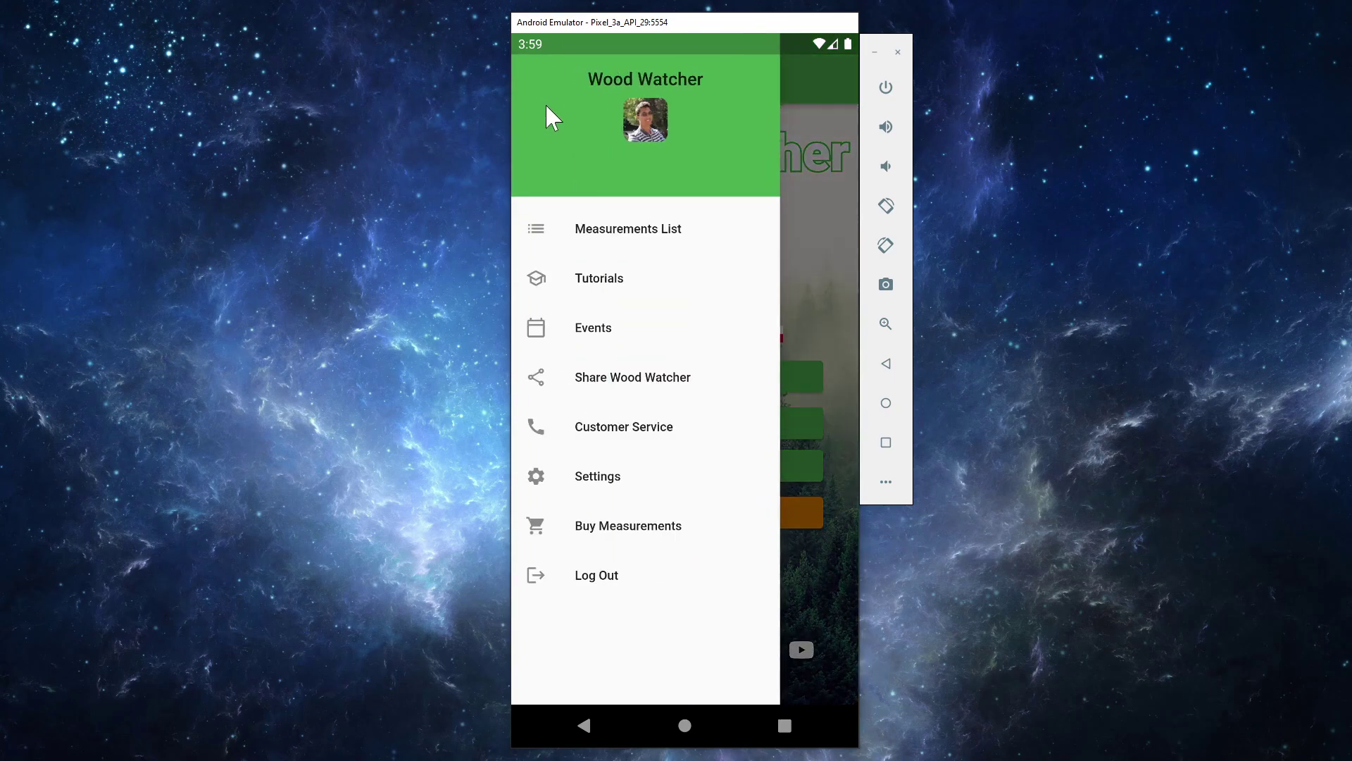
left_click(801, 226)
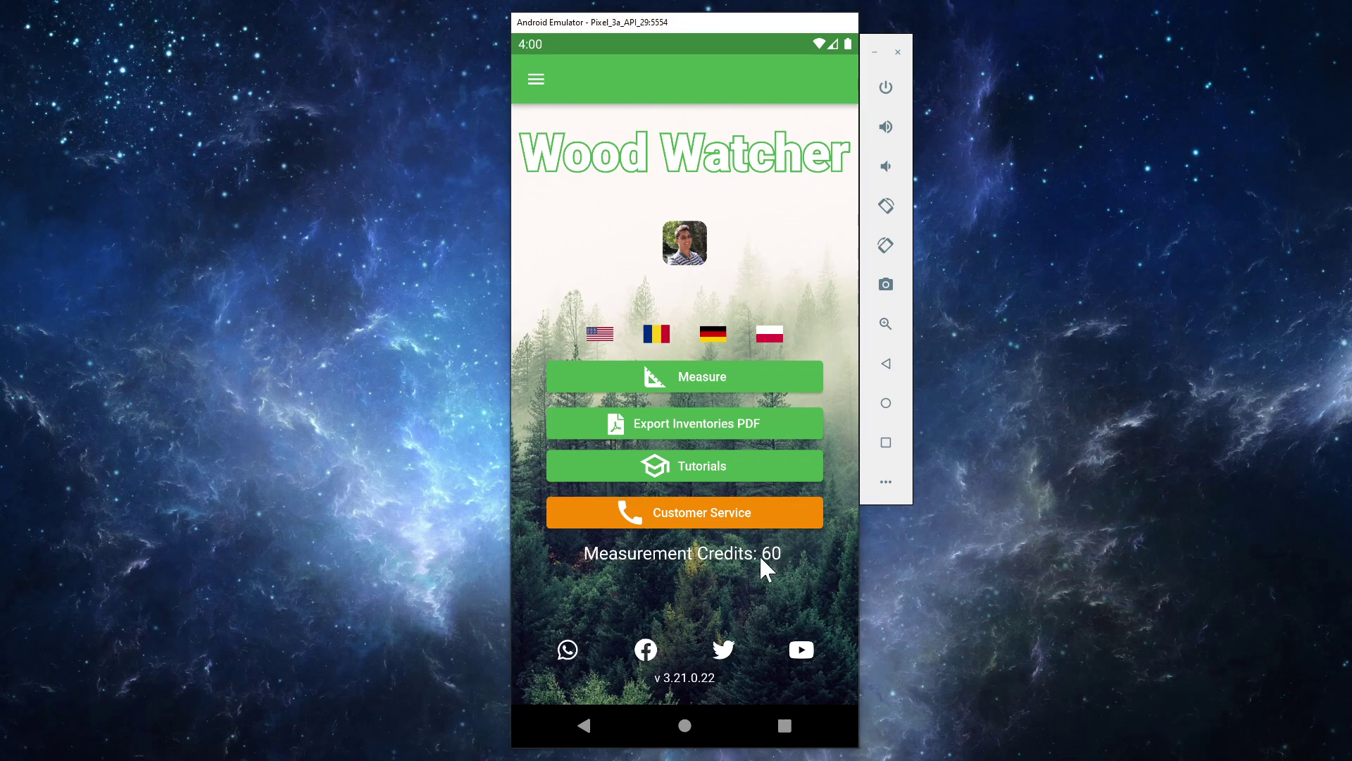
left_click(538, 76)
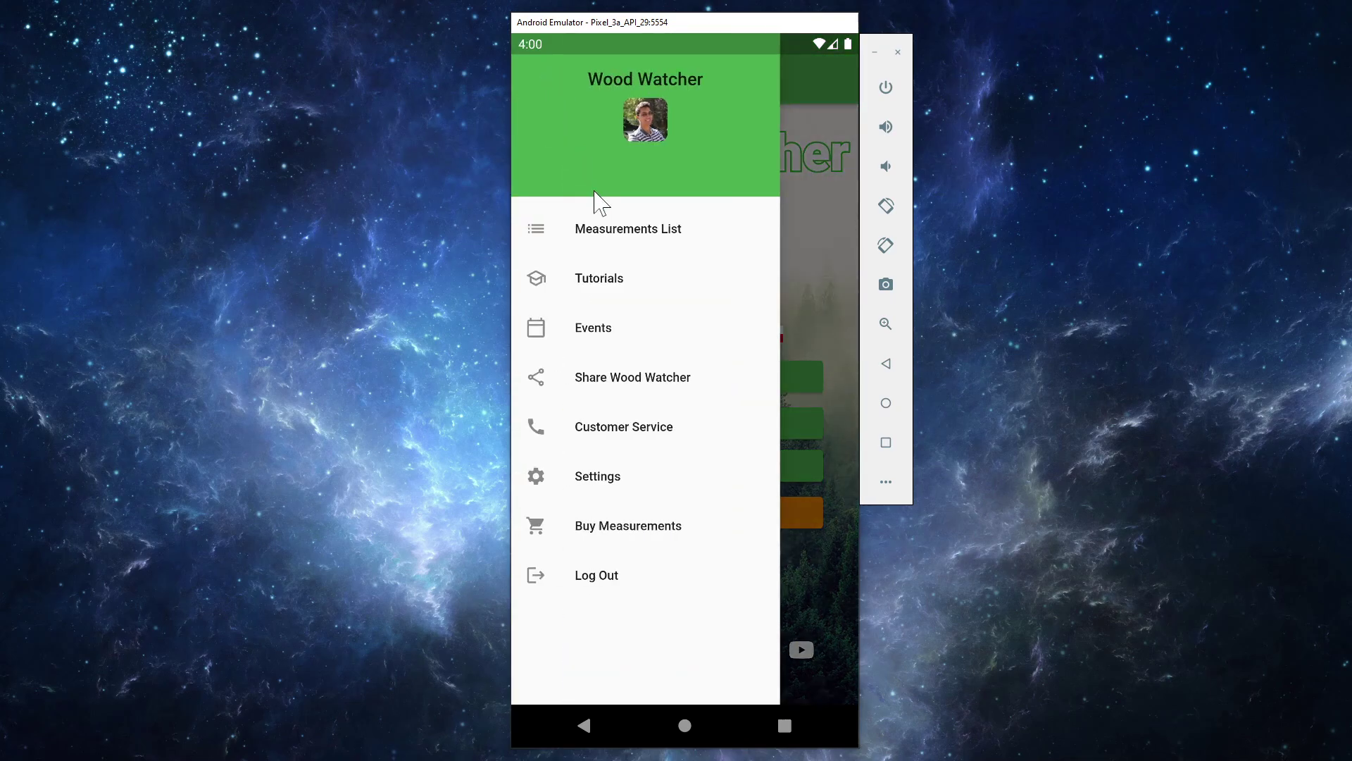
left_click(608, 537)
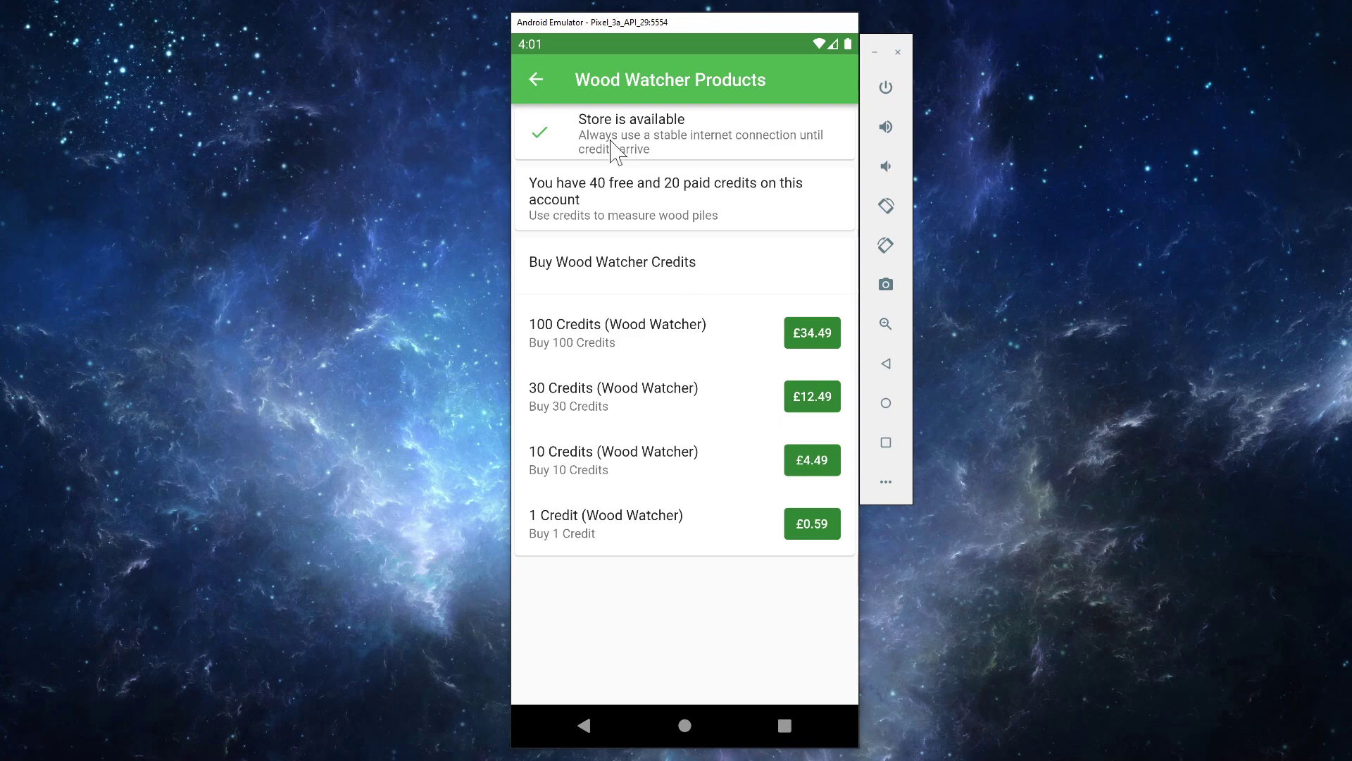
- Export a PDF report of the 17.0 m3 #27 and 1.7 m3 #32 EU 109 inventories
left_click(536, 81)
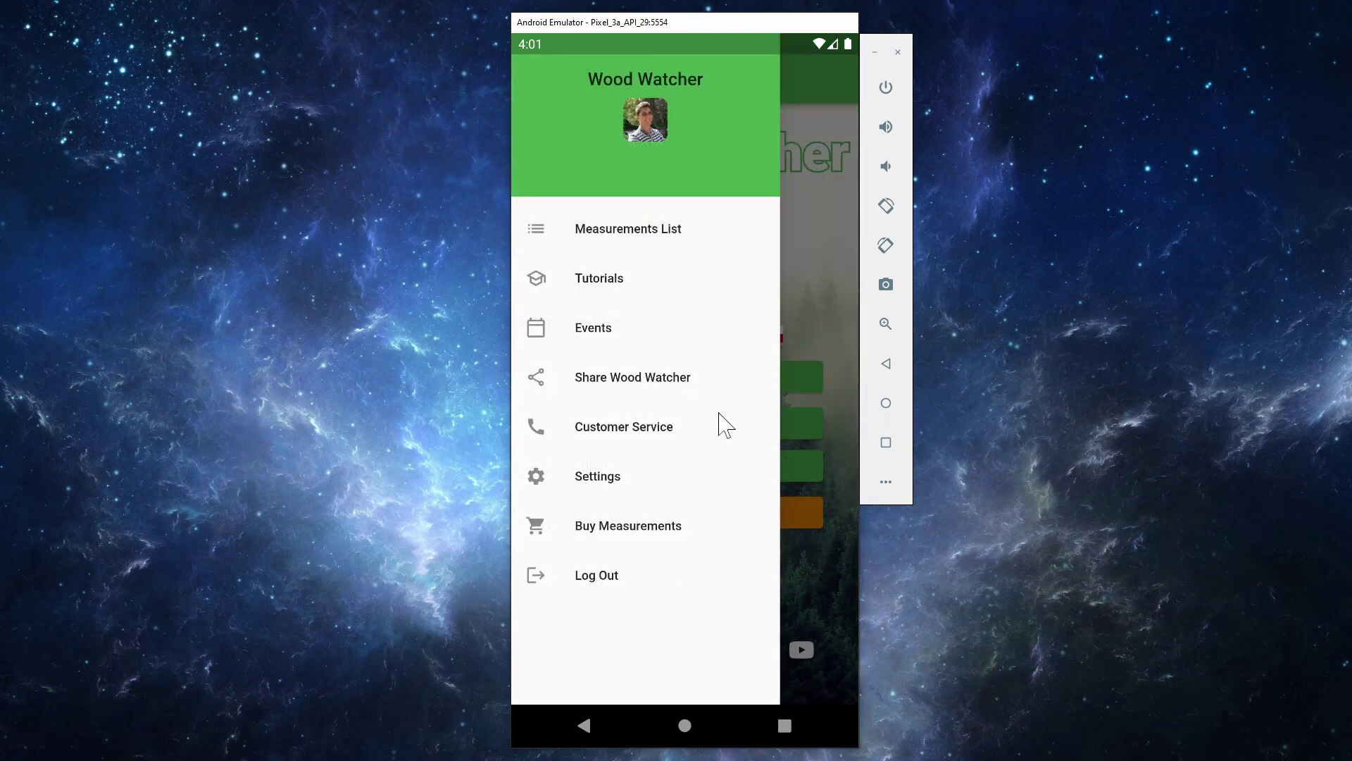
left_click(797, 274)
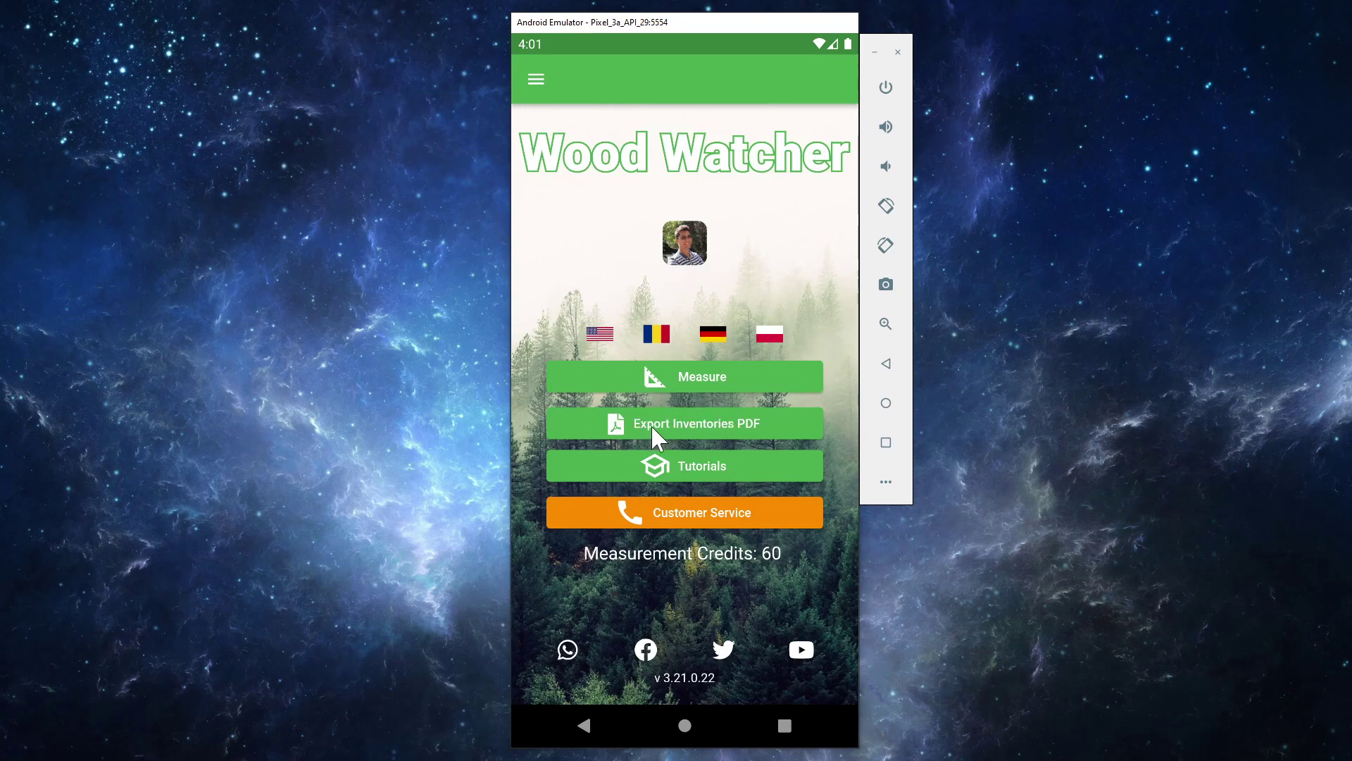
left_click(713, 432)
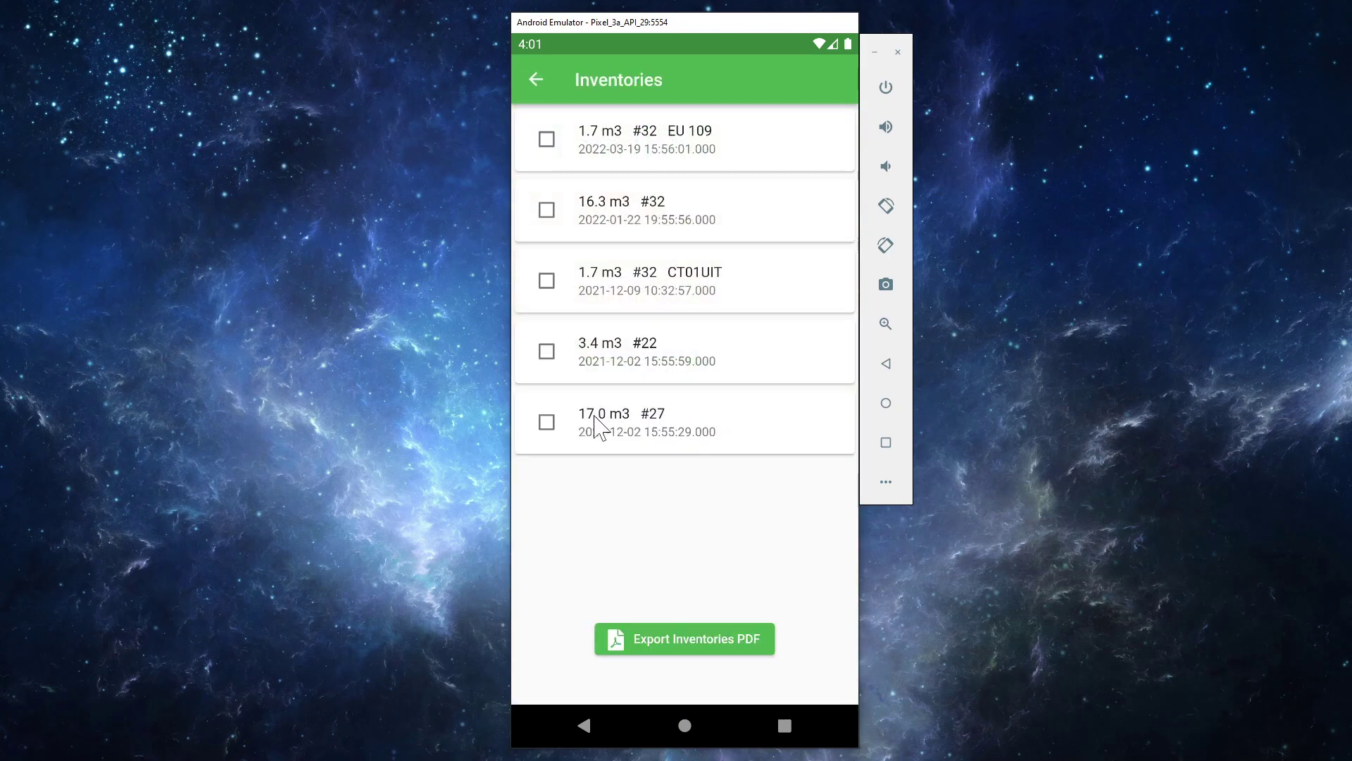
left_click(548, 422)
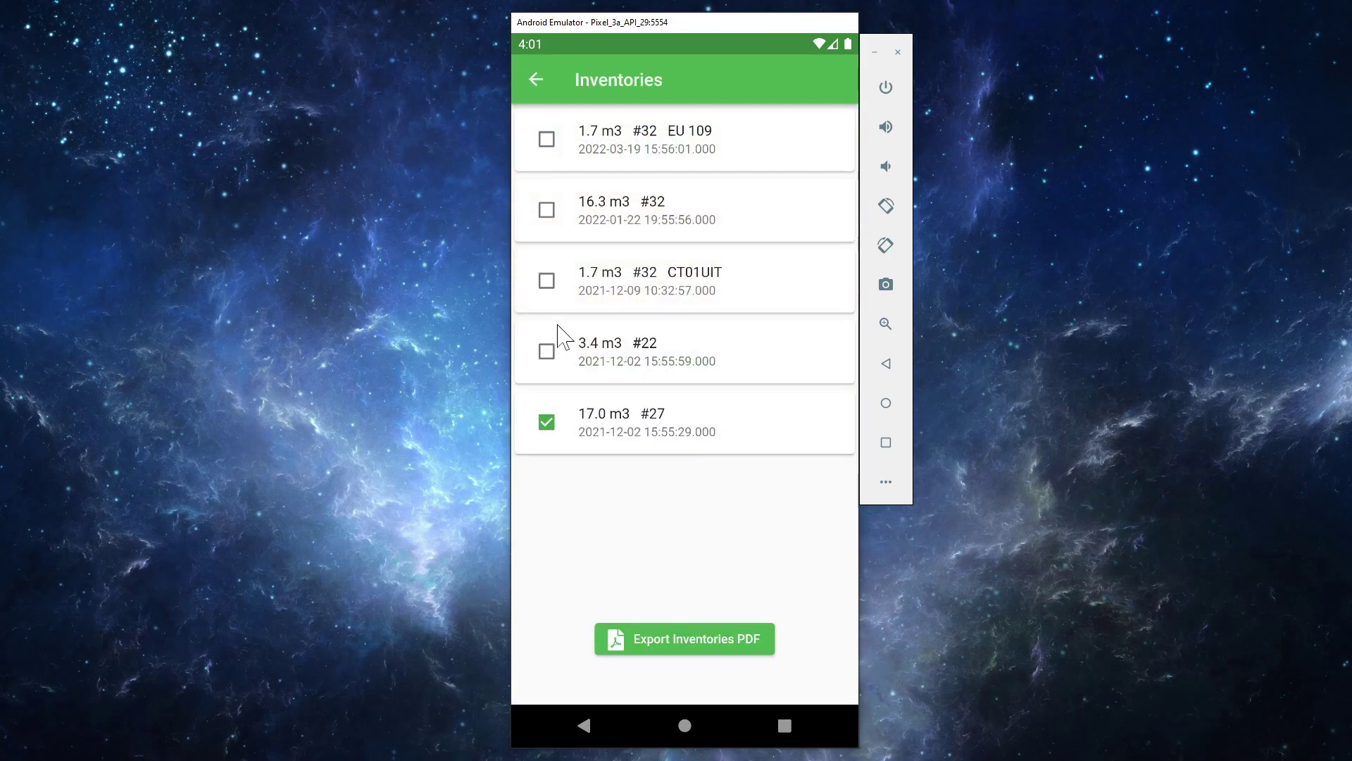
left_click(552, 141)
left_click(713, 638)
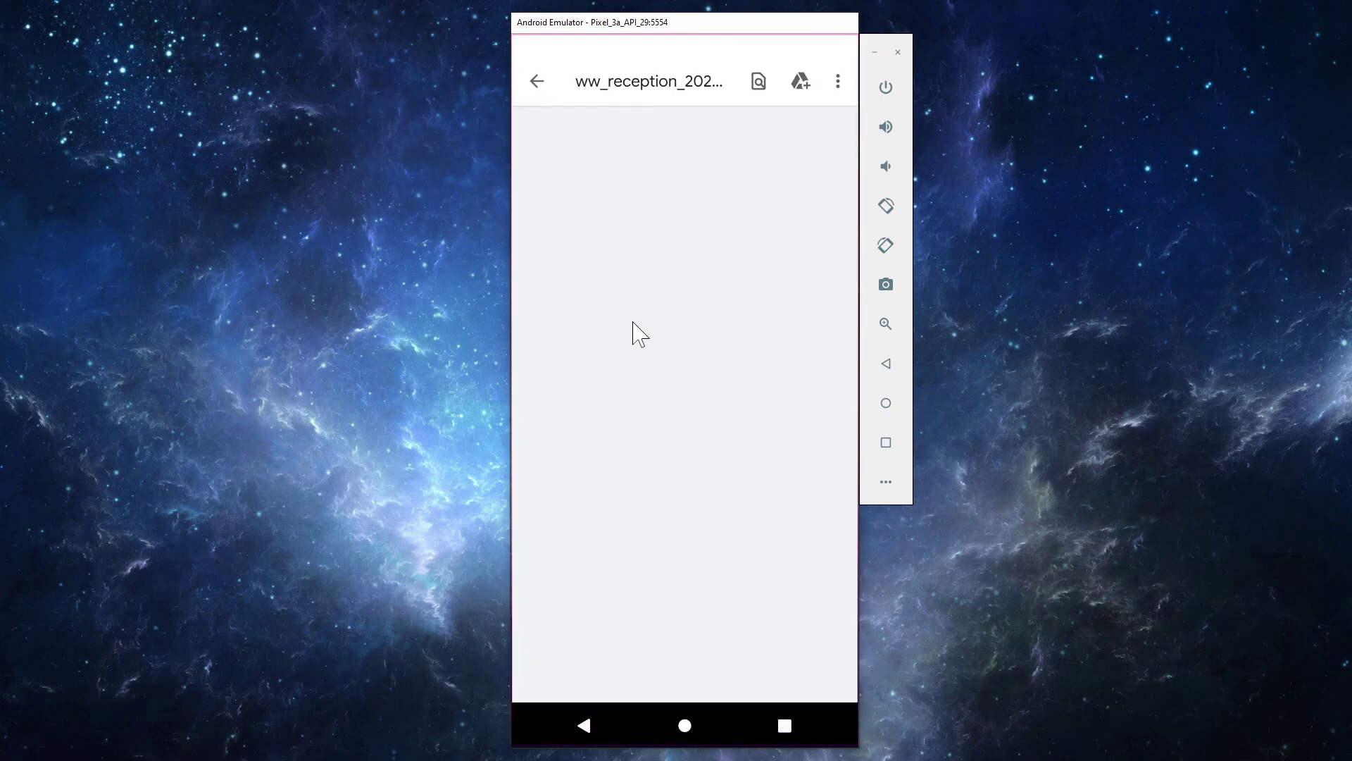
- Scroll through the PDF's Measurement Detail and log diameter tables, then close the report
left_click_drag(695, 422, 693, 326)
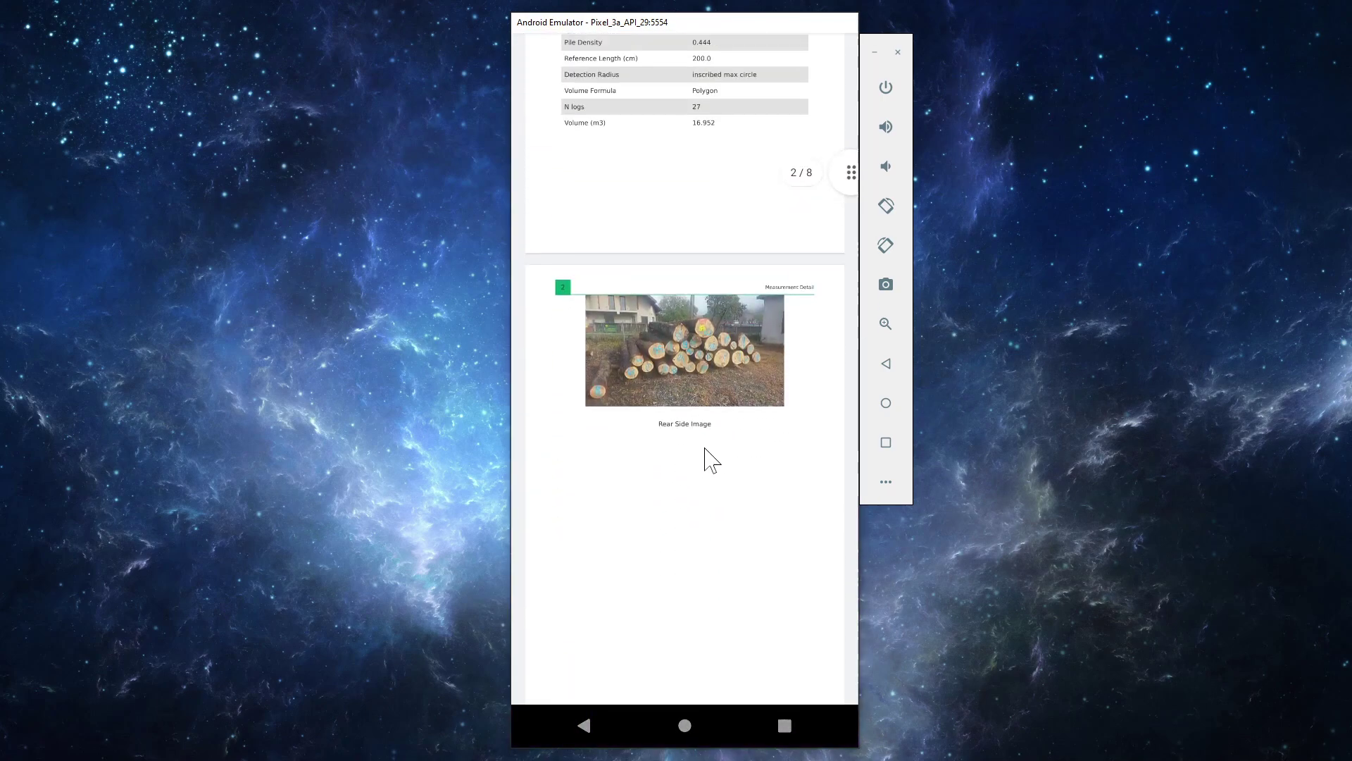
left_click_drag(711, 459, 707, 557)
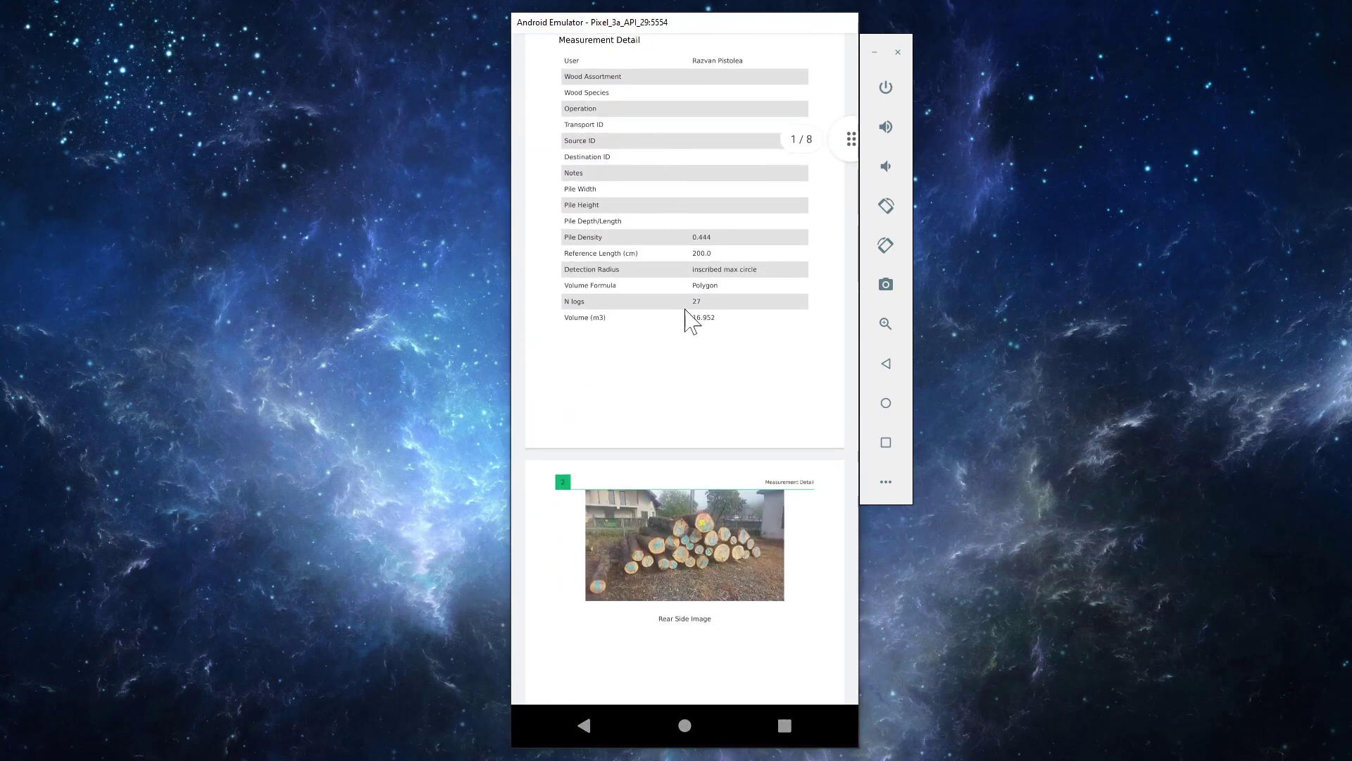
left_click_drag(648, 472, 636, 226)
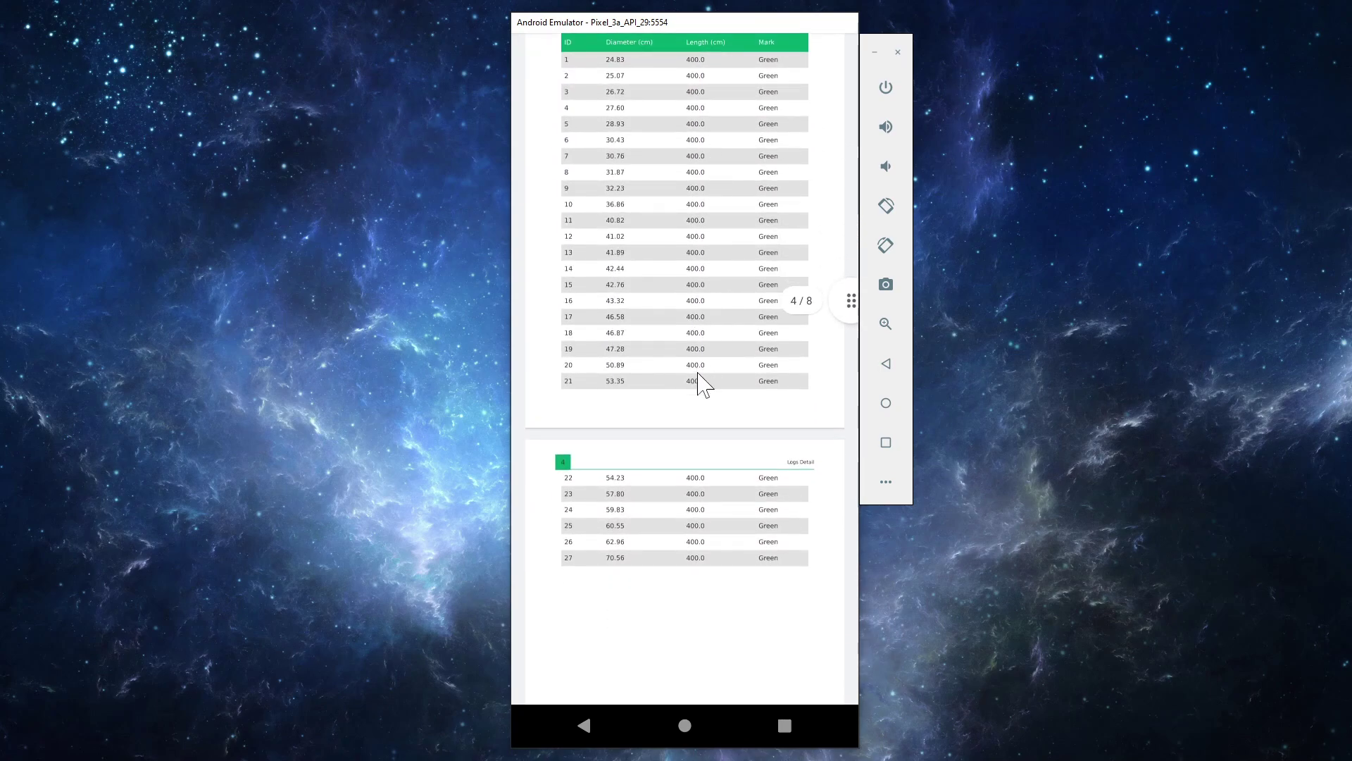
left_click_drag(740, 402, 703, 190)
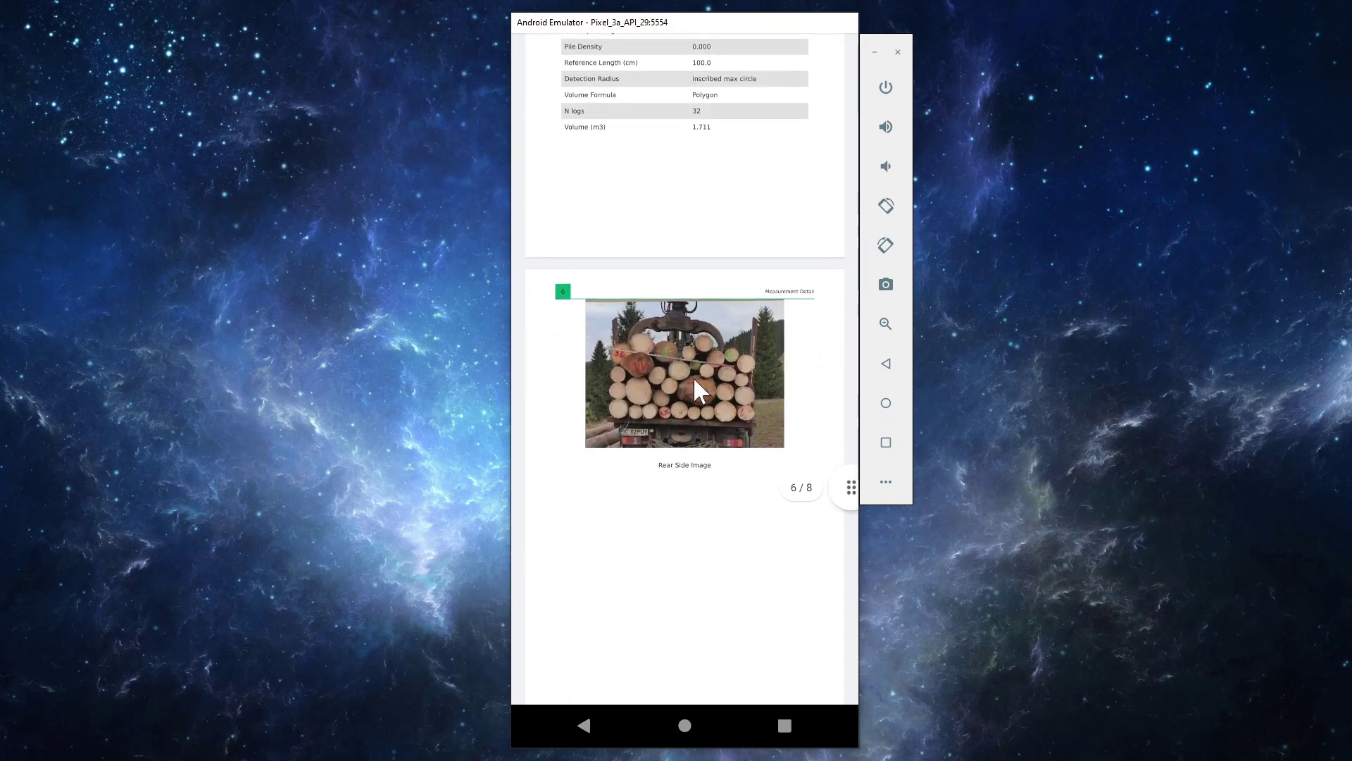
scroll(700, 432, "up", 3)
left_click(886, 363)
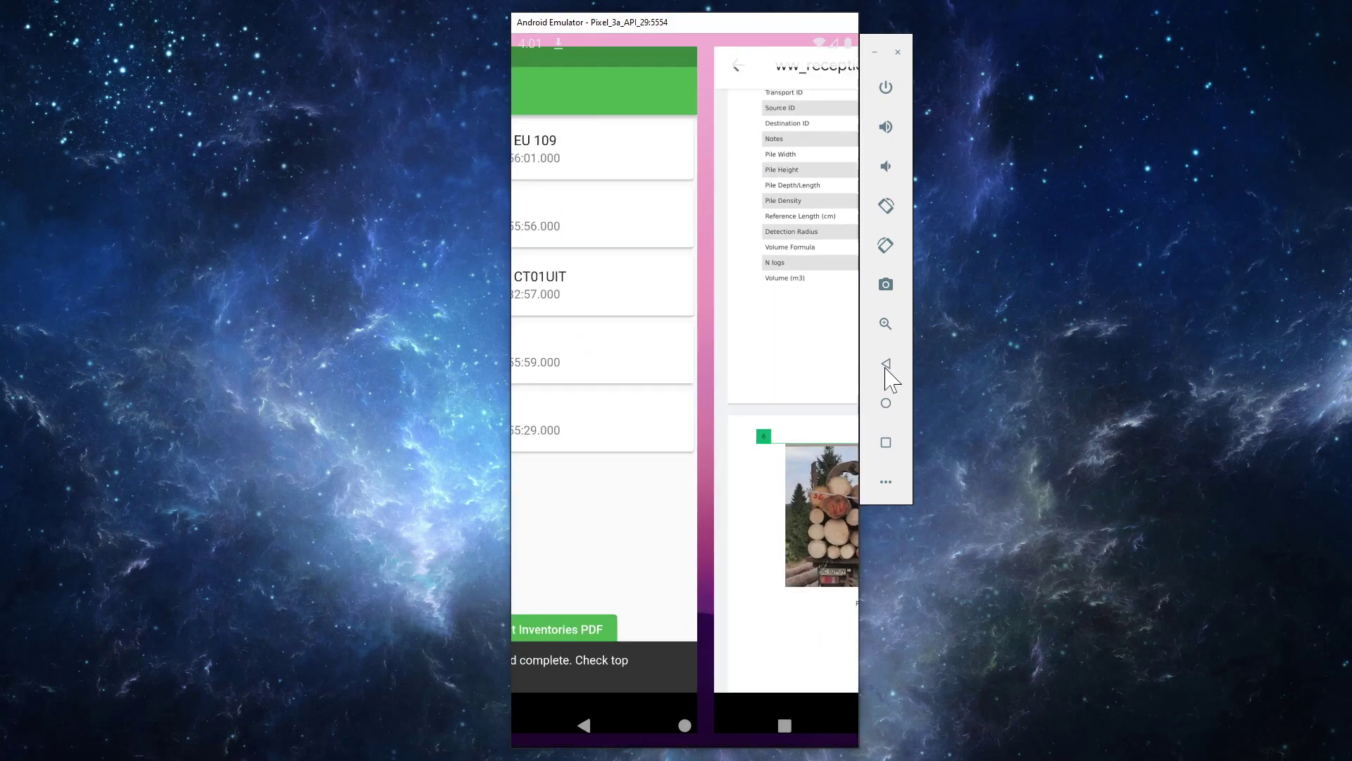
- Return home, rotate the emulated phone to landscape, and enlarge the emulator window
left_click(541, 118)
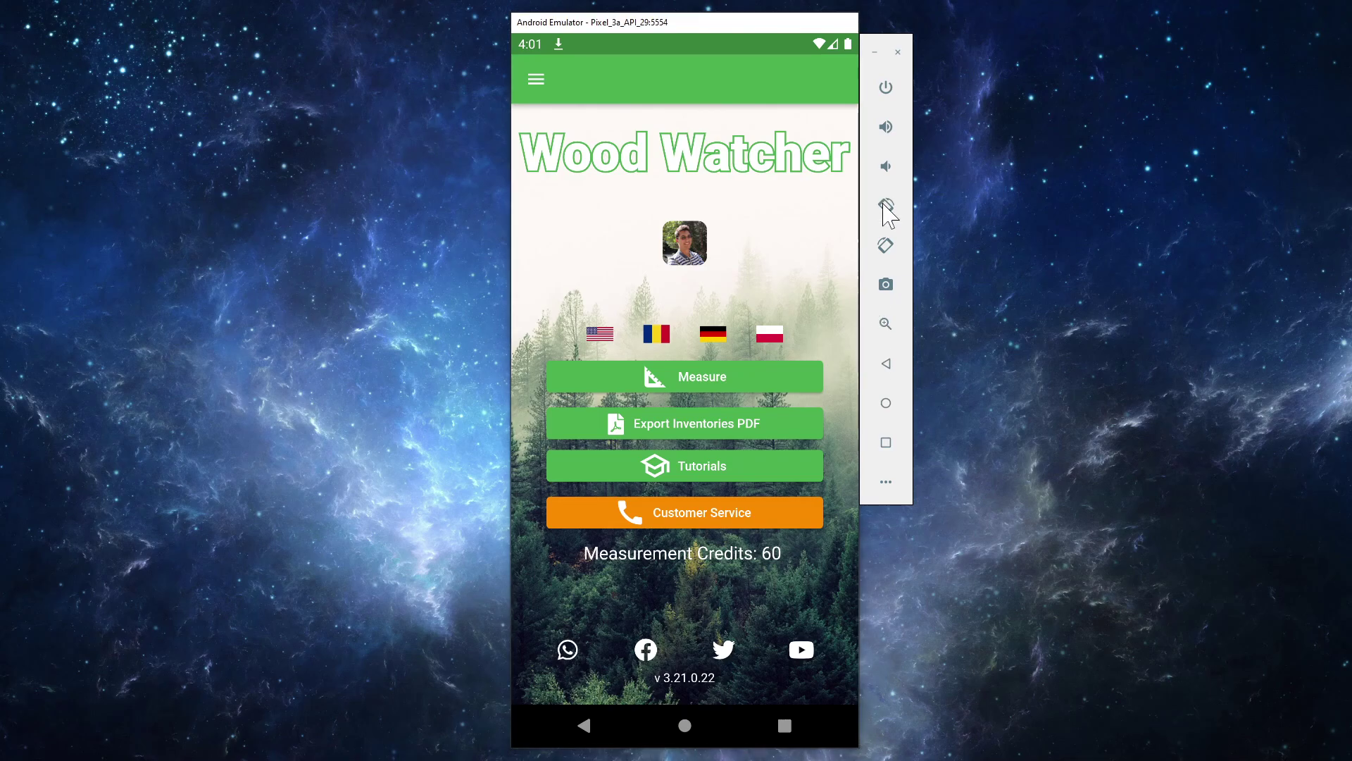
left_click(886, 206)
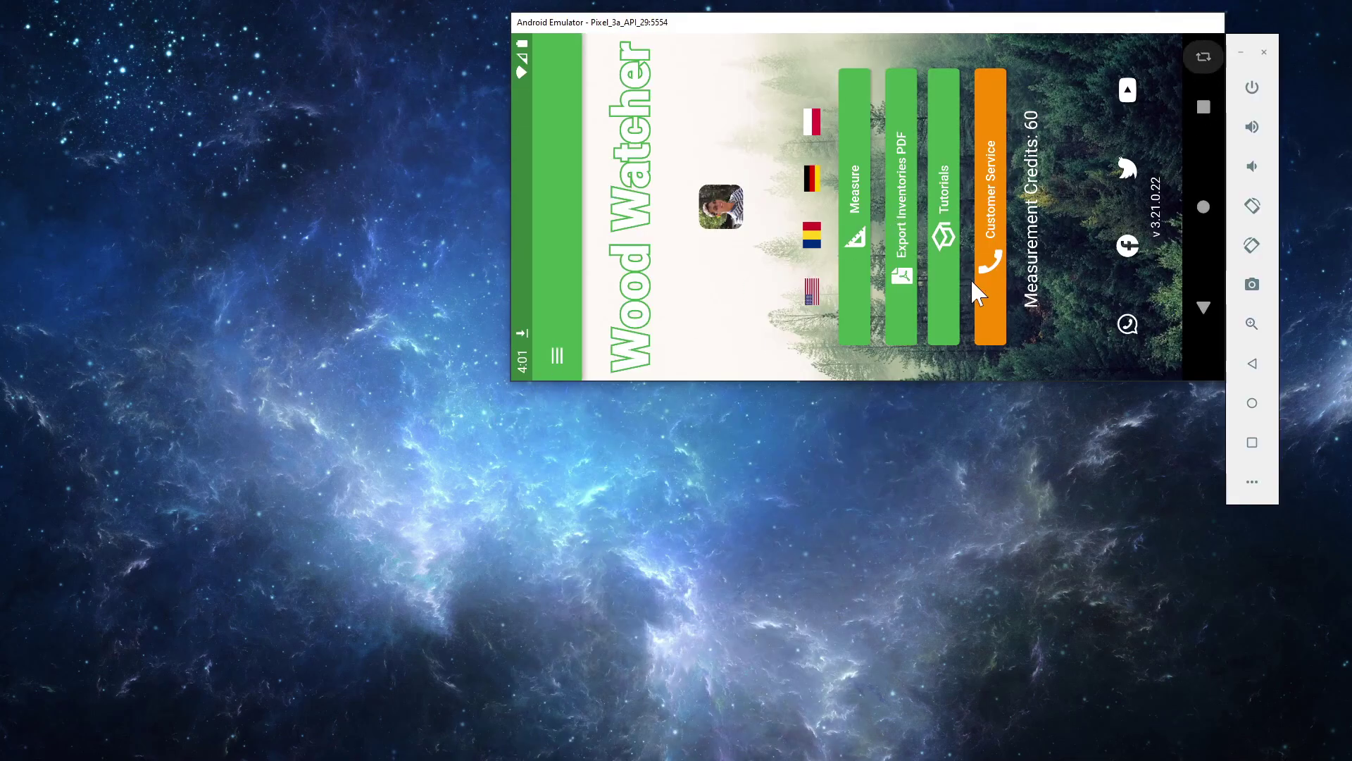
left_click_drag(512, 381, 54, 740)
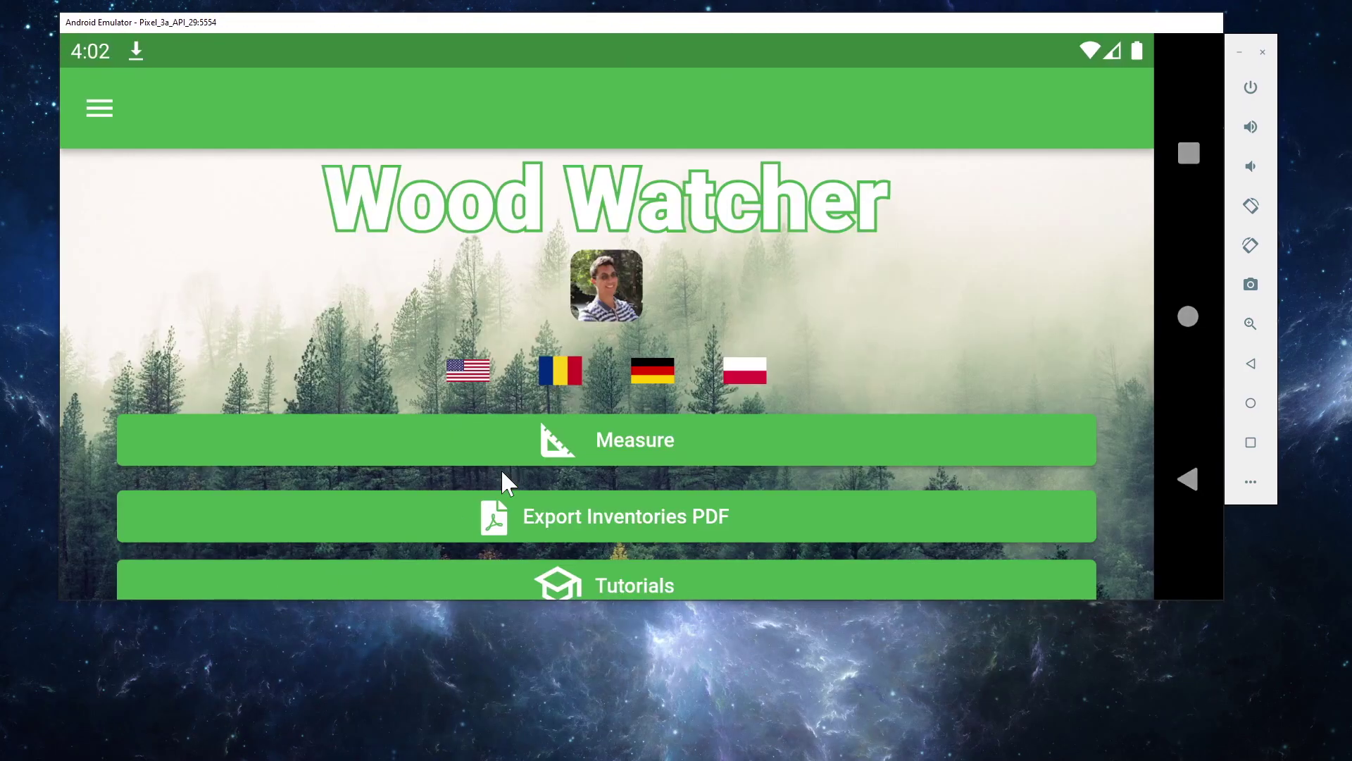
scroll(940, 240, "down", 2)
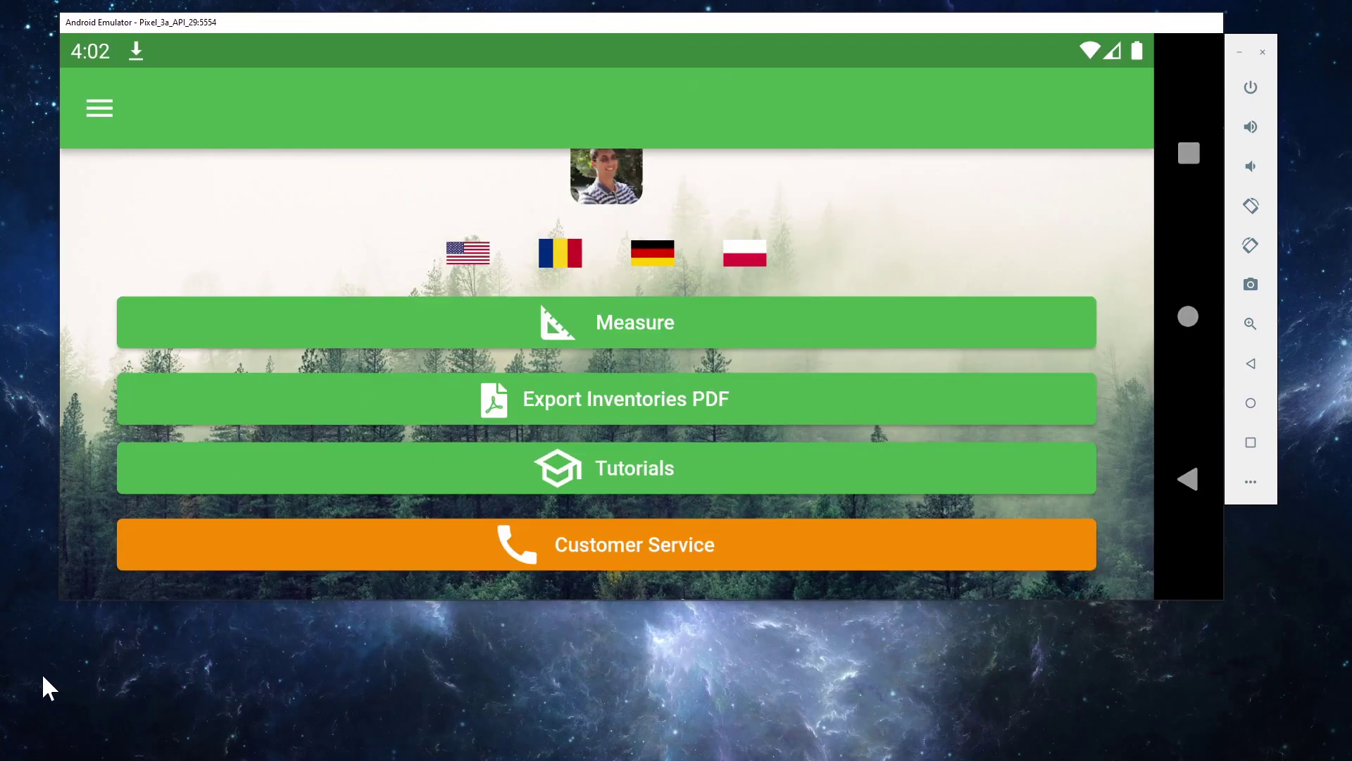
left_click_drag(56, 603, 66, 676)
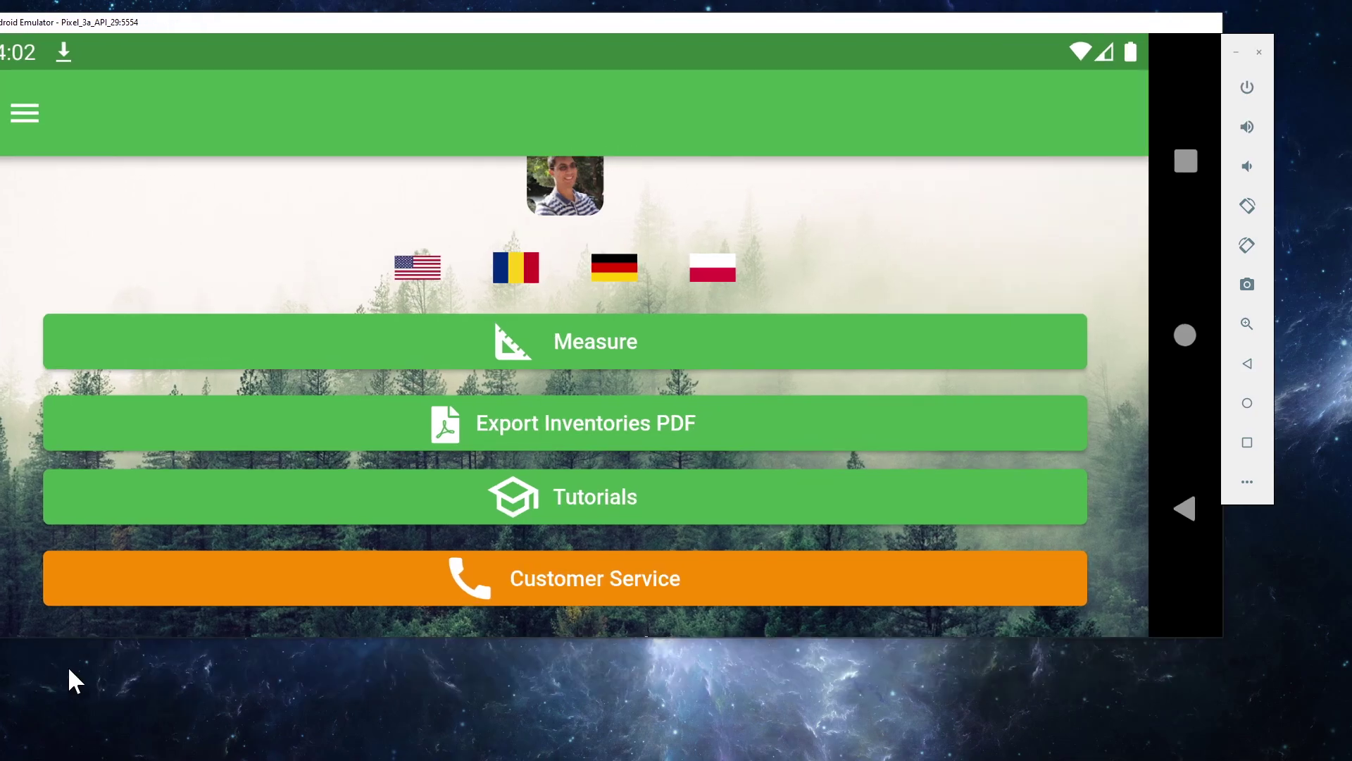
- Start a new measurement from the log truck photo and stretch the reference line across the ruler
left_click(657, 341)
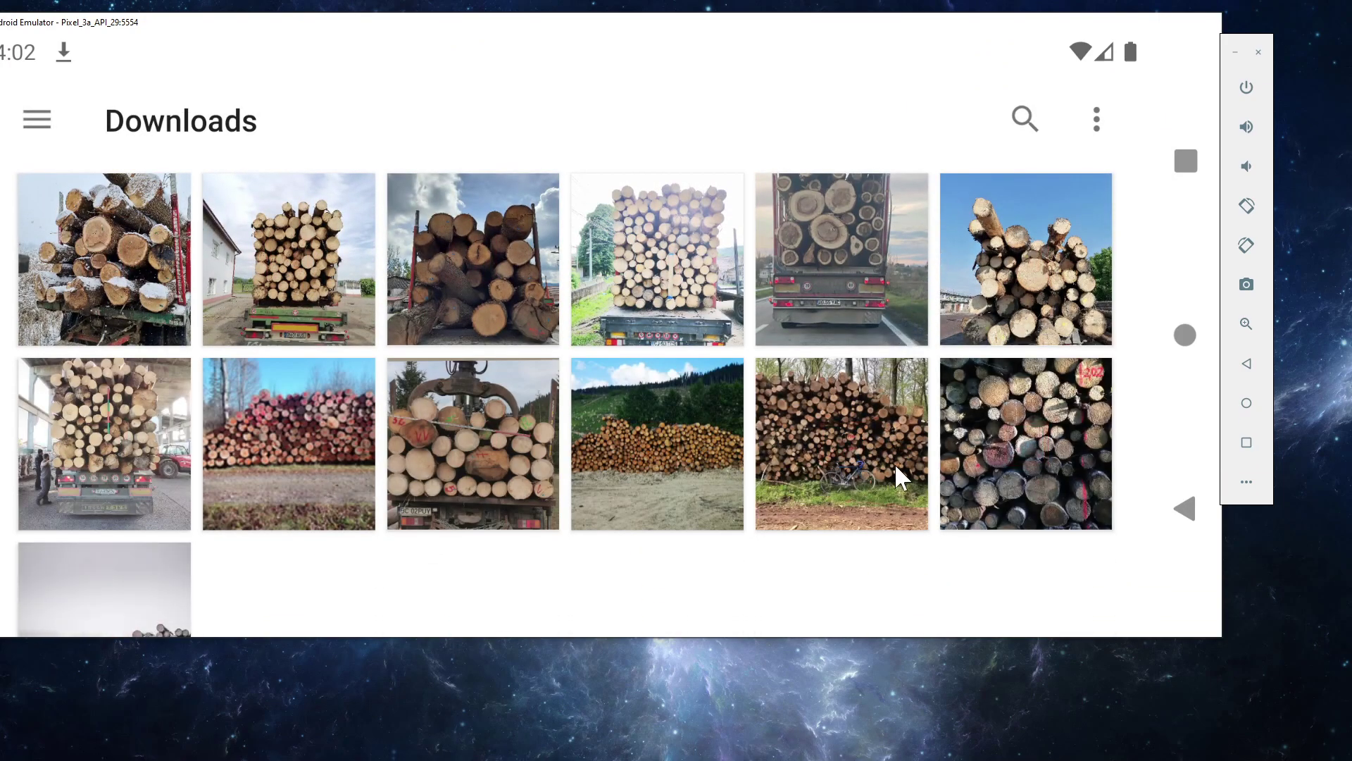
left_click(516, 474)
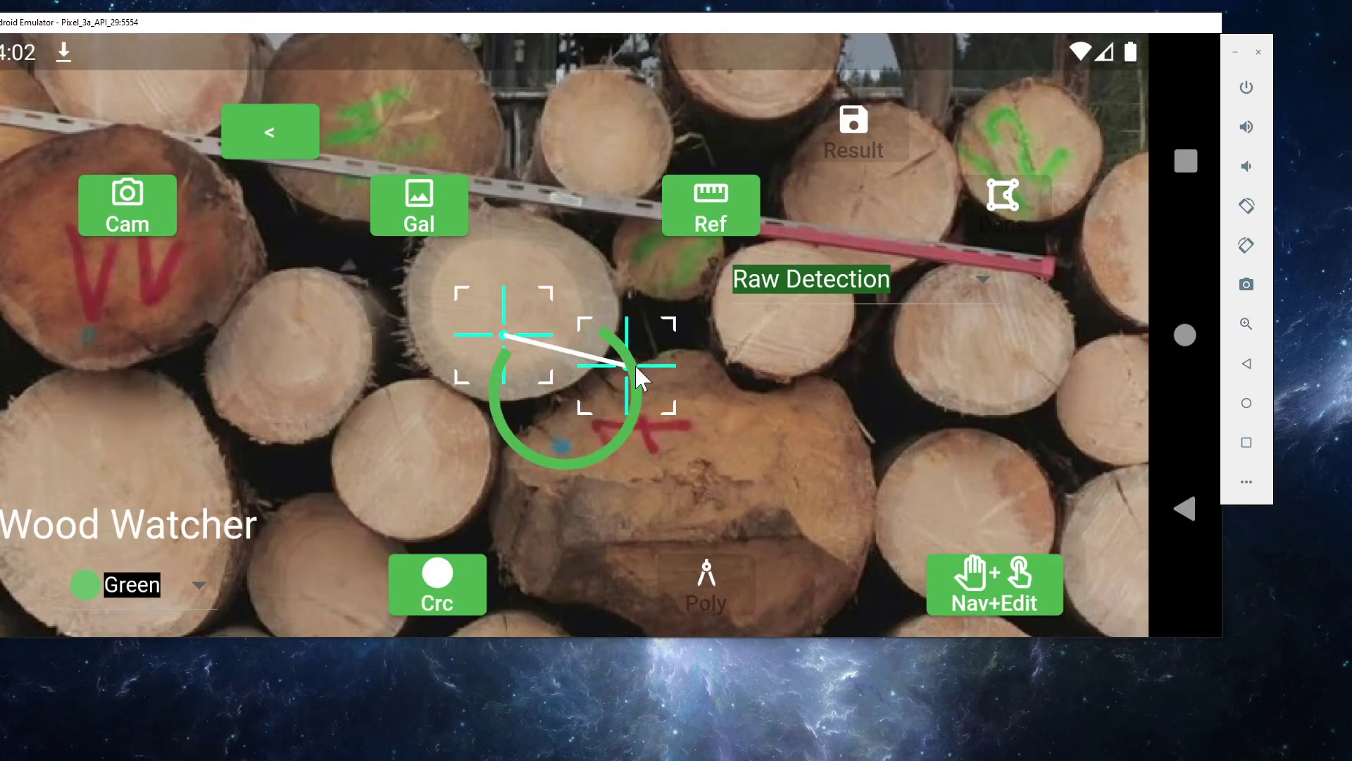
left_click_drag(635, 364, 1054, 273)
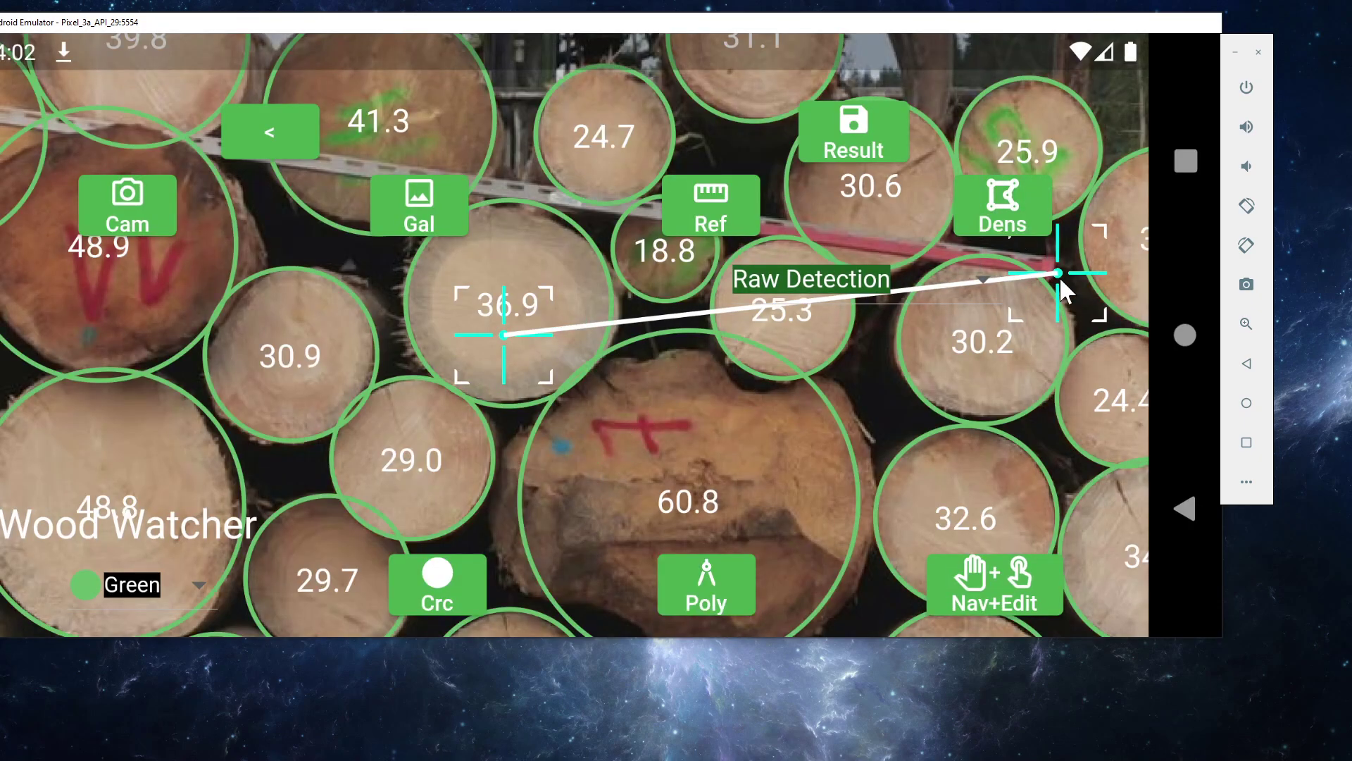
left_click_drag(302, 252, 617, 379)
left_click_drag(803, 445, 166, 277)
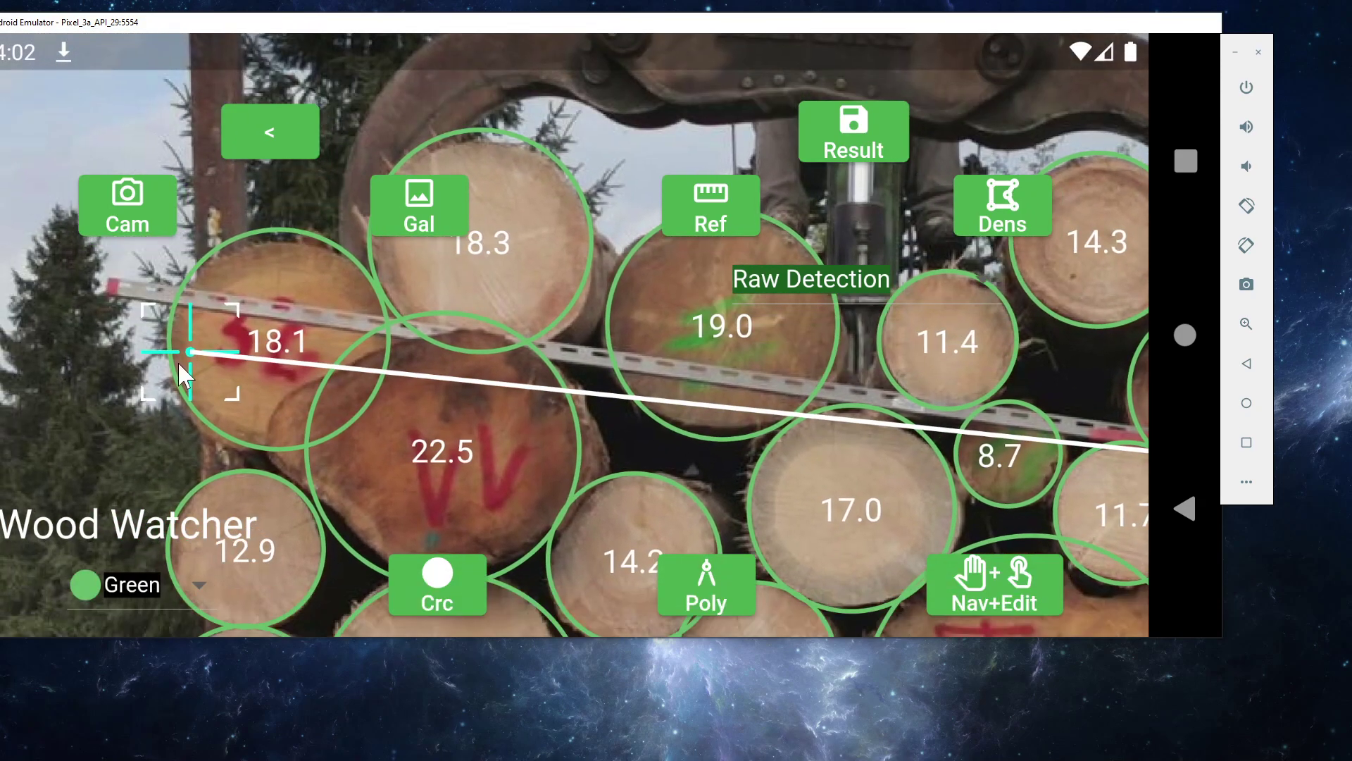
left_click_drag(178, 361, 98, 297)
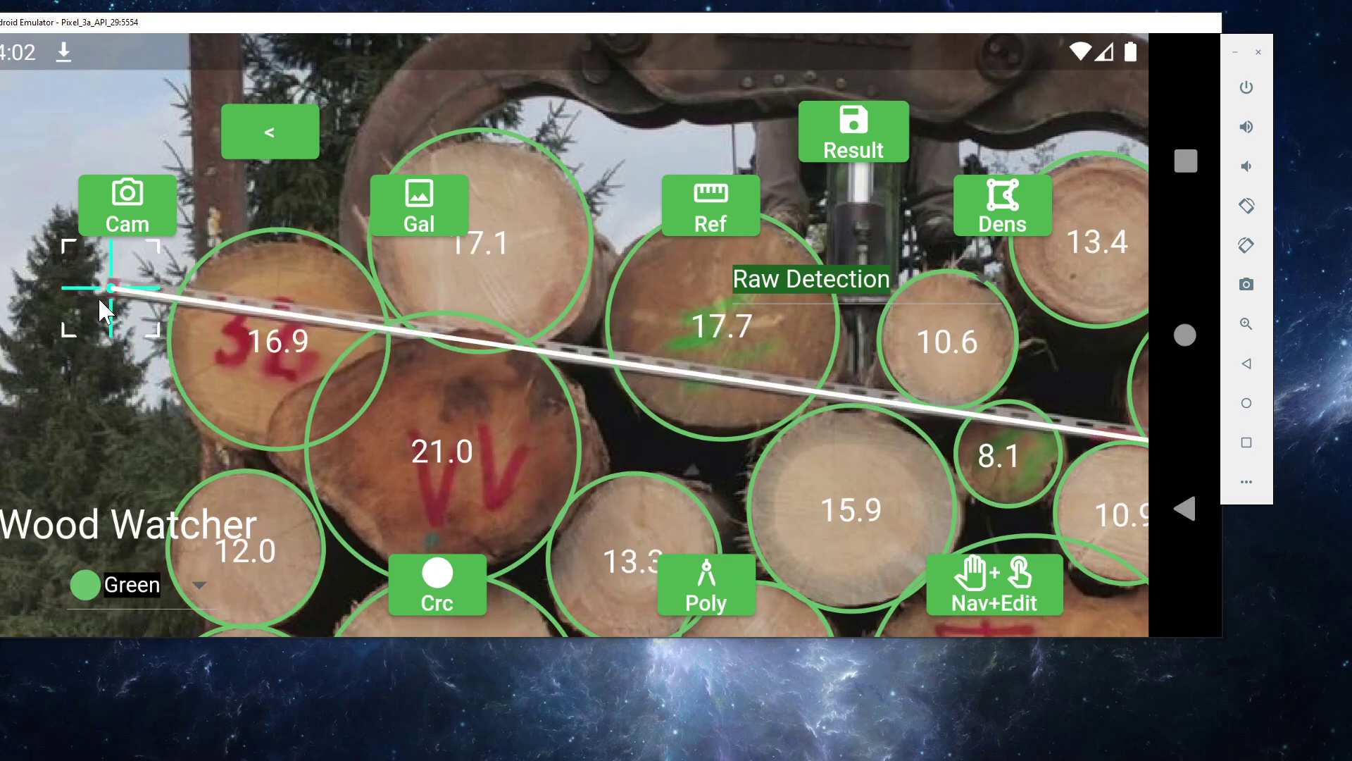
- Delete the stray small circle and zoom out to show the whole log pile
left_click_drag(662, 454, 639, 390)
left_click(579, 442)
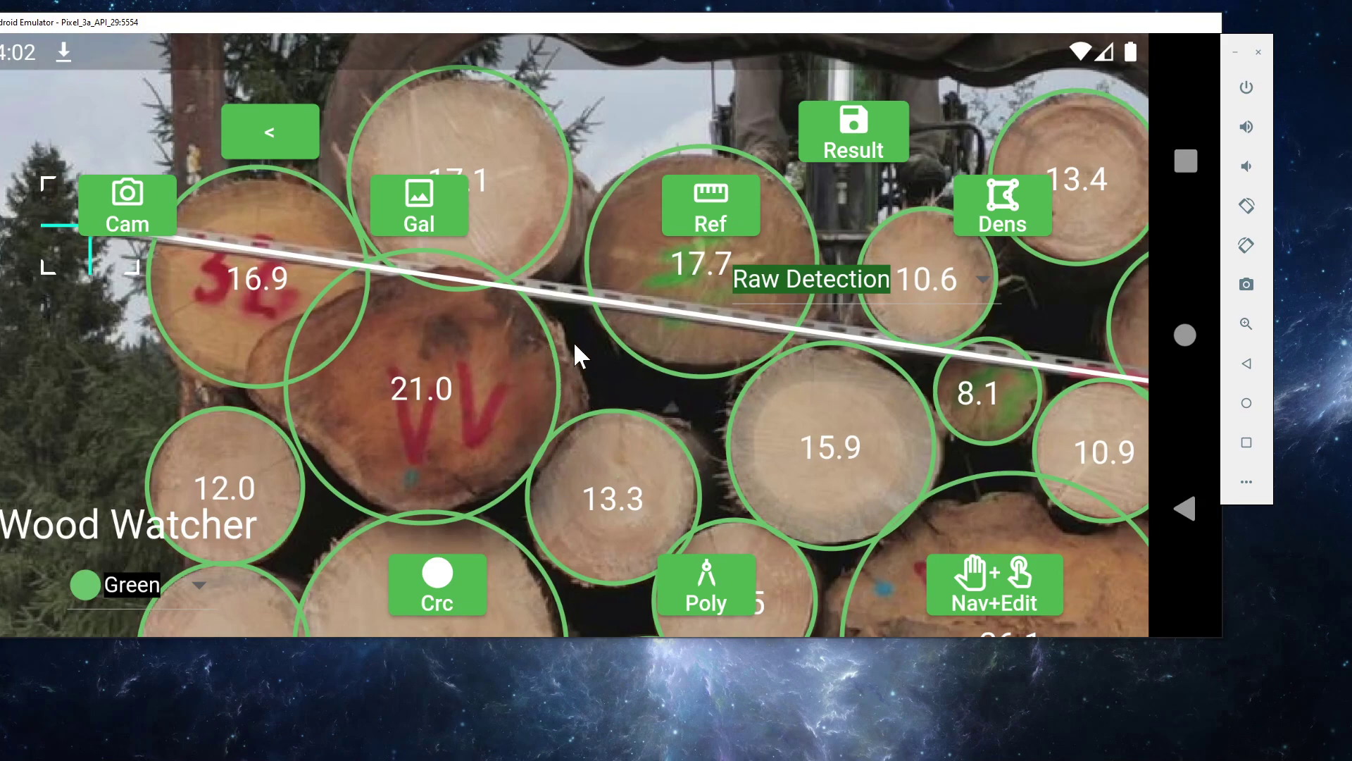
left_click_drag(603, 127, 599, 264)
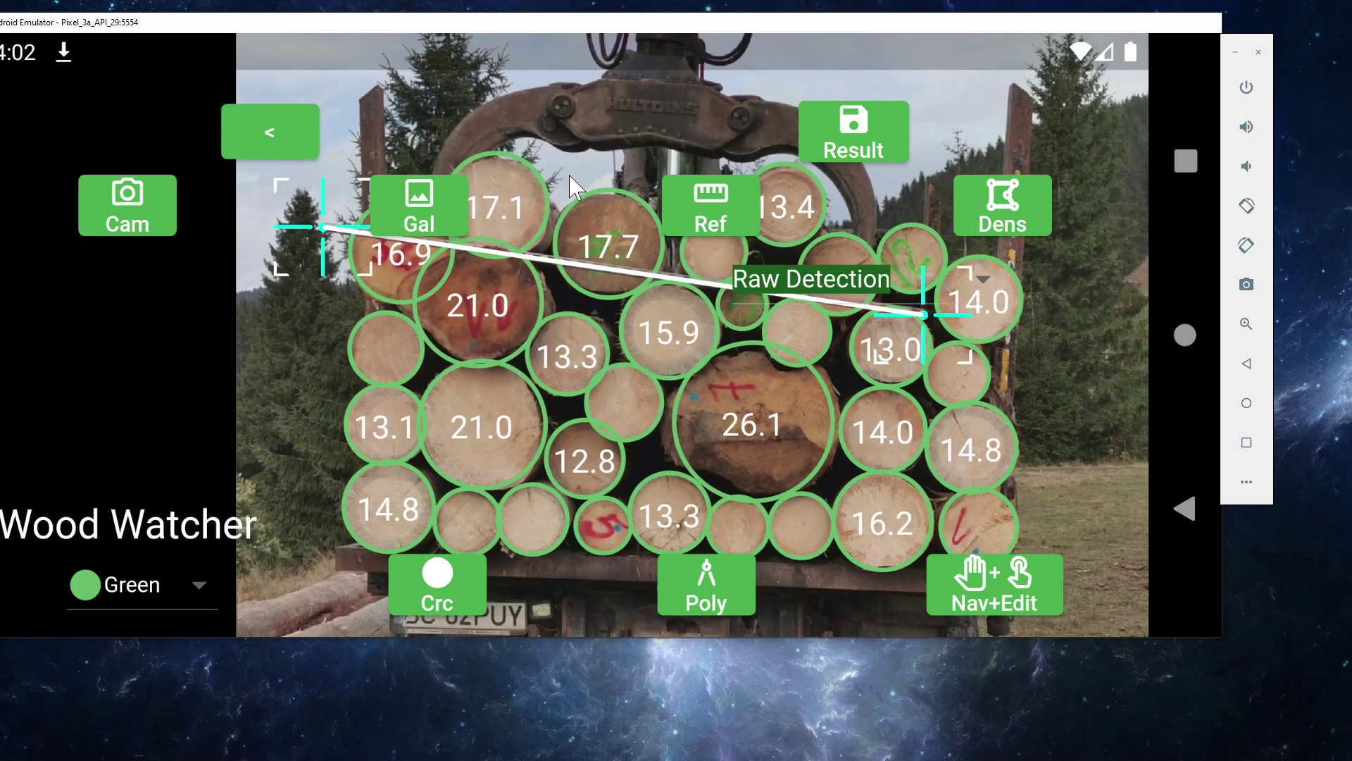
- Set the marking colour to Red and mark the 21.0 and 26.1 logs
left_click(184, 582)
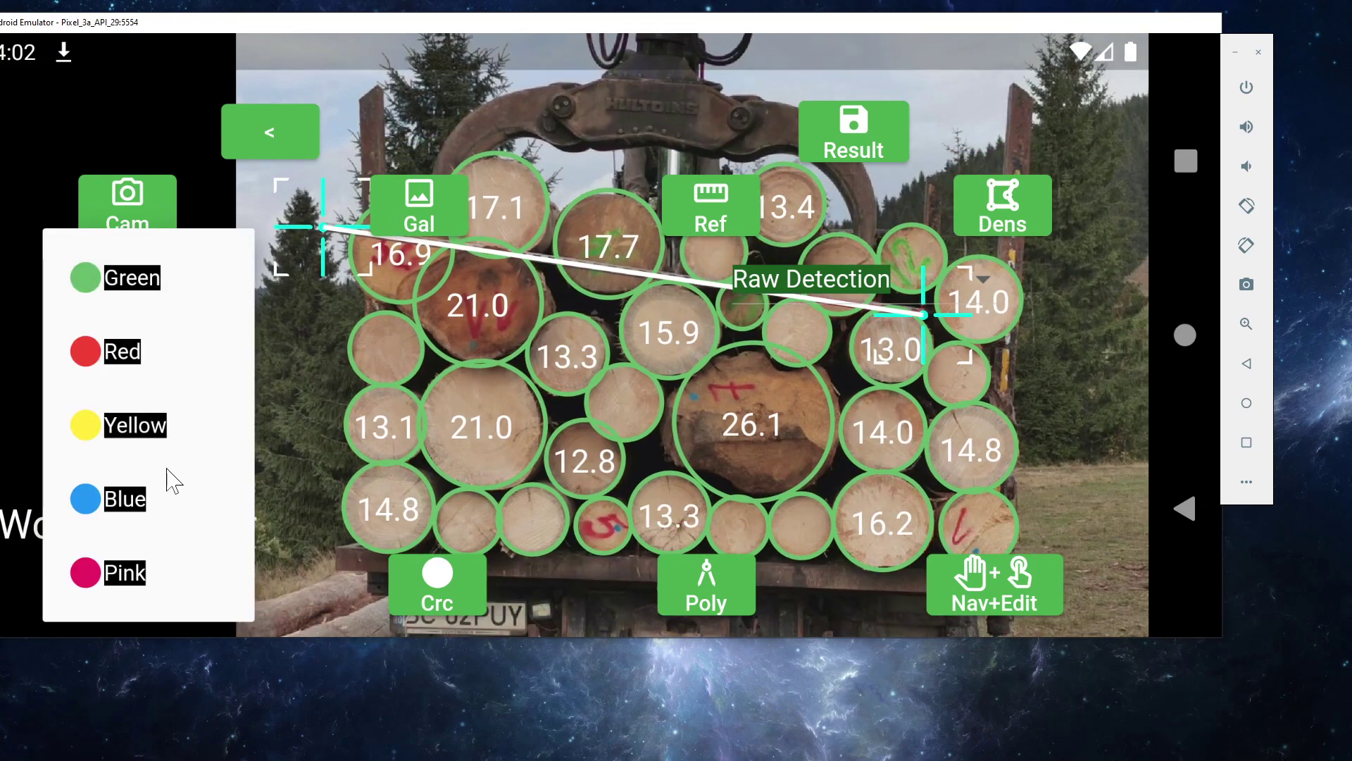
left_click(123, 353)
left_click(522, 302)
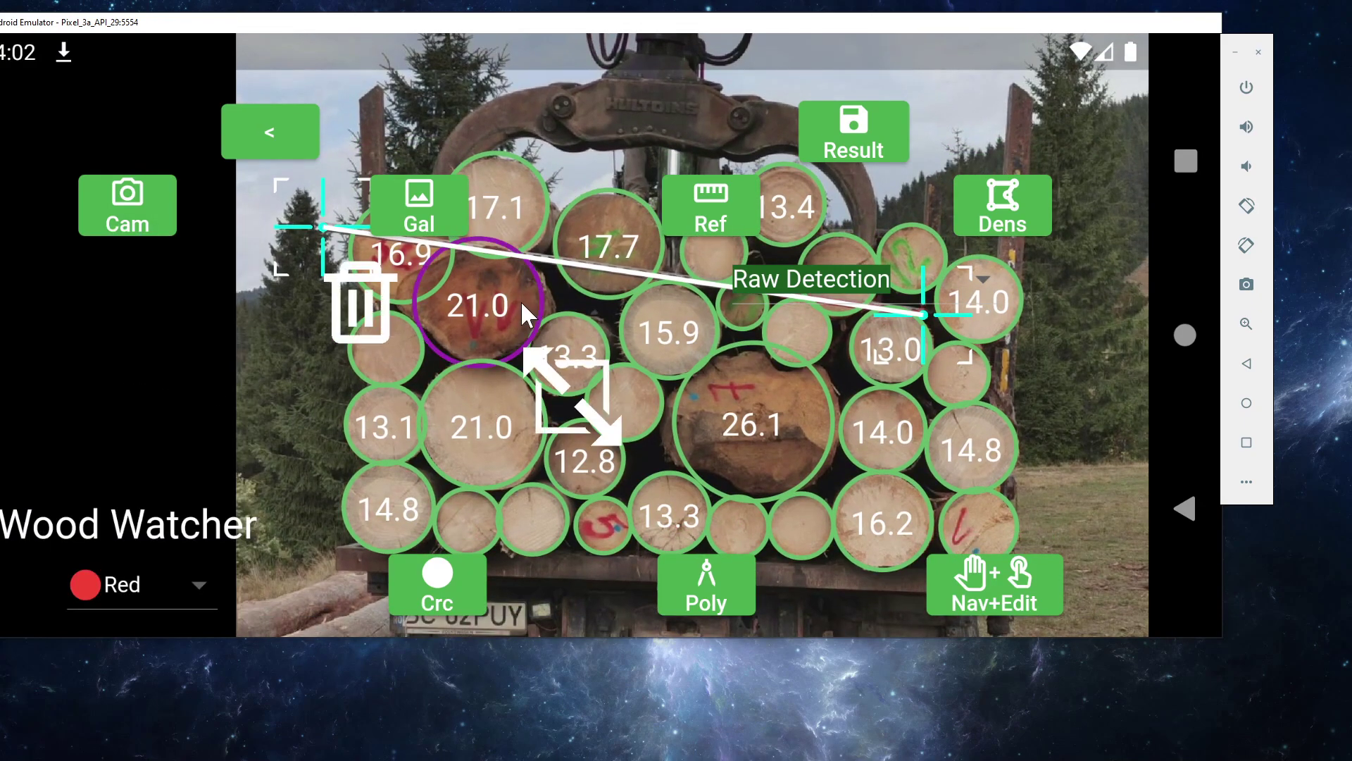
left_click(774, 427)
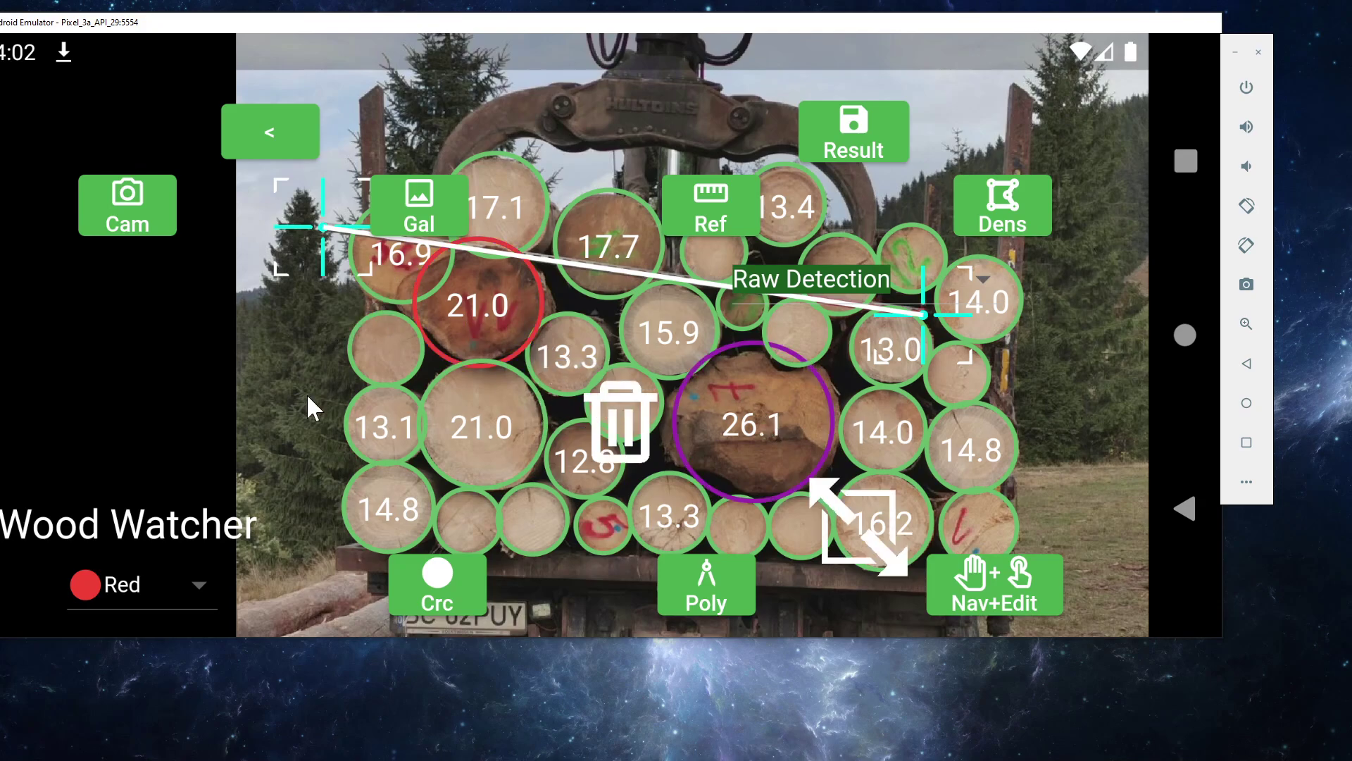
left_click(233, 446)
- Reselect Red, finish marking the 26.1 log red, and check the pile
left_click(135, 591)
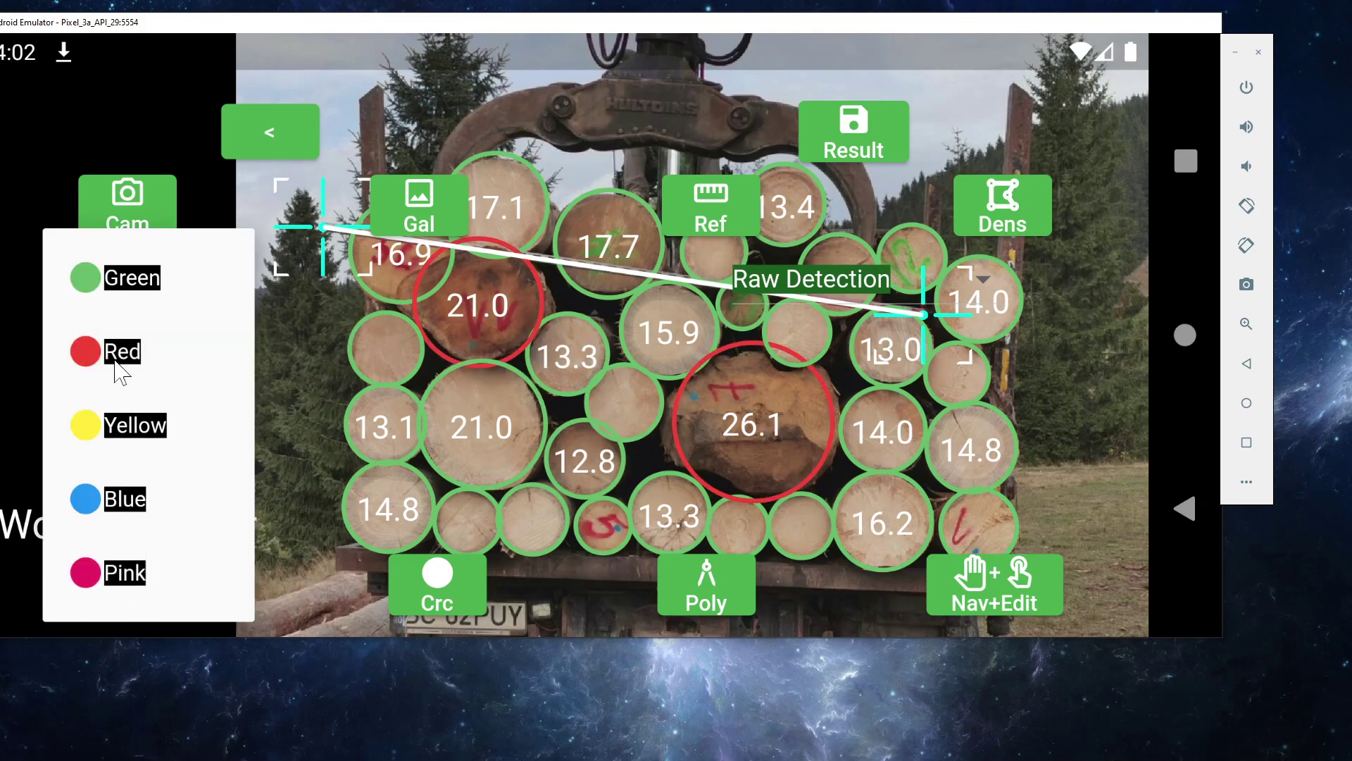
left_click(125, 379)
left_click(493, 317)
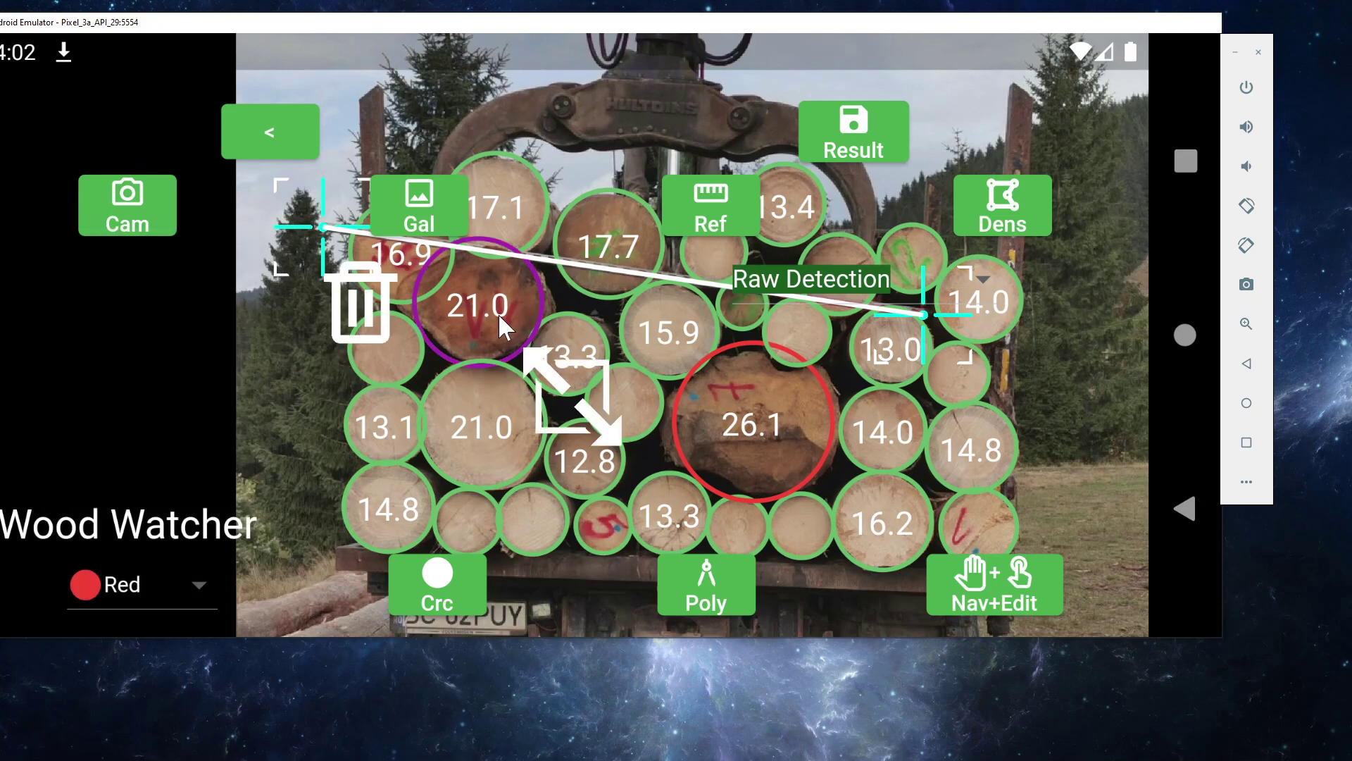
left_click(787, 399)
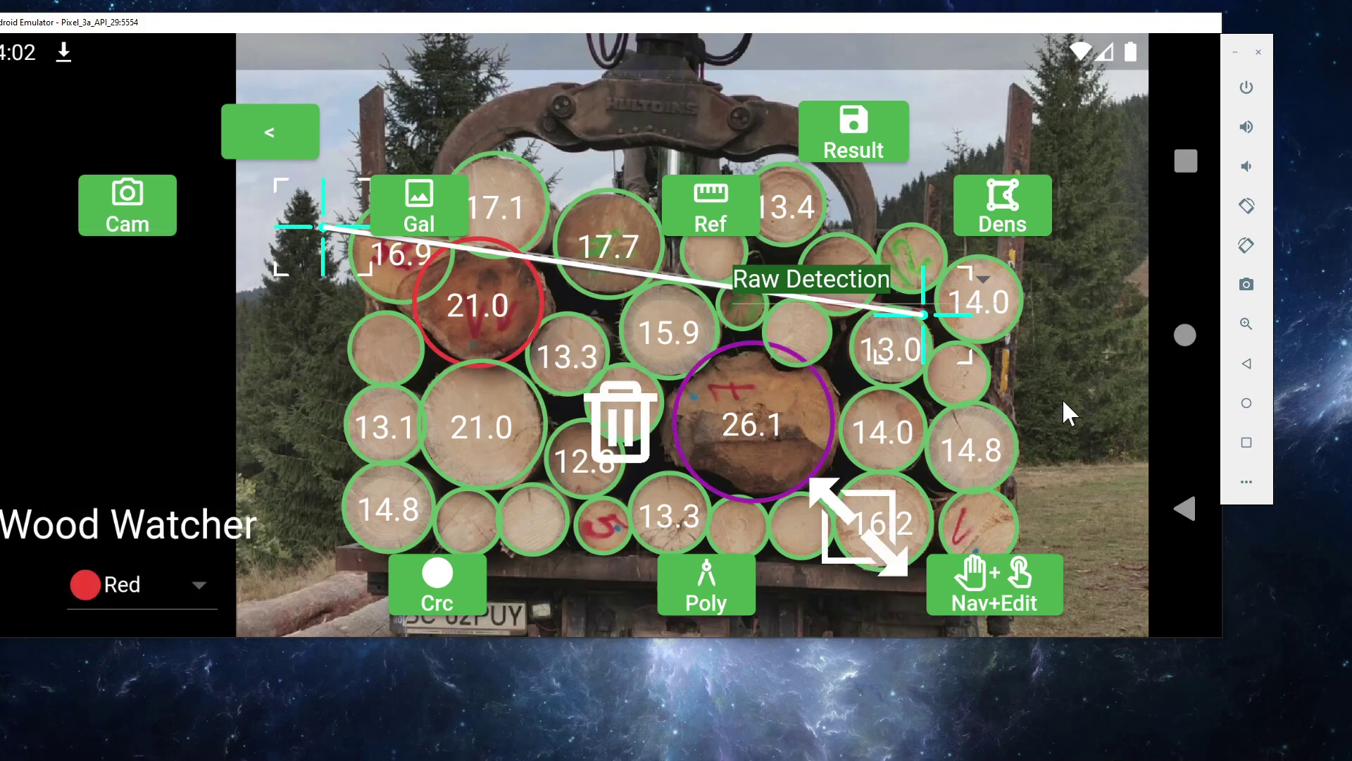
left_click(925, 429)
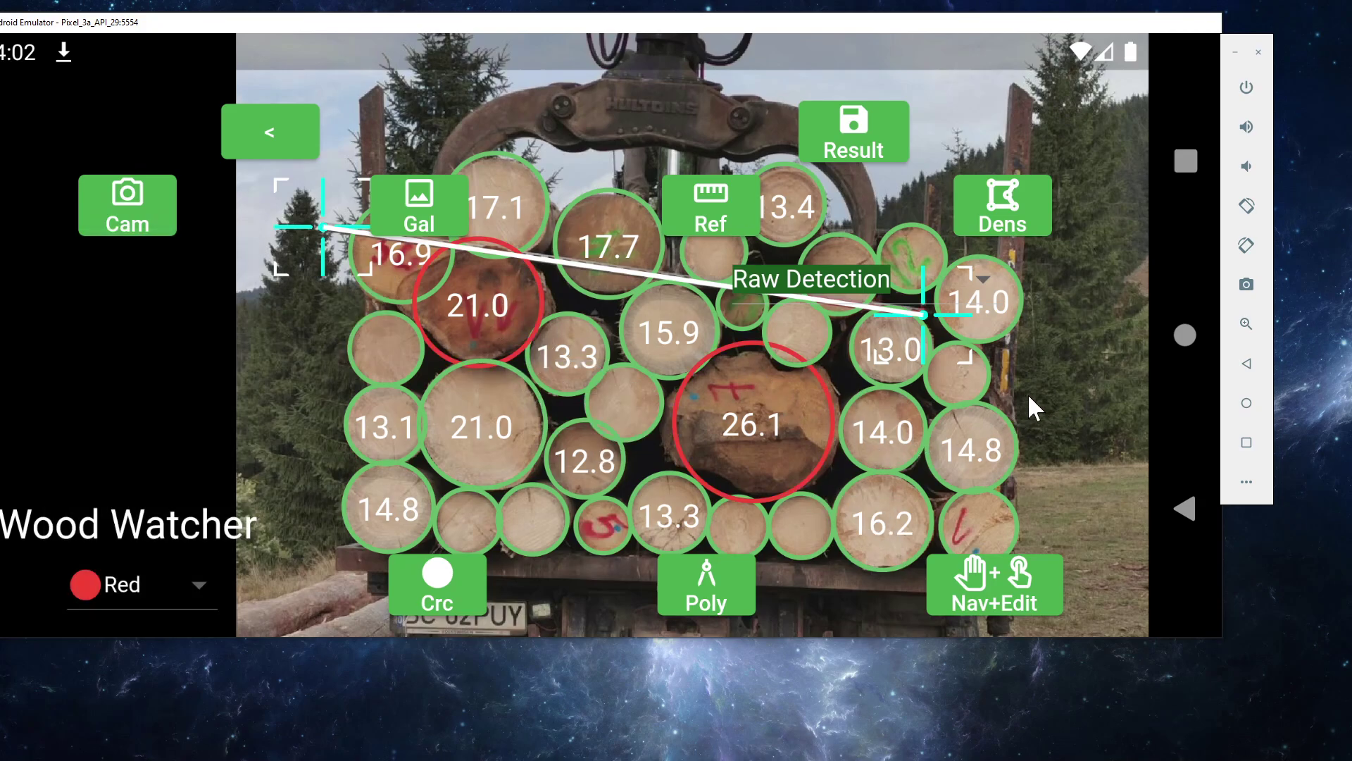
left_click_drag(1028, 393, 1041, 448)
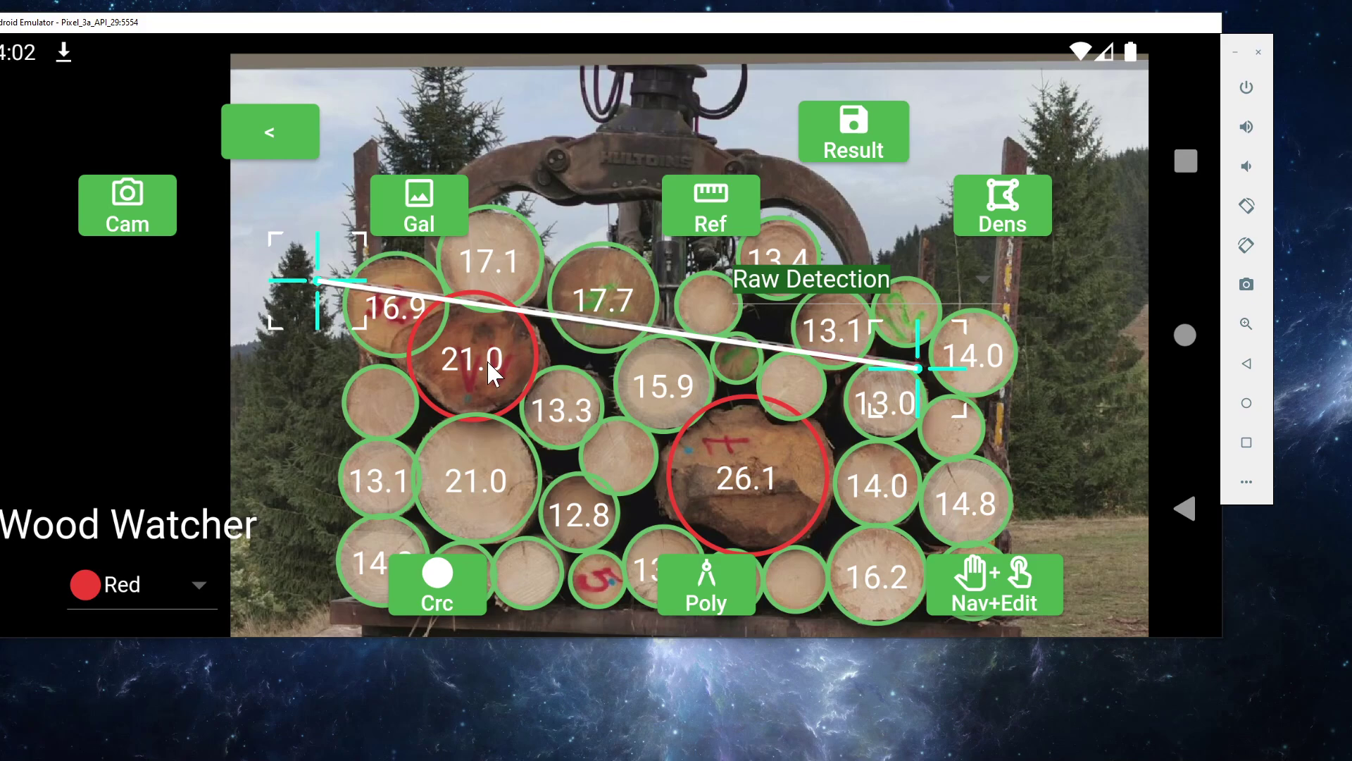
left_click_drag(1088, 350, 1084, 307)
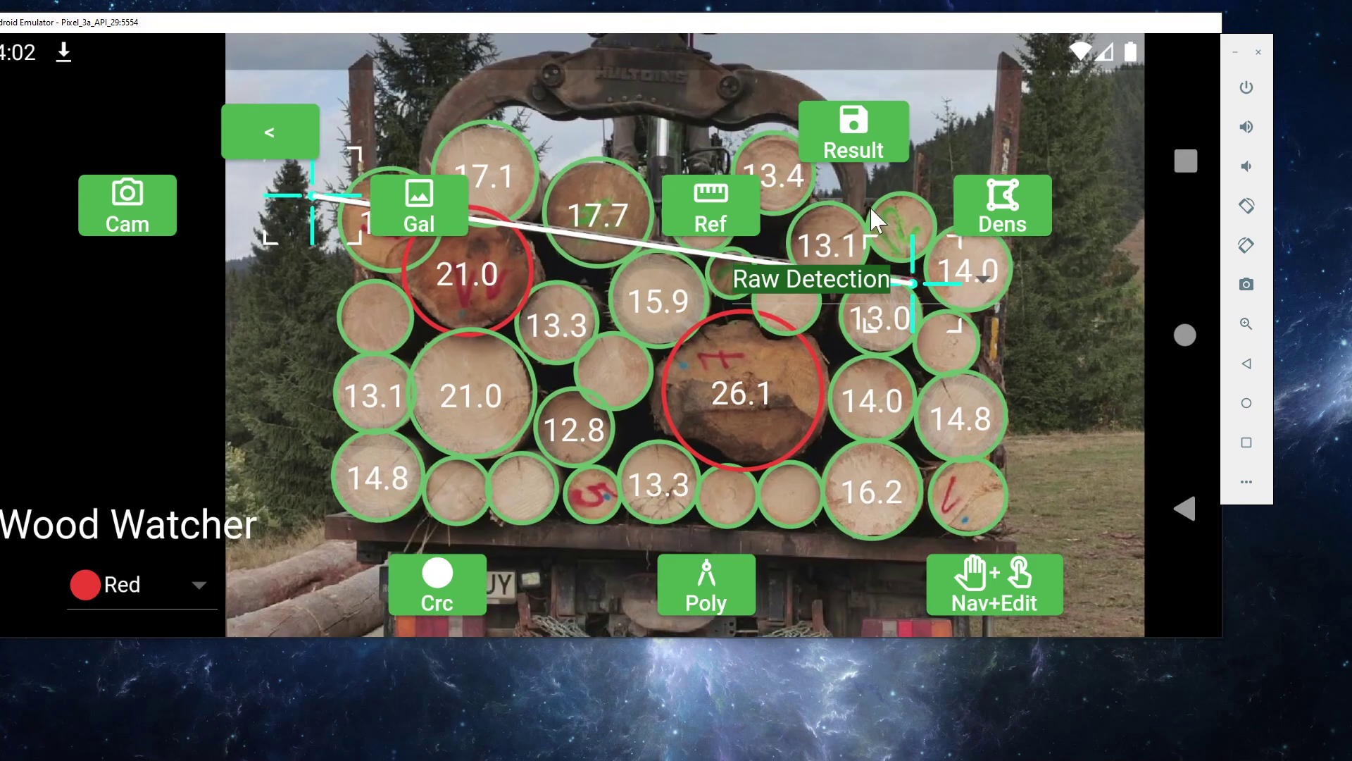
- On the Results screen, set Reference Length 200, Green length 500 and Red length 600
left_click(855, 146)
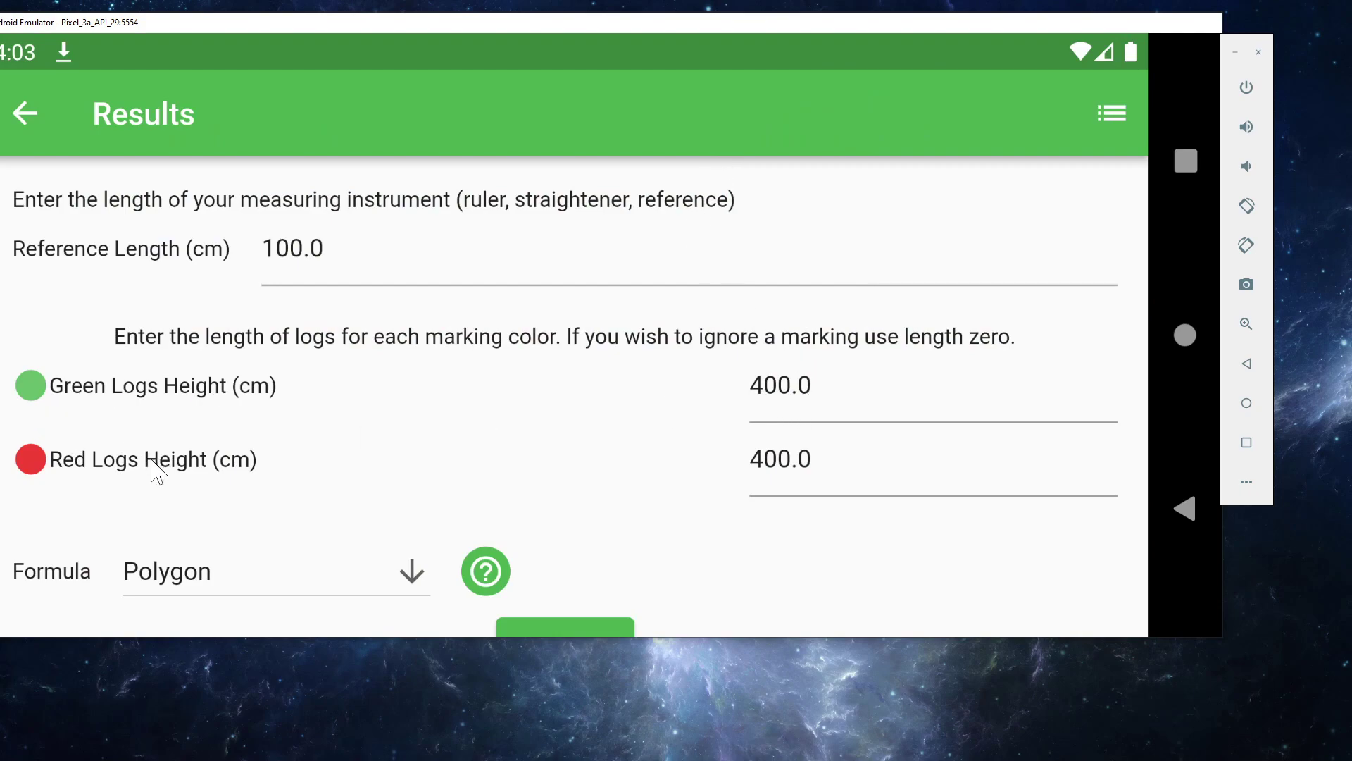
left_click(315, 283)
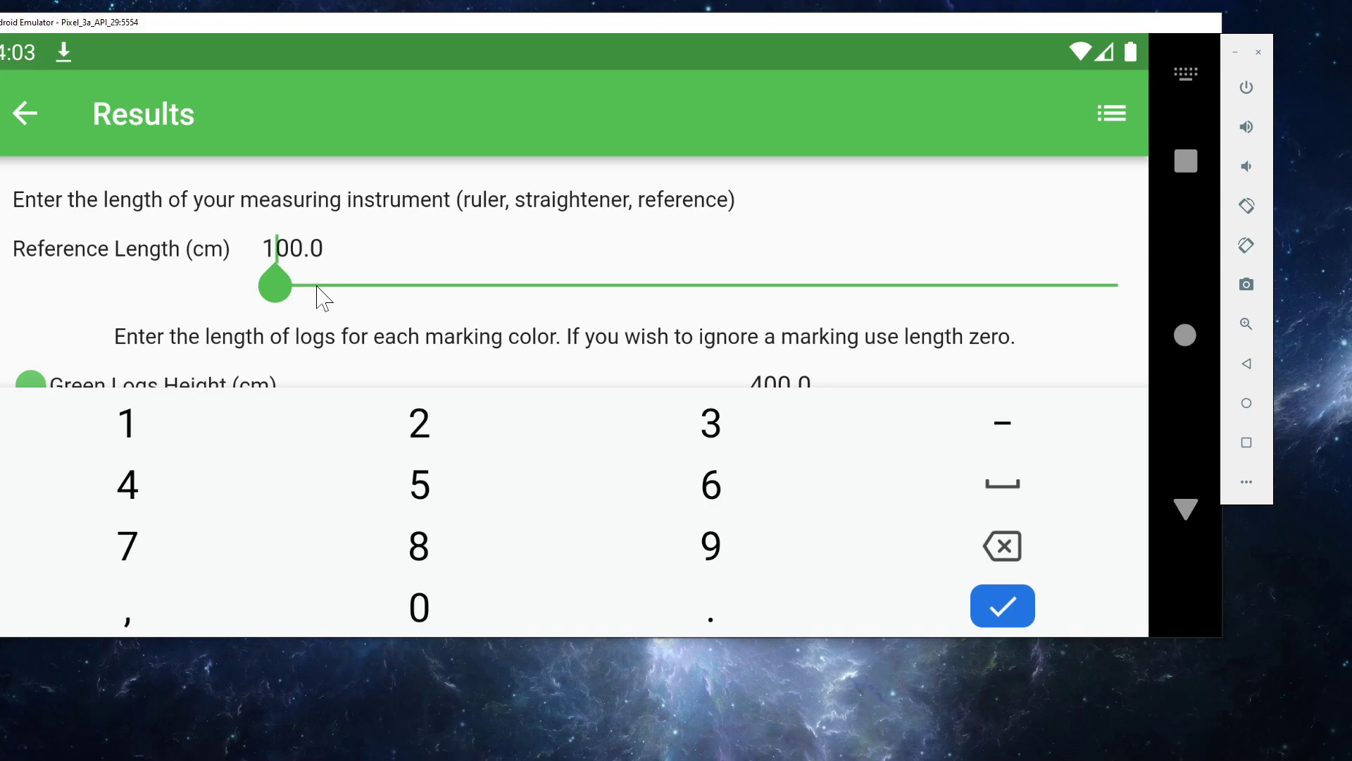
key("BackSpace")
type("2")
scroll(419, 233, "down", 2)
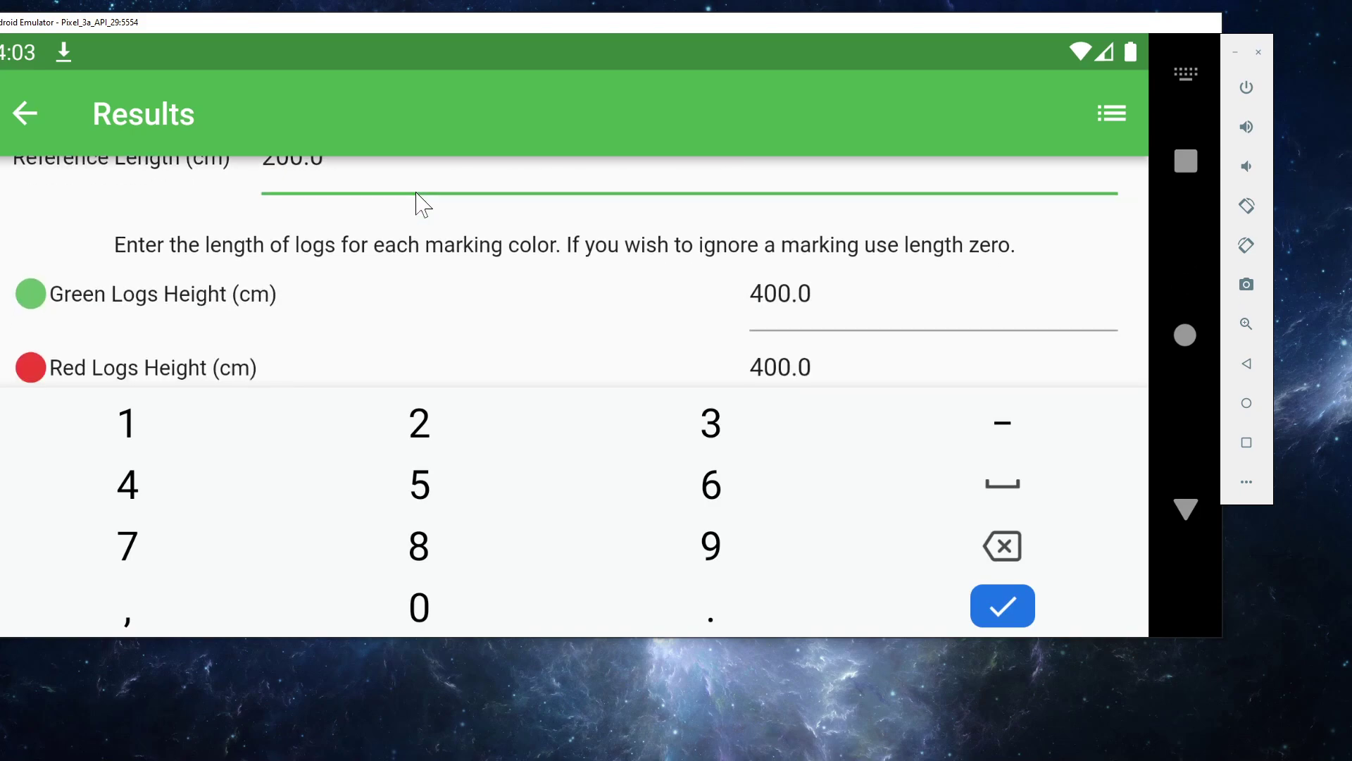
left_click(762, 319)
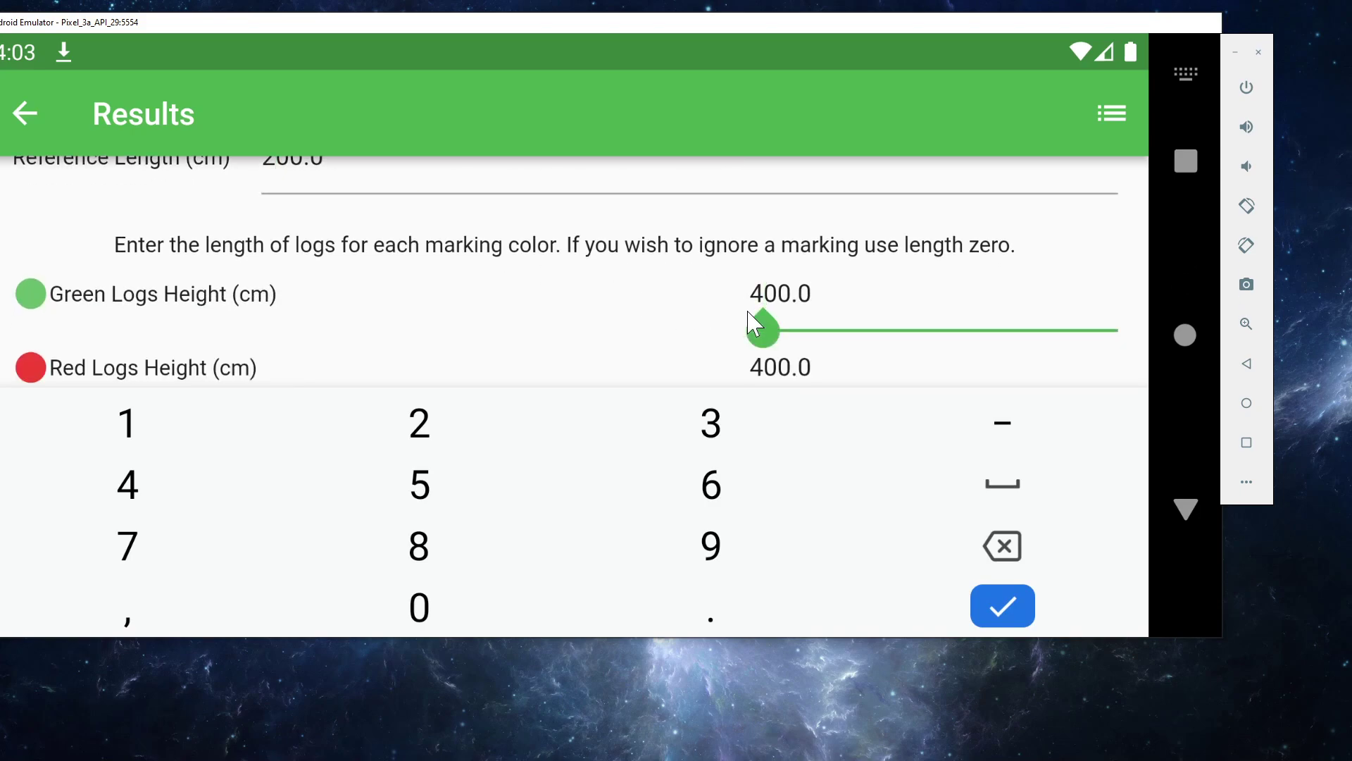
key("BackSpace")
type("5")
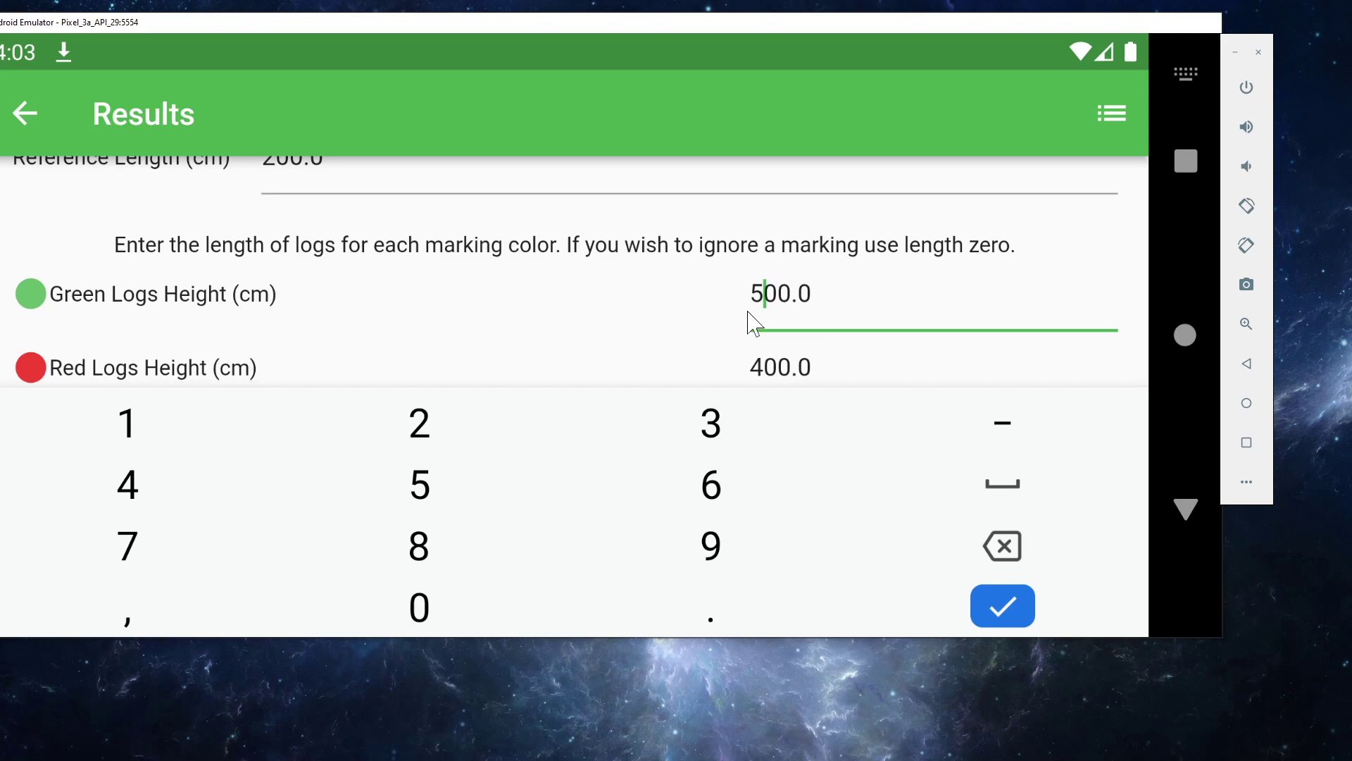
left_click(764, 374)
key("BackSpace")
type("6")
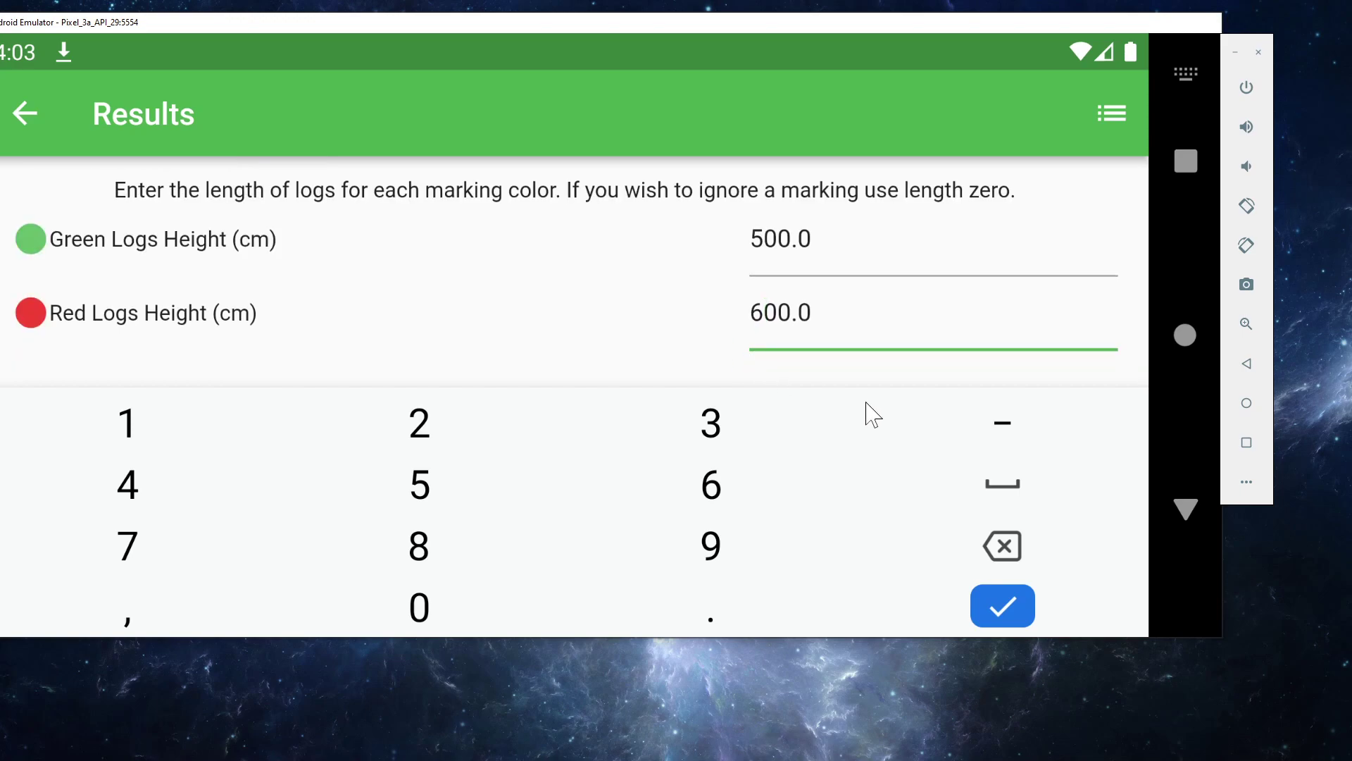
left_click(1000, 604)
- Compute the results (32 logs, 10.6275092 m3) and export the data to xlsx
left_click(568, 498)
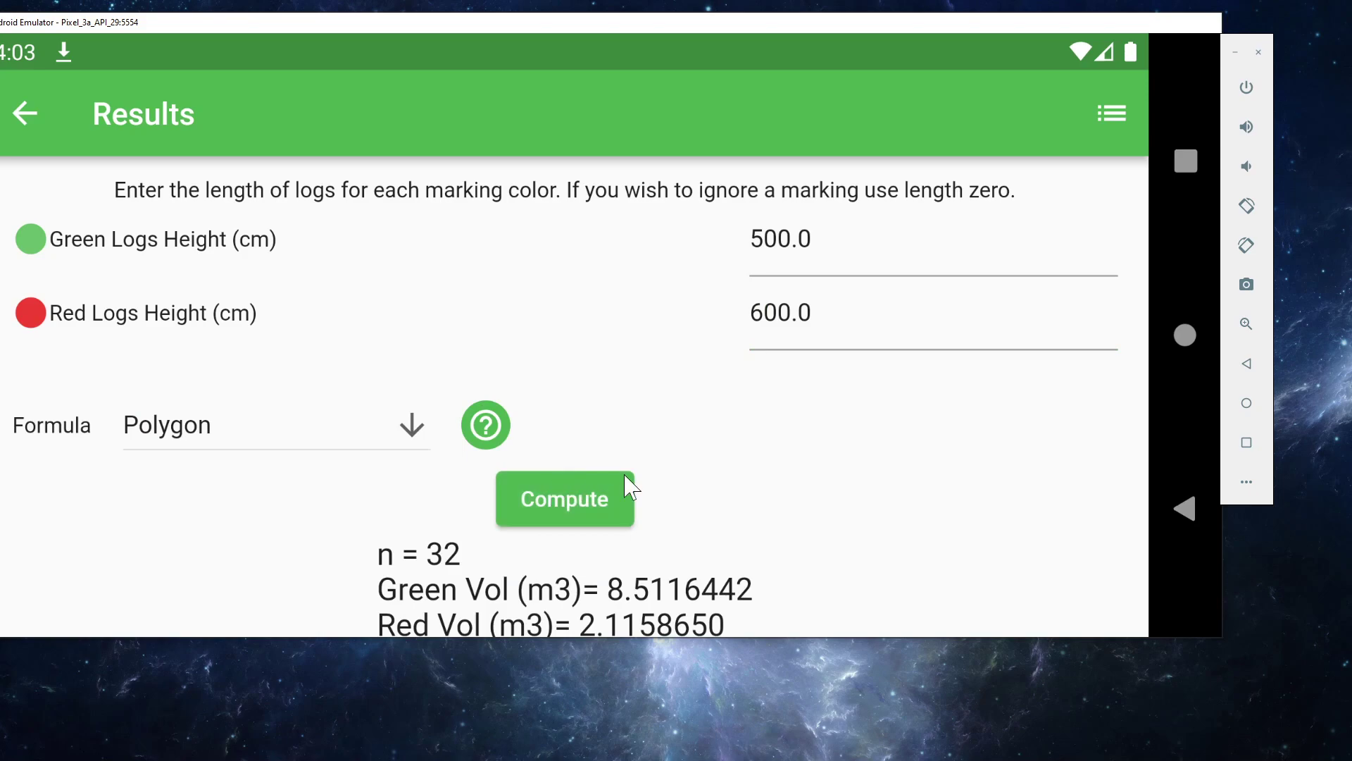
scroll(791, 356, "down", 2)
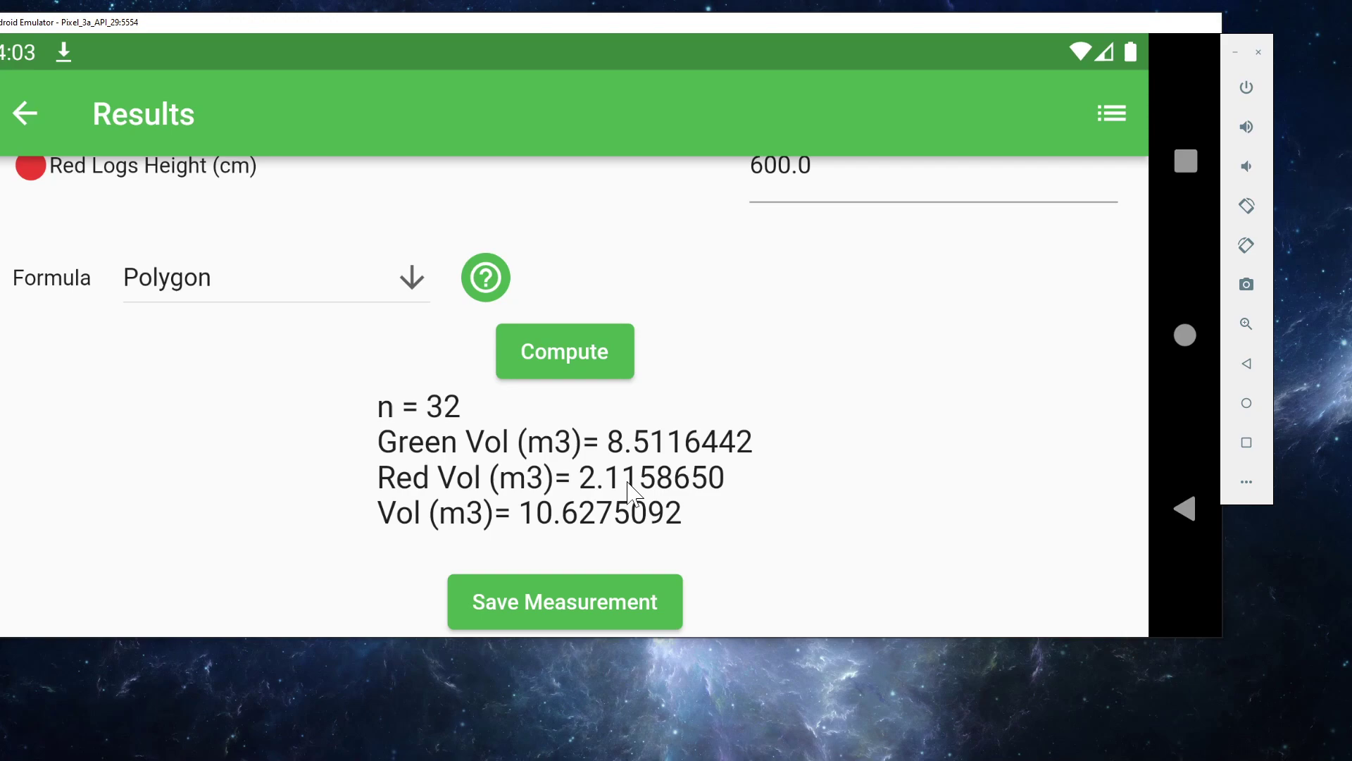
left_click_drag(733, 485, 701, 377)
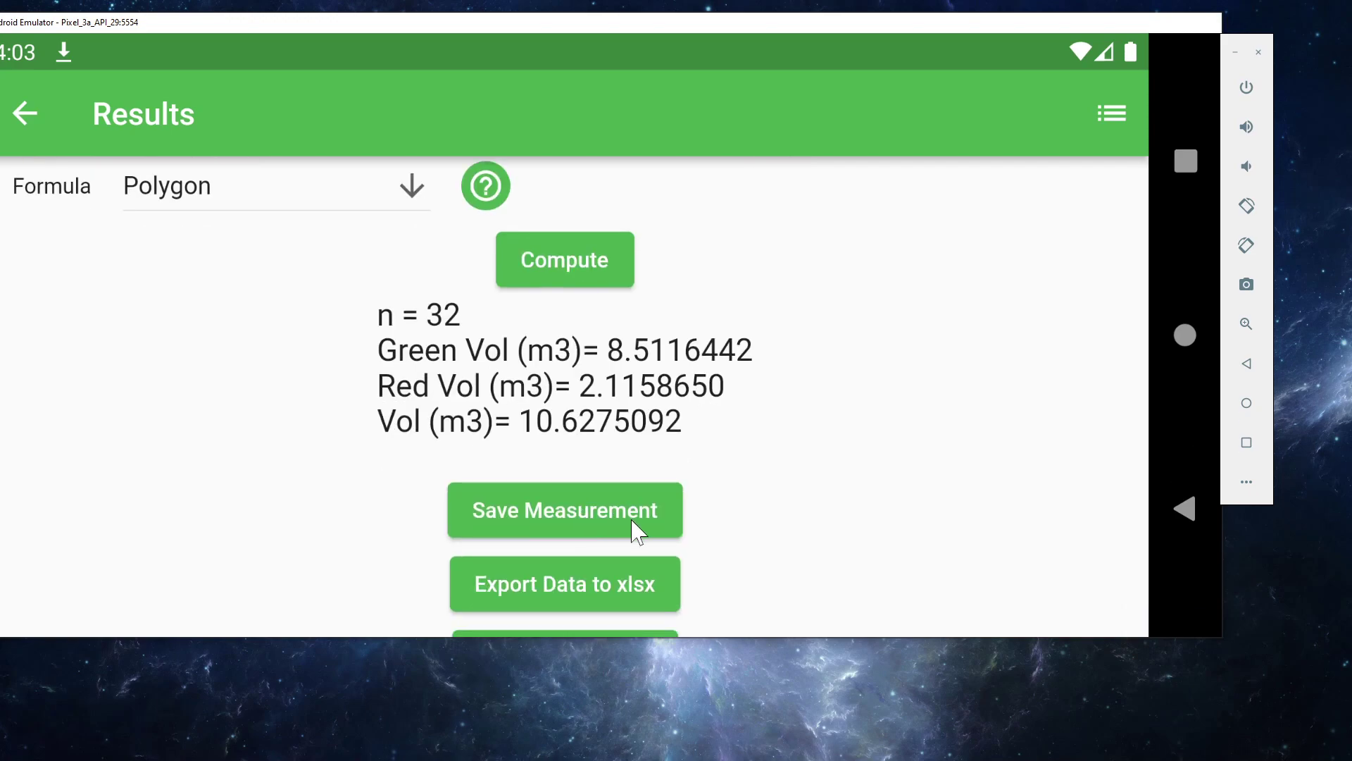
left_click_drag(640, 528, 718, 380)
left_click(647, 478)
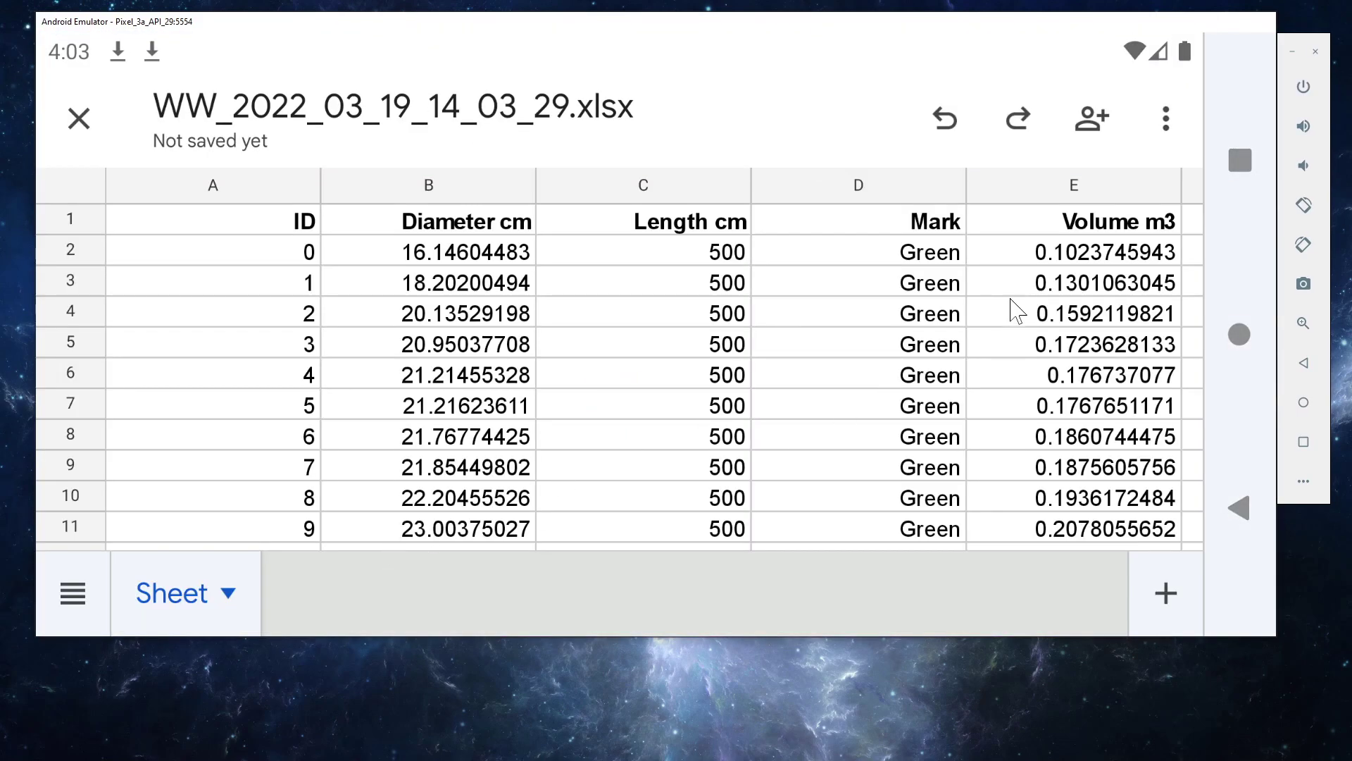
- Edit cell D4's Green mark to remove an accidental line break
double_click(875, 324)
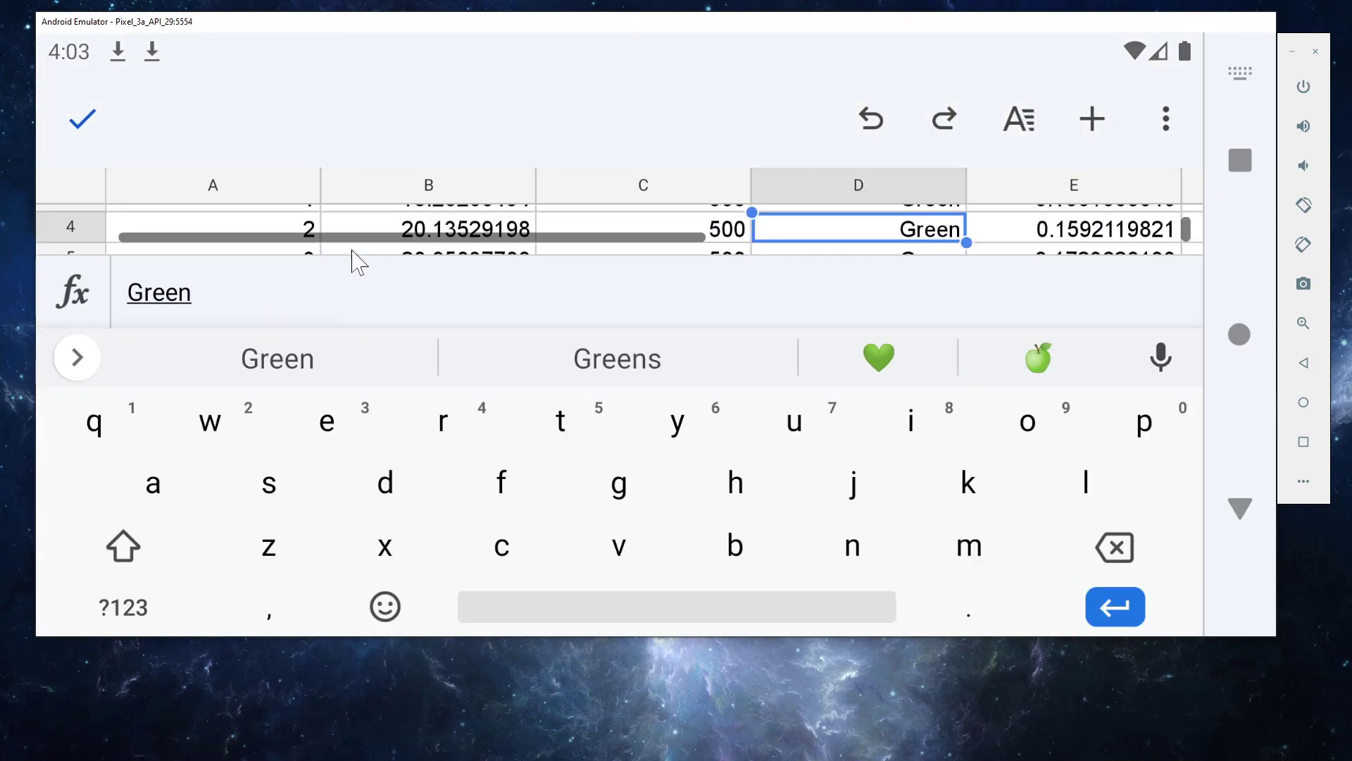
left_click(955, 234)
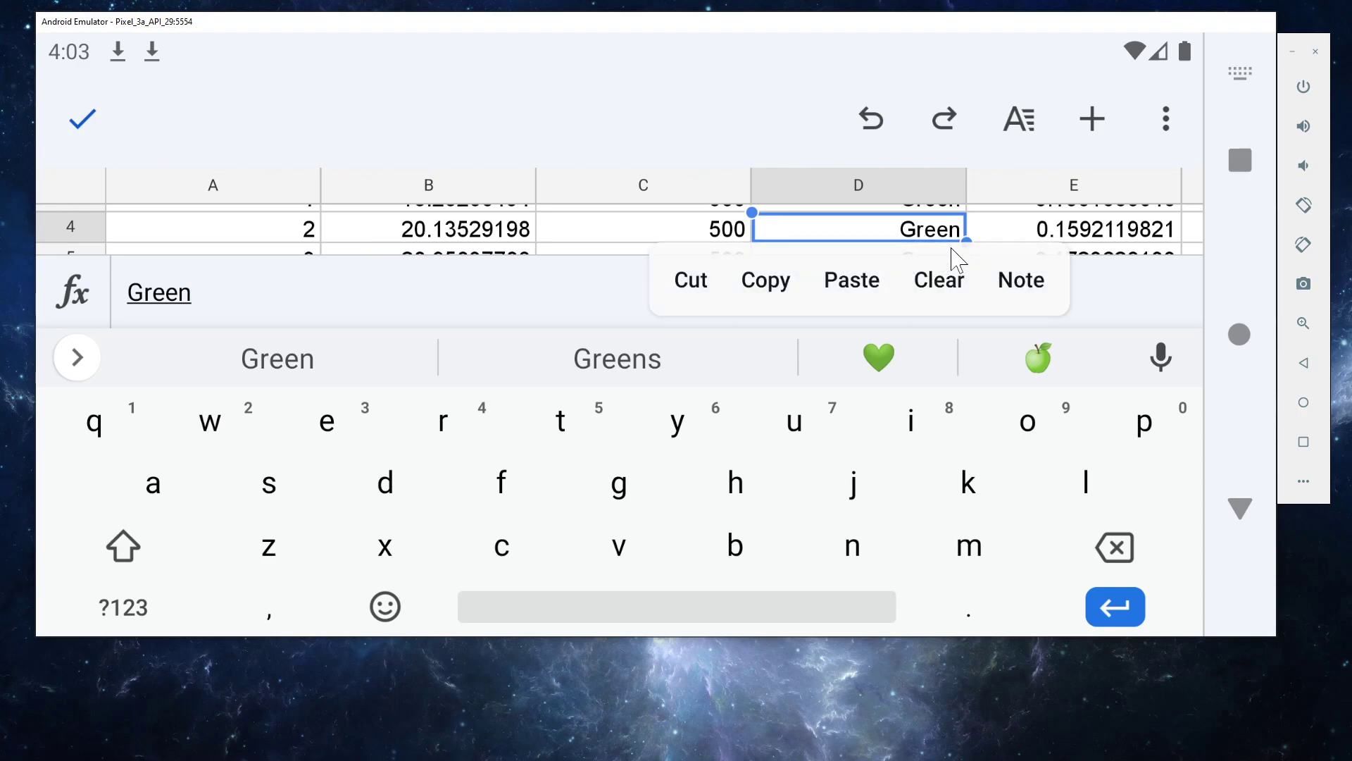
left_click(1116, 605)
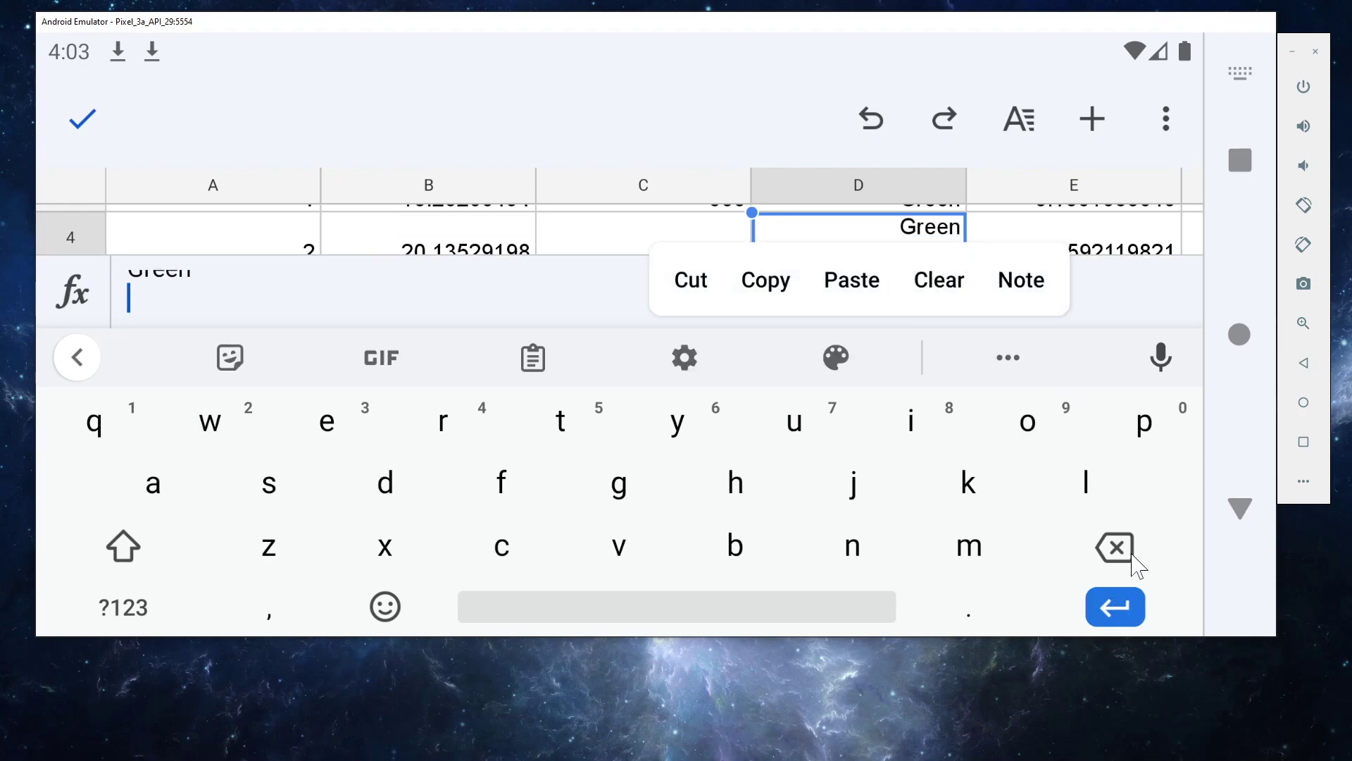
left_click(1130, 561)
left_click(1241, 507)
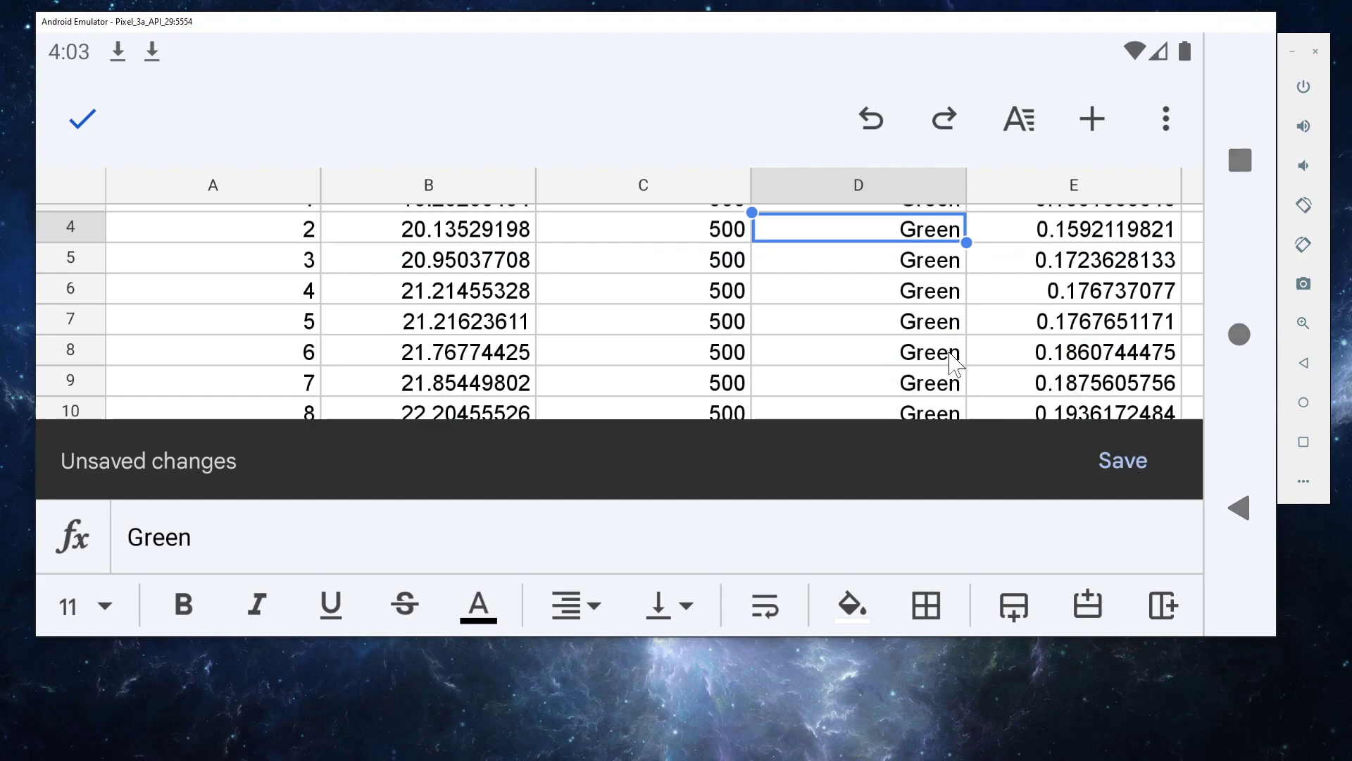
- Step through the Green and Red log marks, then close the sheet without saving
key("Down")
key("Down")
key("Down")
key("Down")
key("Down")
key("Down")
key("Down")
key("Down")
key("Down")
key("Down")
key("Down")
key("Down")
key("Down")
key("Down")
key("Down")
key("Down")
key("Down")
key("Down")
key("Down")
key("Down")
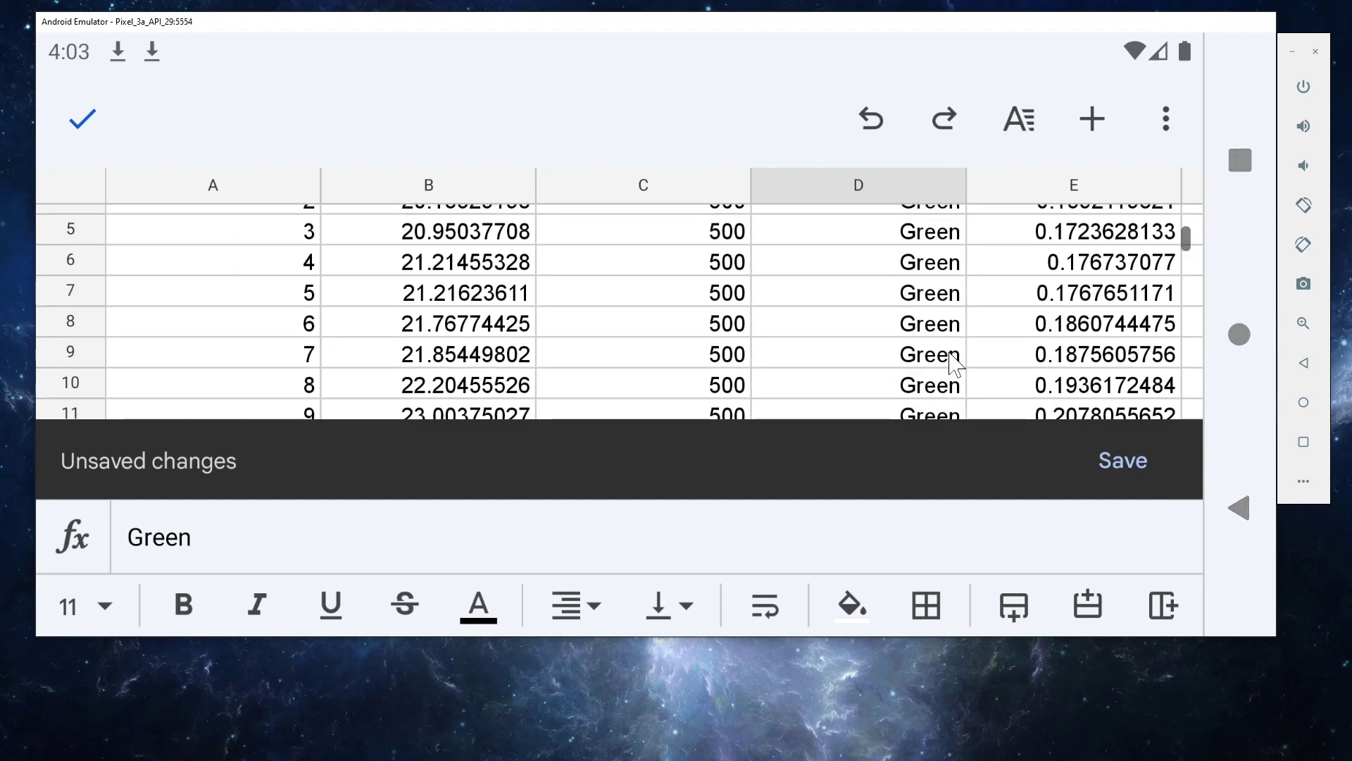
key("Down")
key("Down")
key("Down")
key("Down")
key("Down")
key("Down")
key("Down")
key("Down")
key("Down")
key("Down")
key("Down")
key("Down")
key("Down")
key("Down")
key("Down")
key("Down")
key("Down")
key("Down")
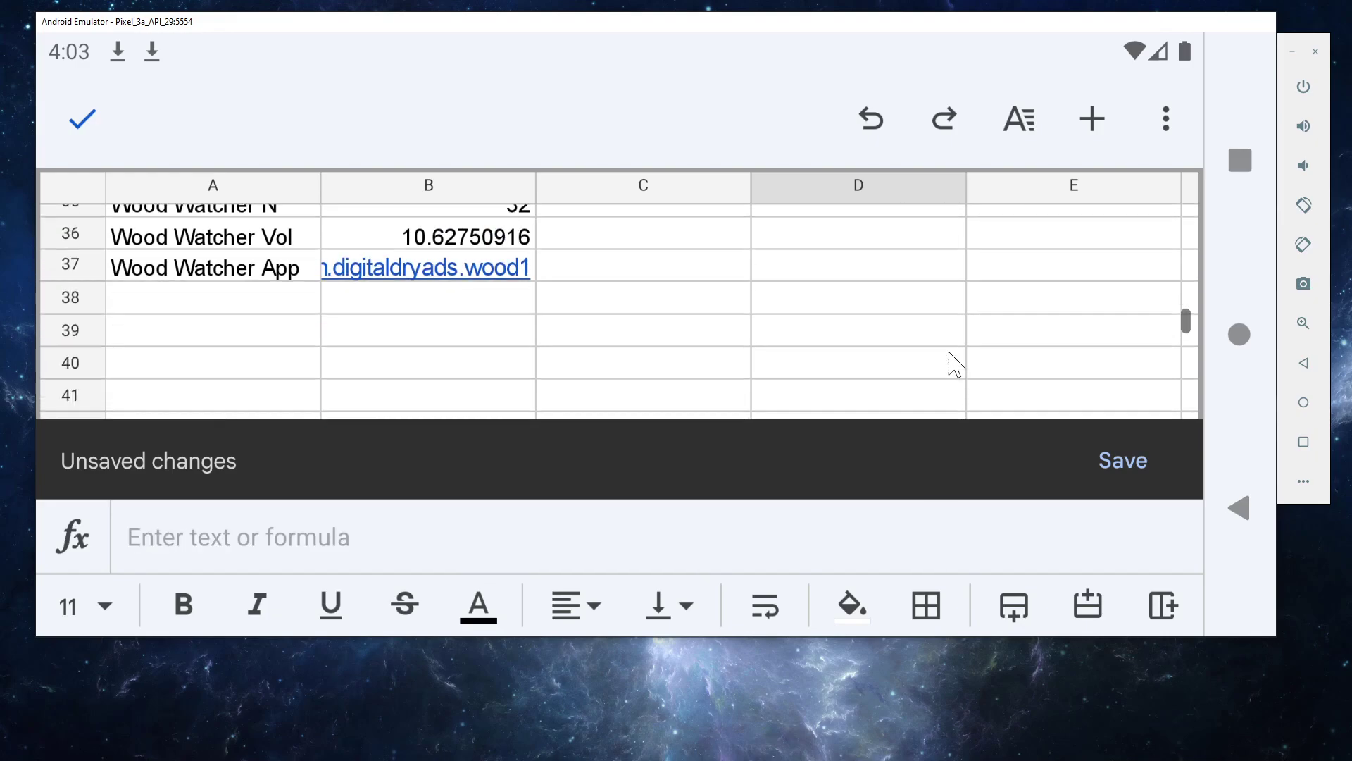
key("Up")
key("Up")
key("Up")
key("Up")
key("Up")
key("Up")
key("Up")
key("Up")
key("Up")
key("Up")
key("Up")
key("Up")
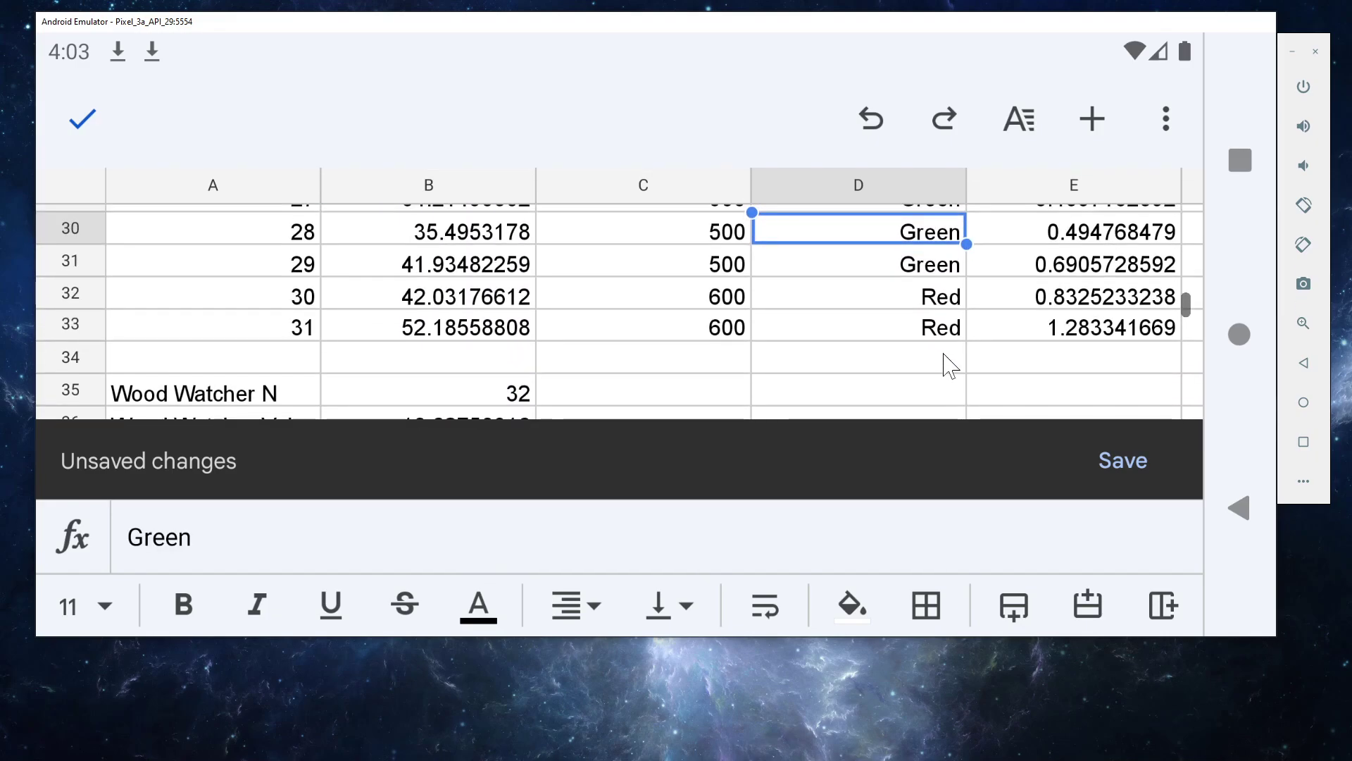
key("Down")
key("Down")
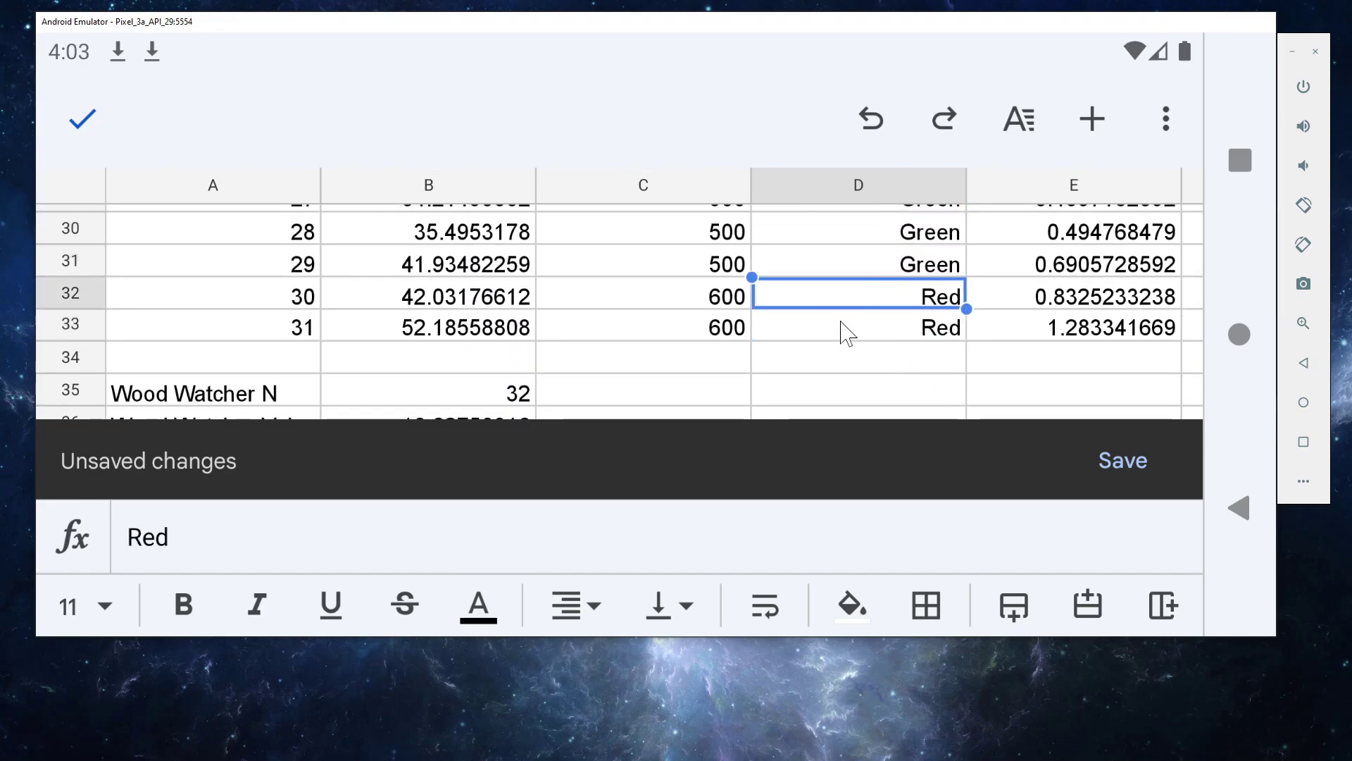
left_click(82, 121)
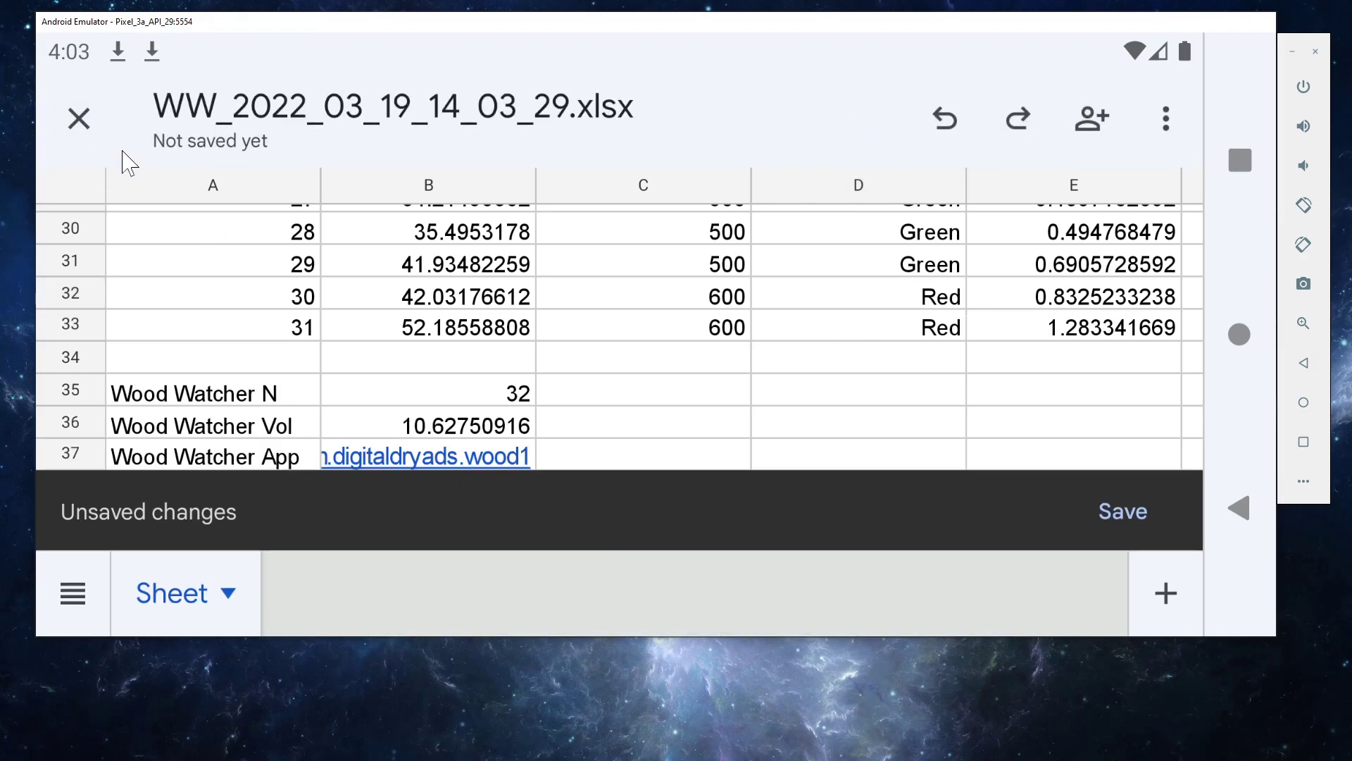
left_click(81, 118)
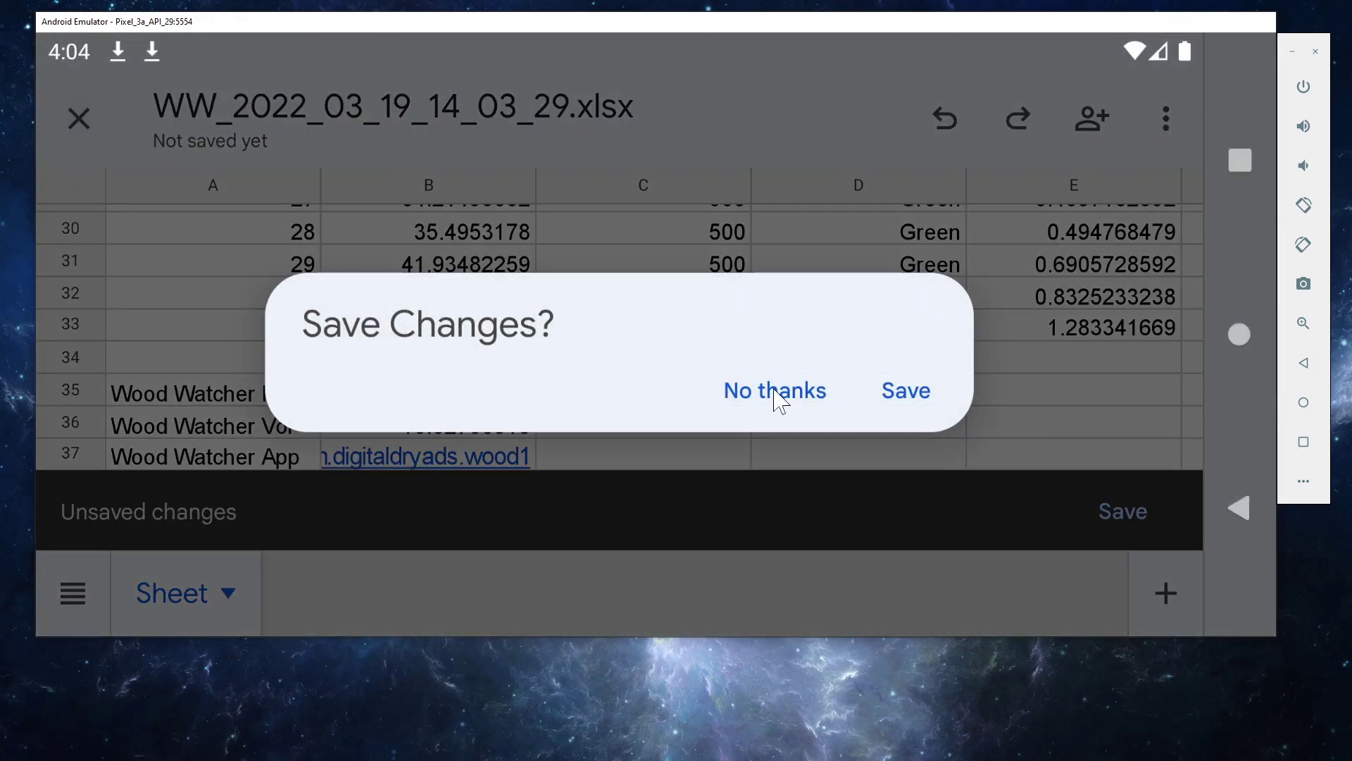
left_click(774, 393)
- Swipe through the empty Inventory Data fields, from User and Wood Species to Pile Height
left_click_drag(852, 493, 810, 289)
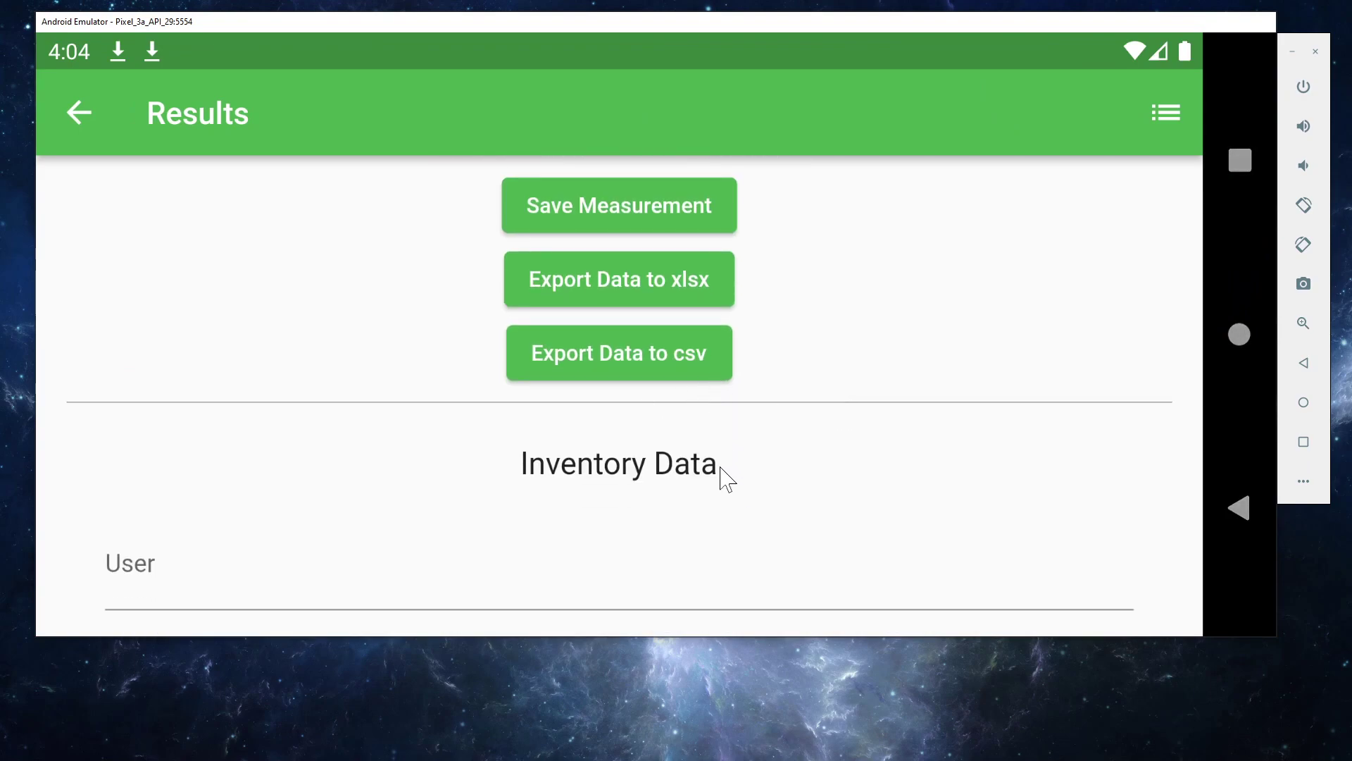
left_click_drag(803, 299, 803, 223)
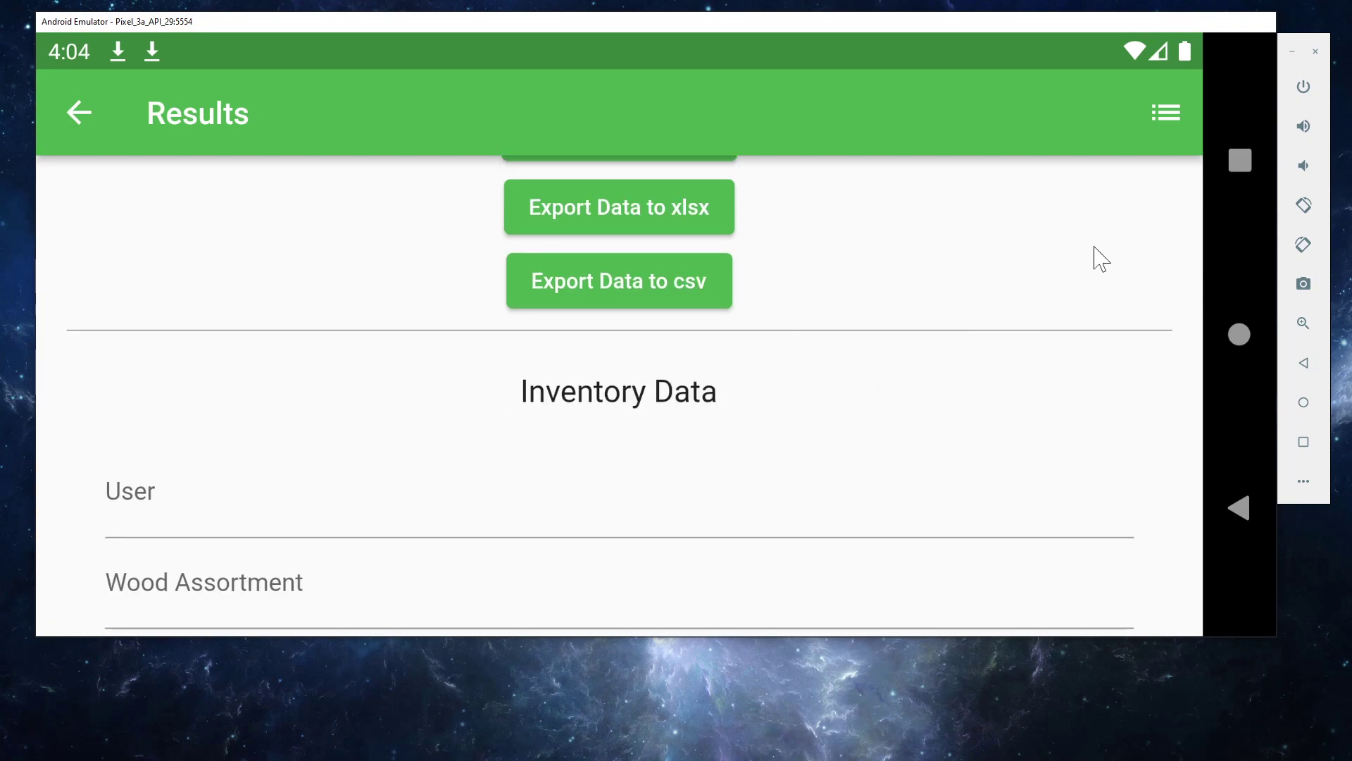
left_click_drag(1067, 386, 1026, 226)
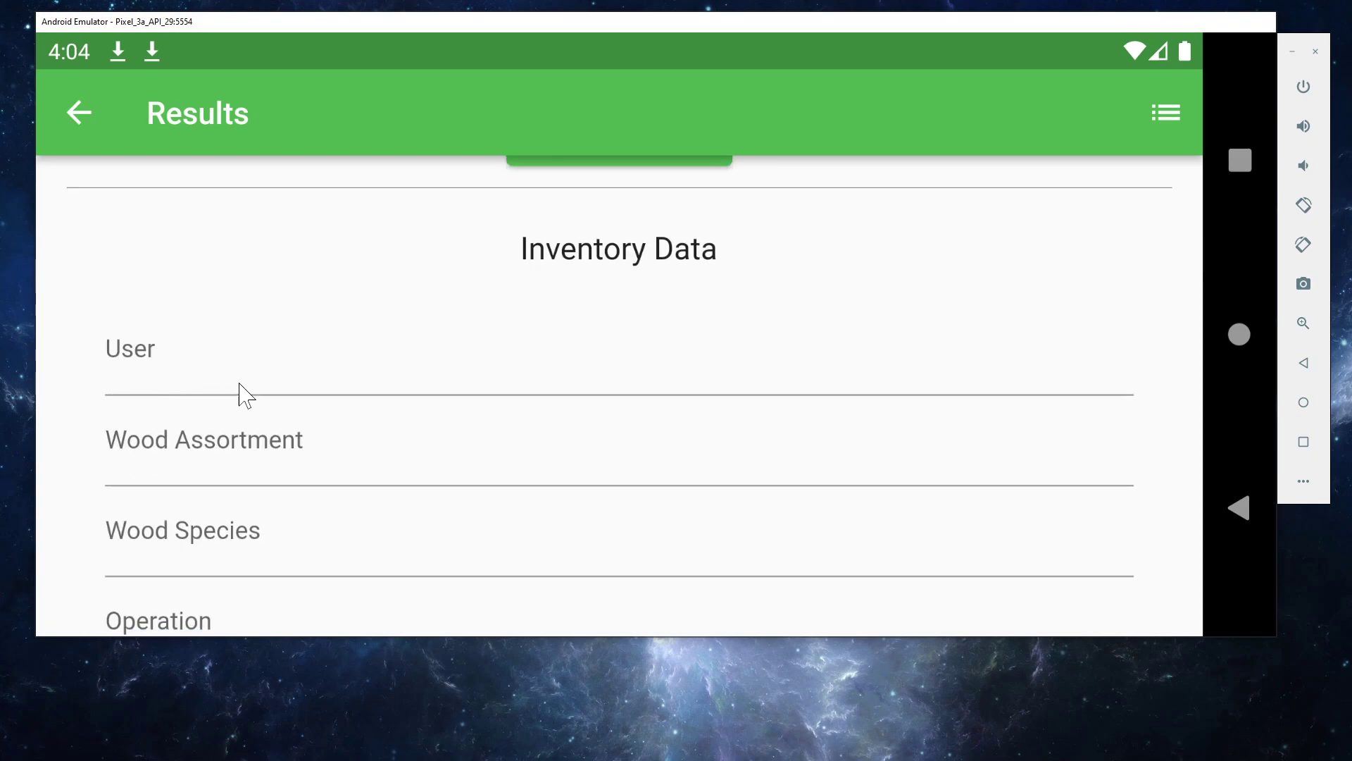
left_click_drag(757, 445, 713, 341)
left_click_drag(810, 549, 830, 311)
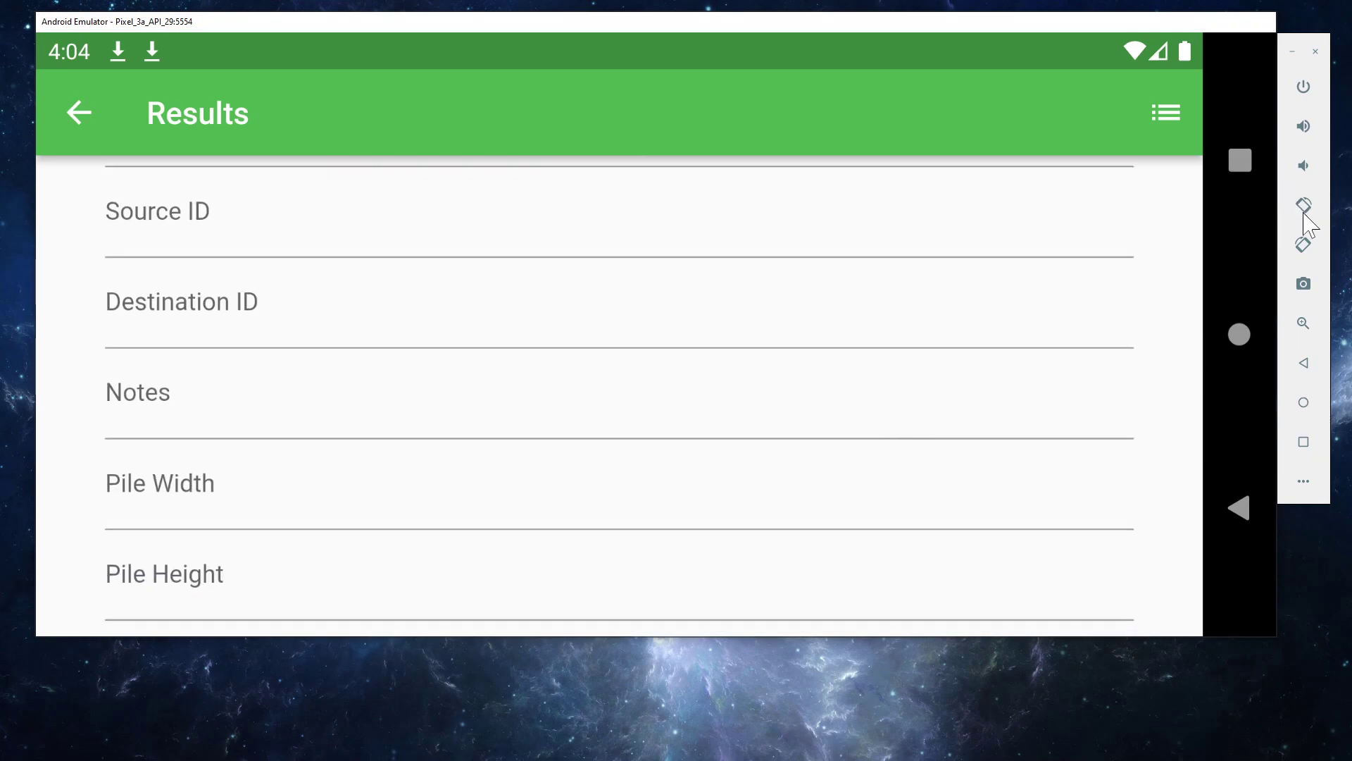
- Rotate the emulated phone to upright portrait and shrink the emulator window to the top of the screen
left_click(1304, 245)
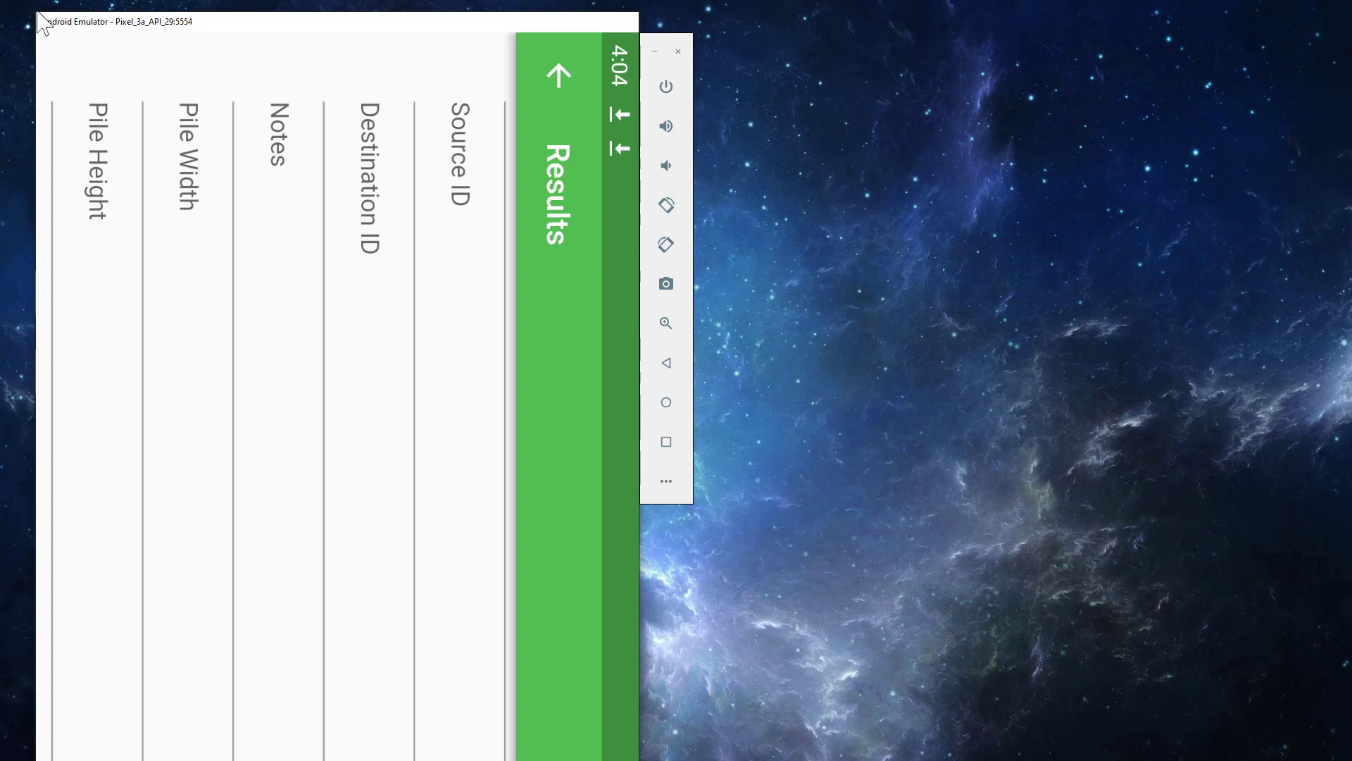
left_click_drag(26, 9, 266, 221)
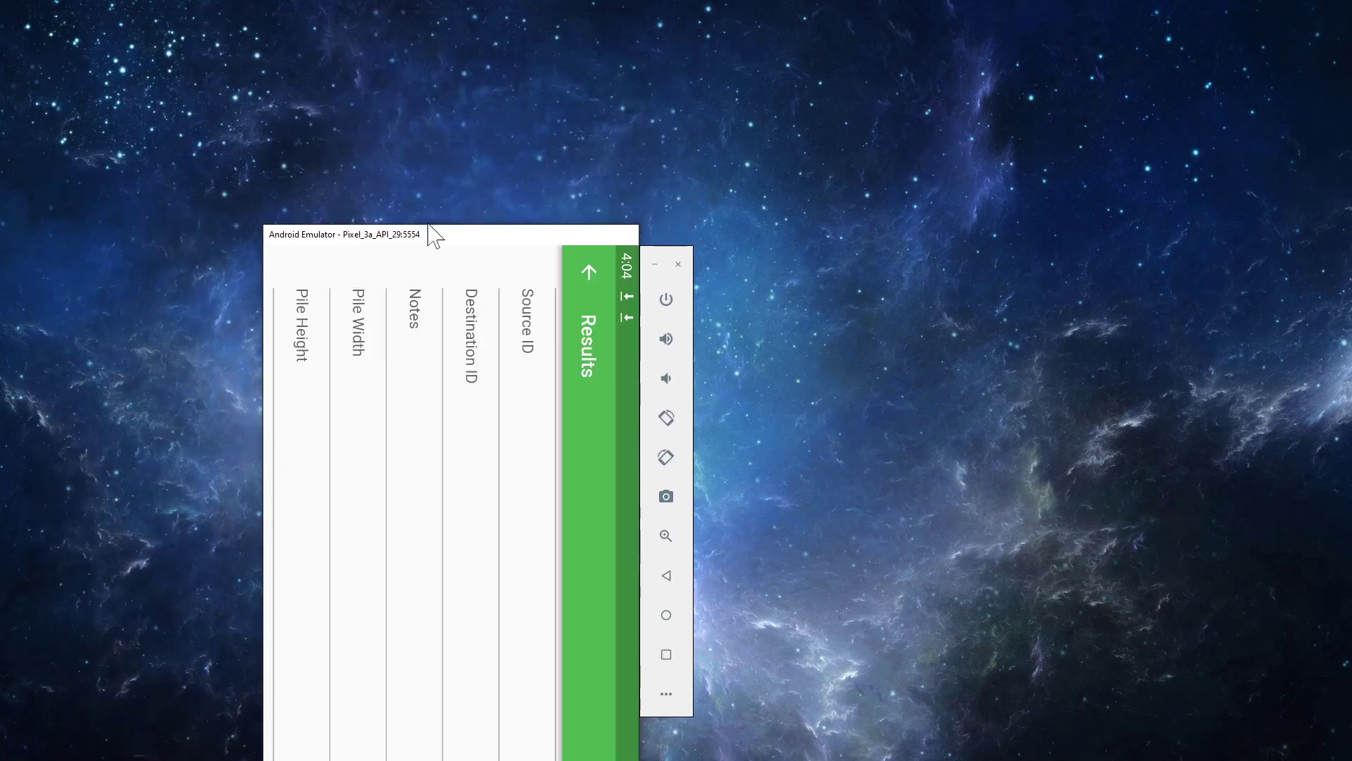
left_click_drag(431, 235, 474, 18)
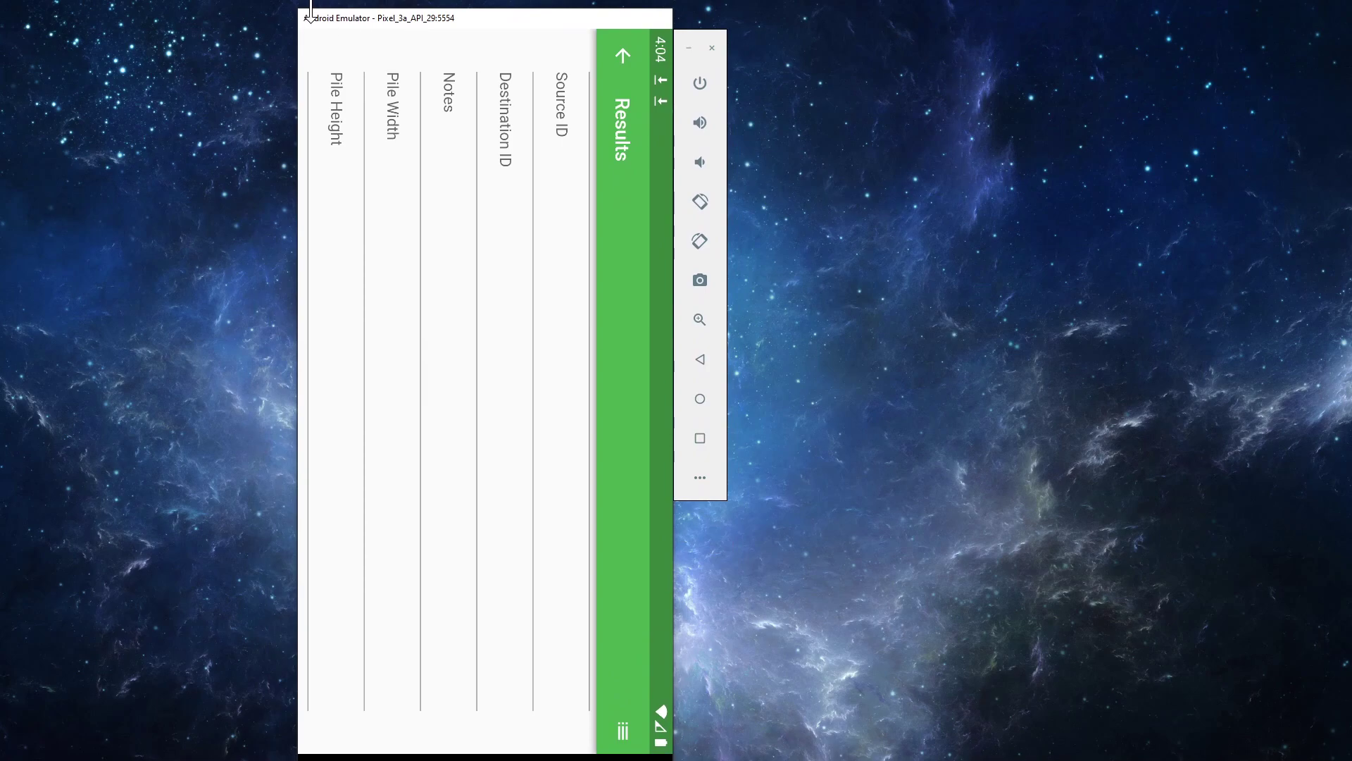
left_click_drag(291, 7, 372, 121)
left_click_drag(552, 134, 538, 61)
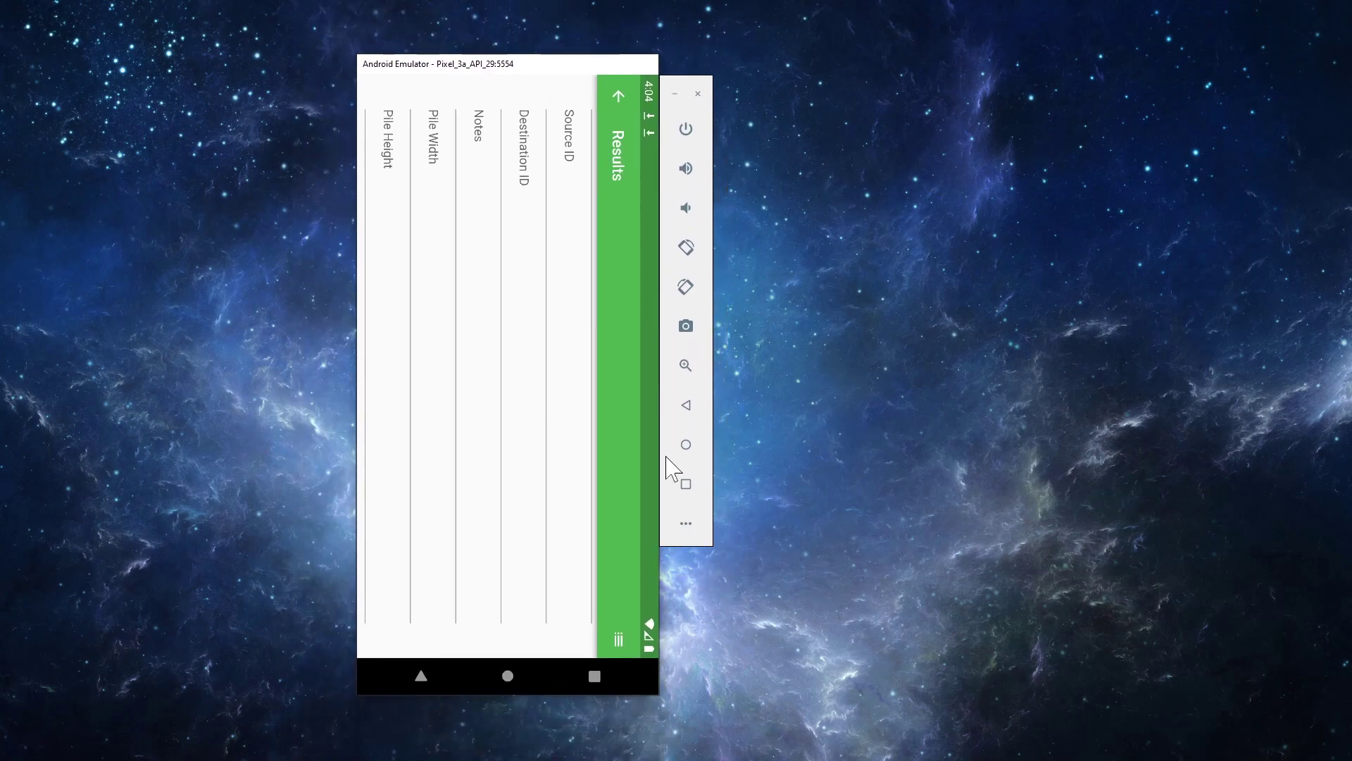
left_click(686, 287)
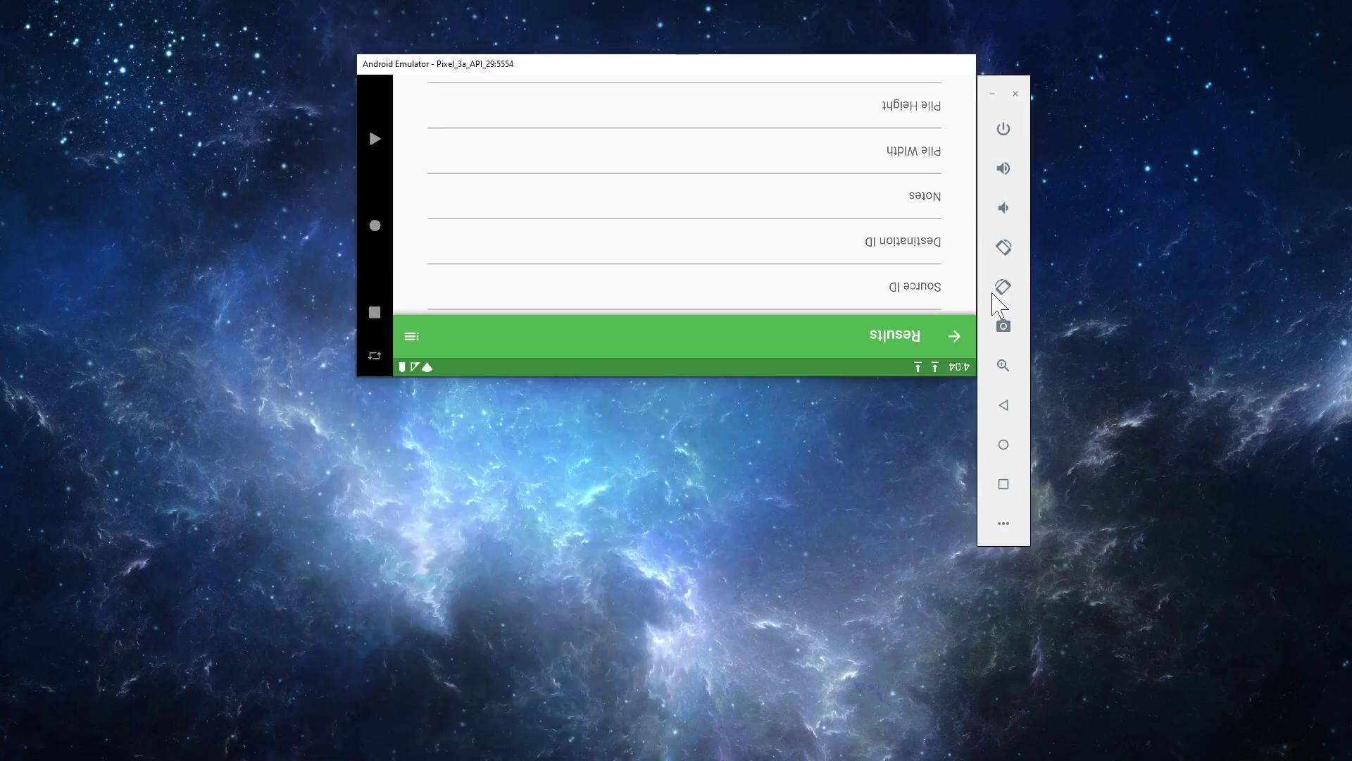
left_click(1004, 247)
left_click(636, 674)
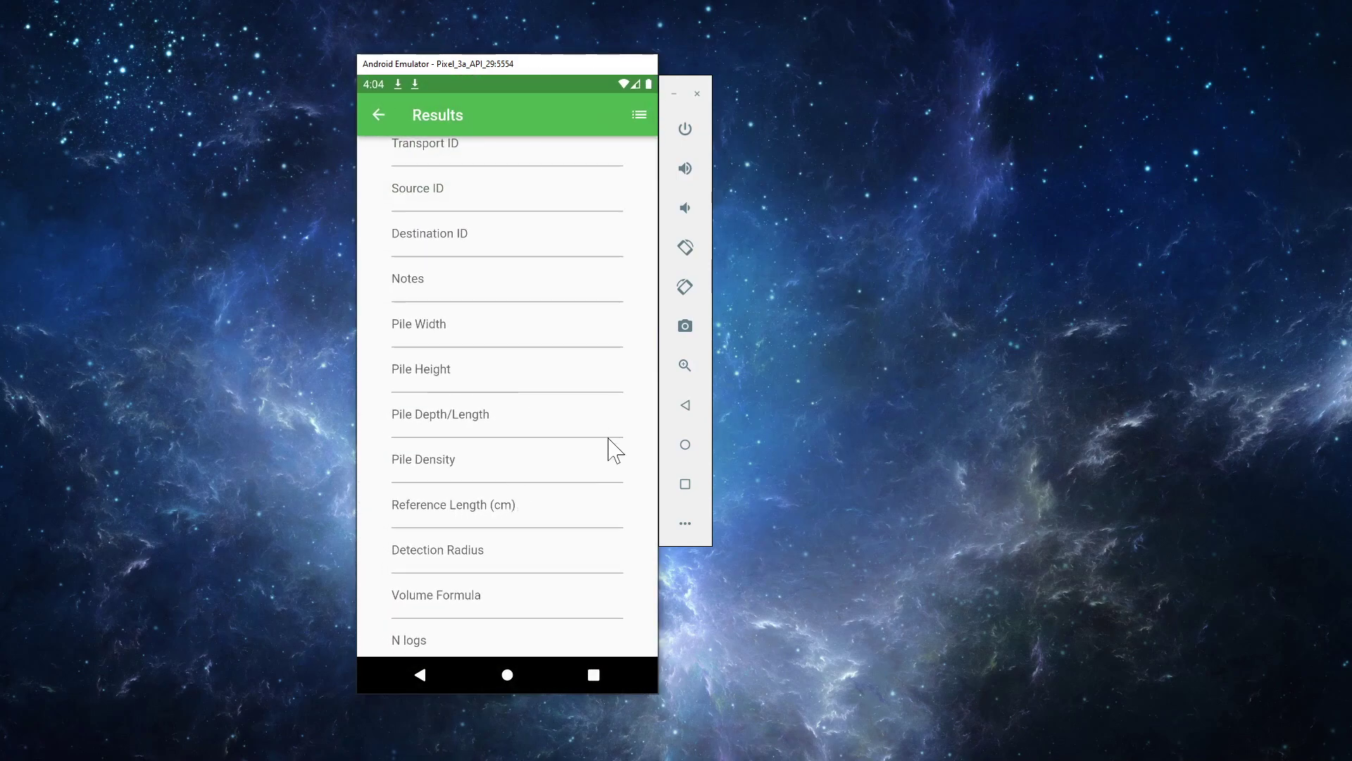
- Auto-fill the known fields: reference length 200.0, Polygon formula, 32 logs, volume 10.628 m3
scroll(652, 589, "up", 2)
left_click_drag(660, 700, 733, 740)
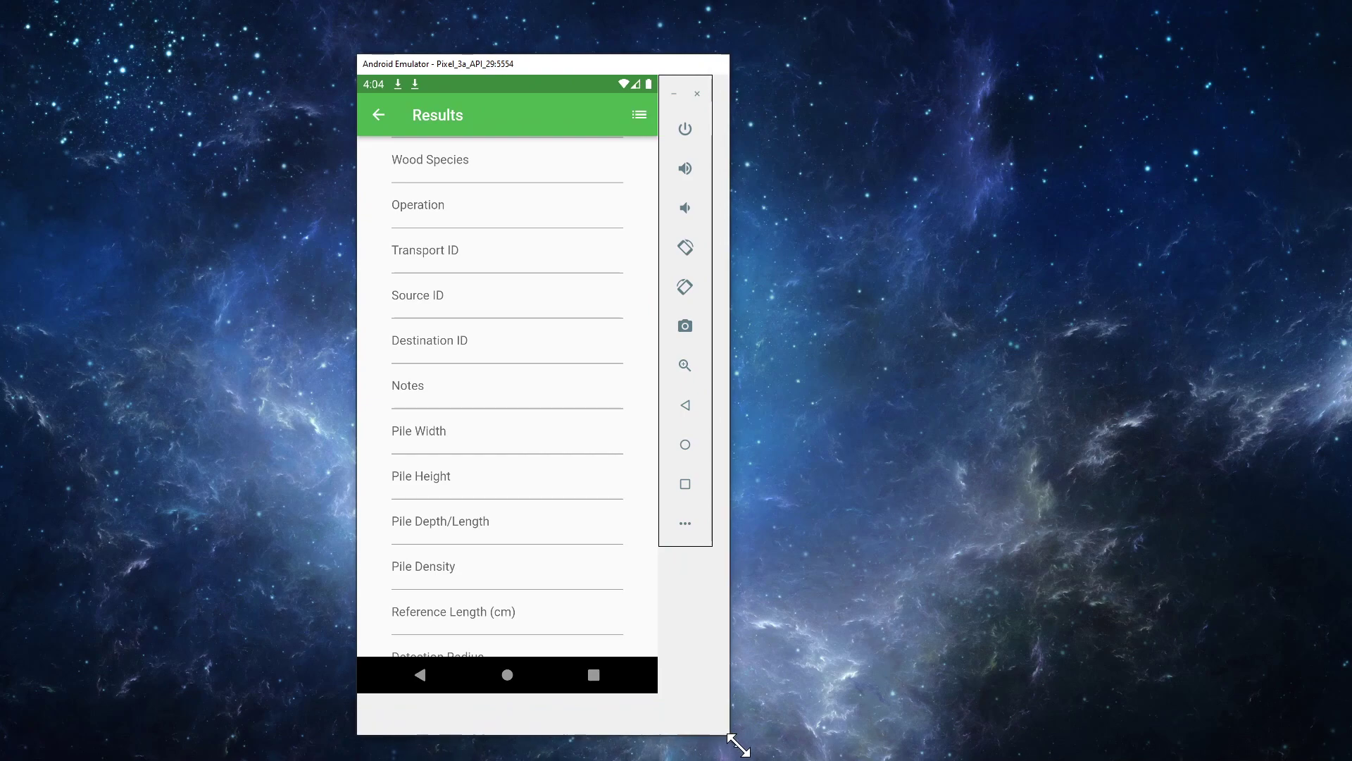
scroll(582, 380, "down", 3)
scroll(595, 392, "down", 5)
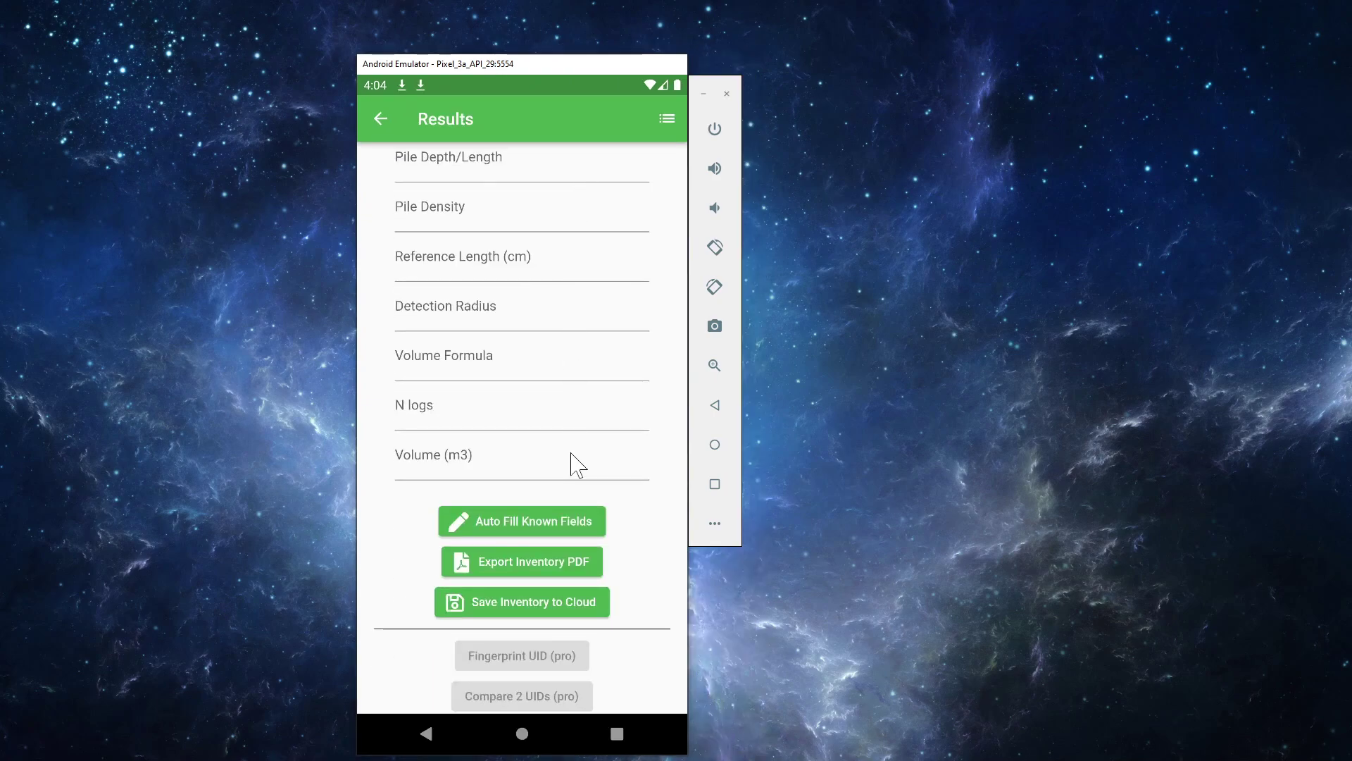
left_click(495, 533)
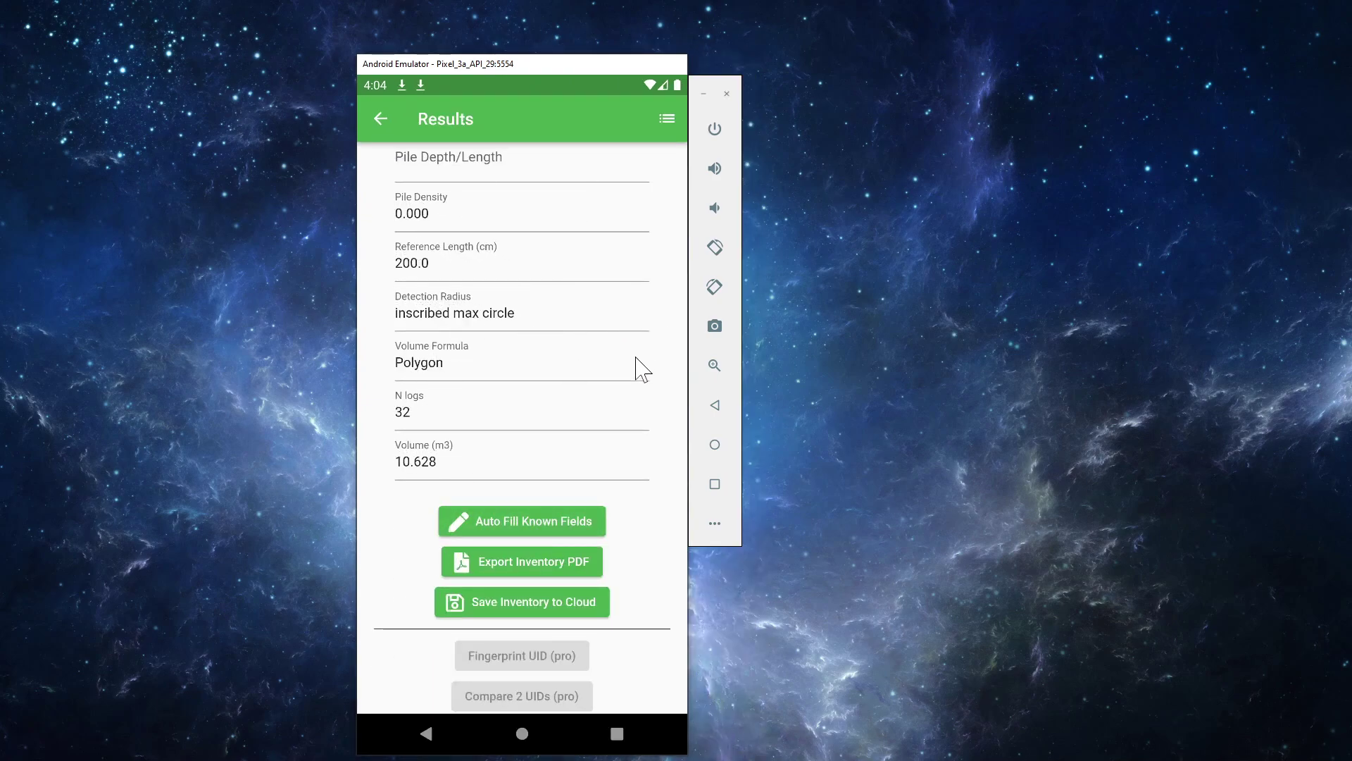
left_click_drag(643, 368, 637, 661)
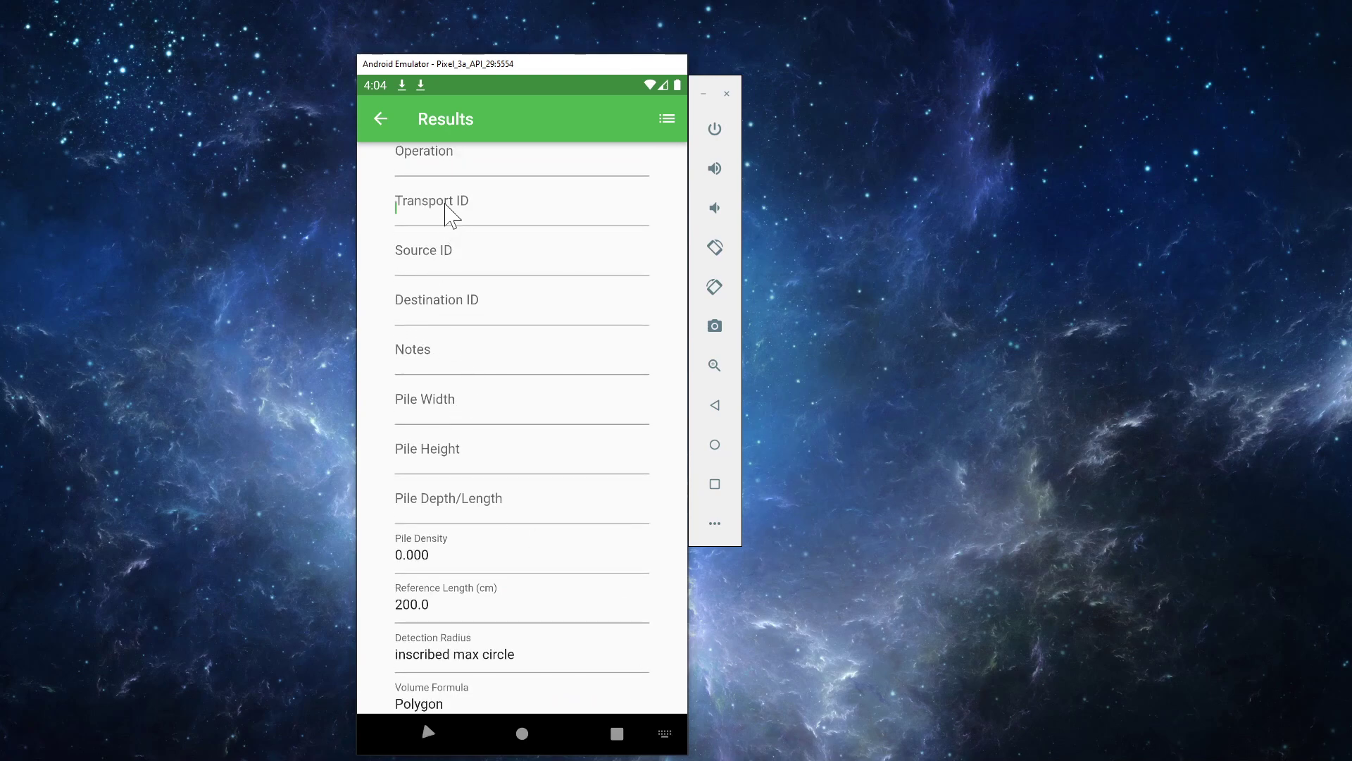
- Enter Transport ID 'EU 200', Source ID 'forest ABC' and Destination ID 'deposit 123'
type("EU ")
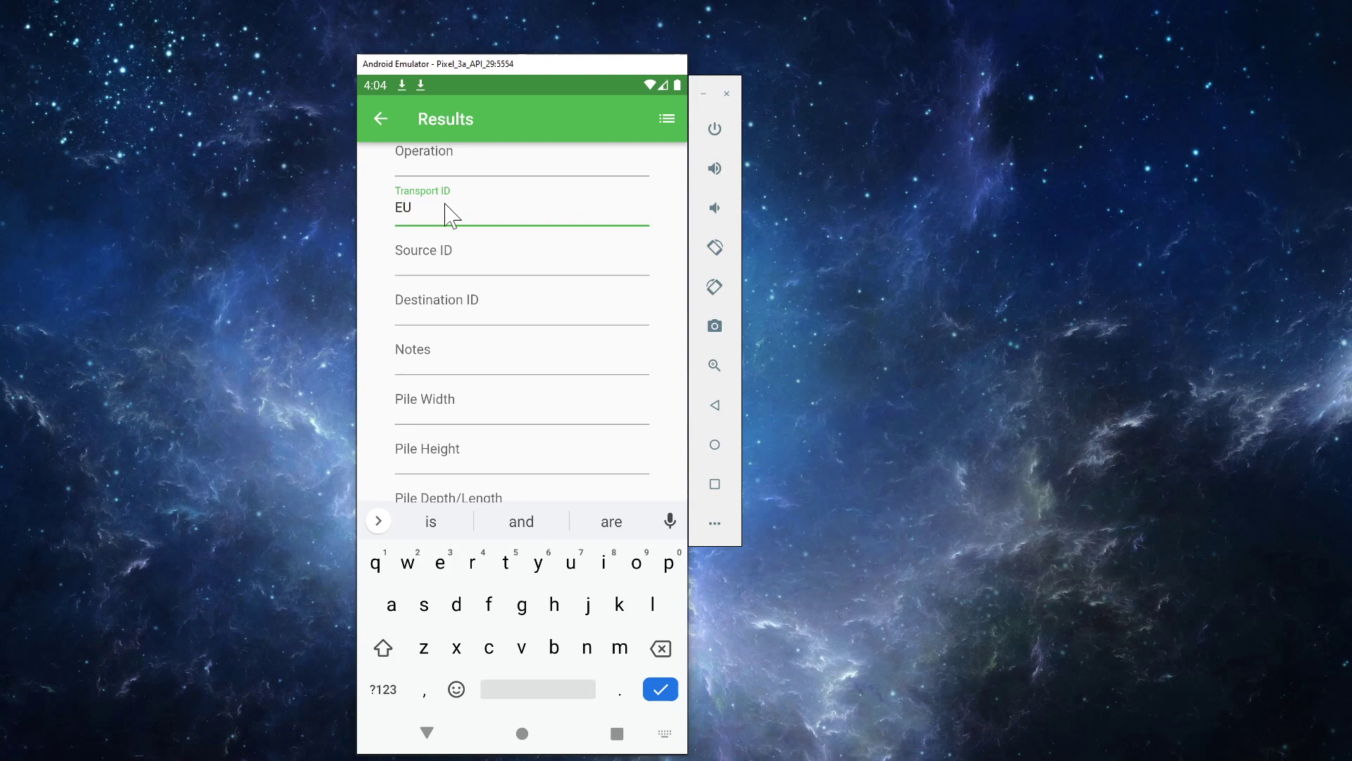
type("200")
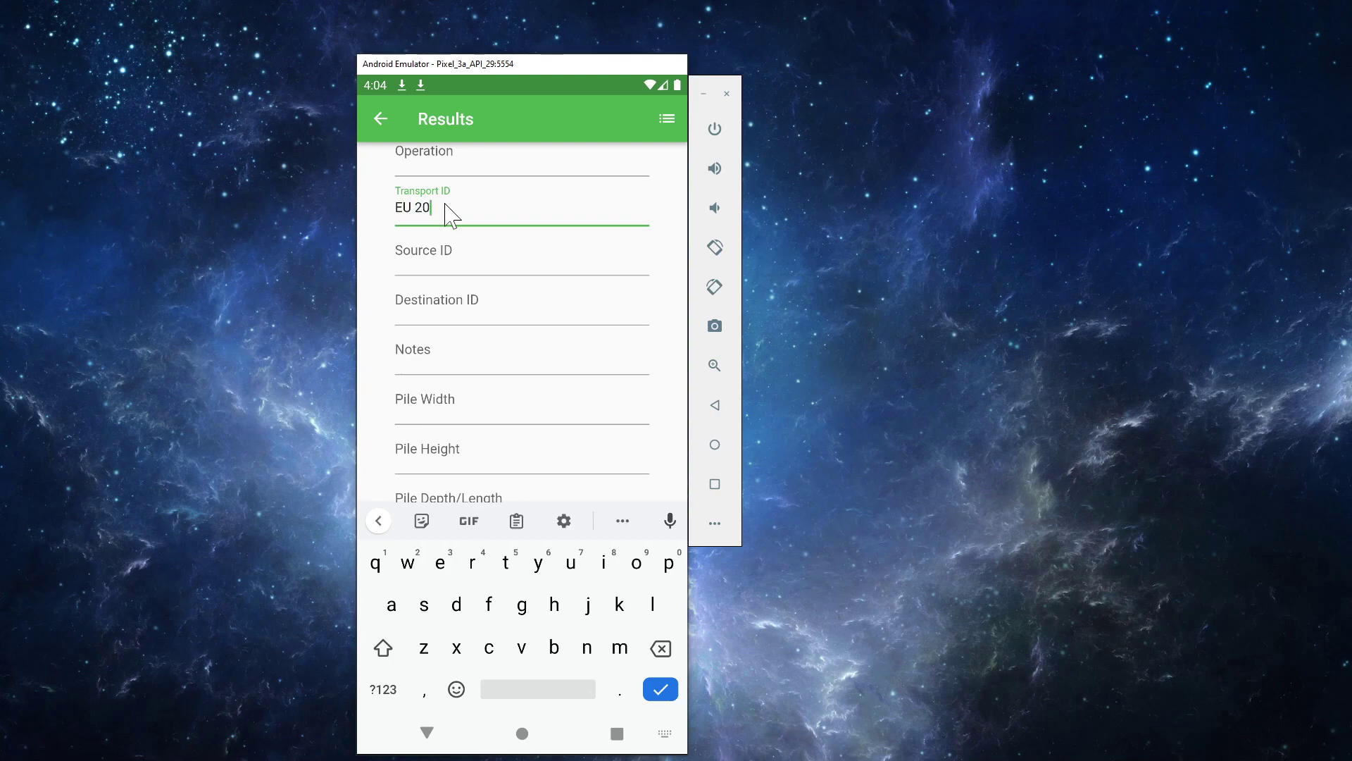
left_click(459, 256)
type("forest ")
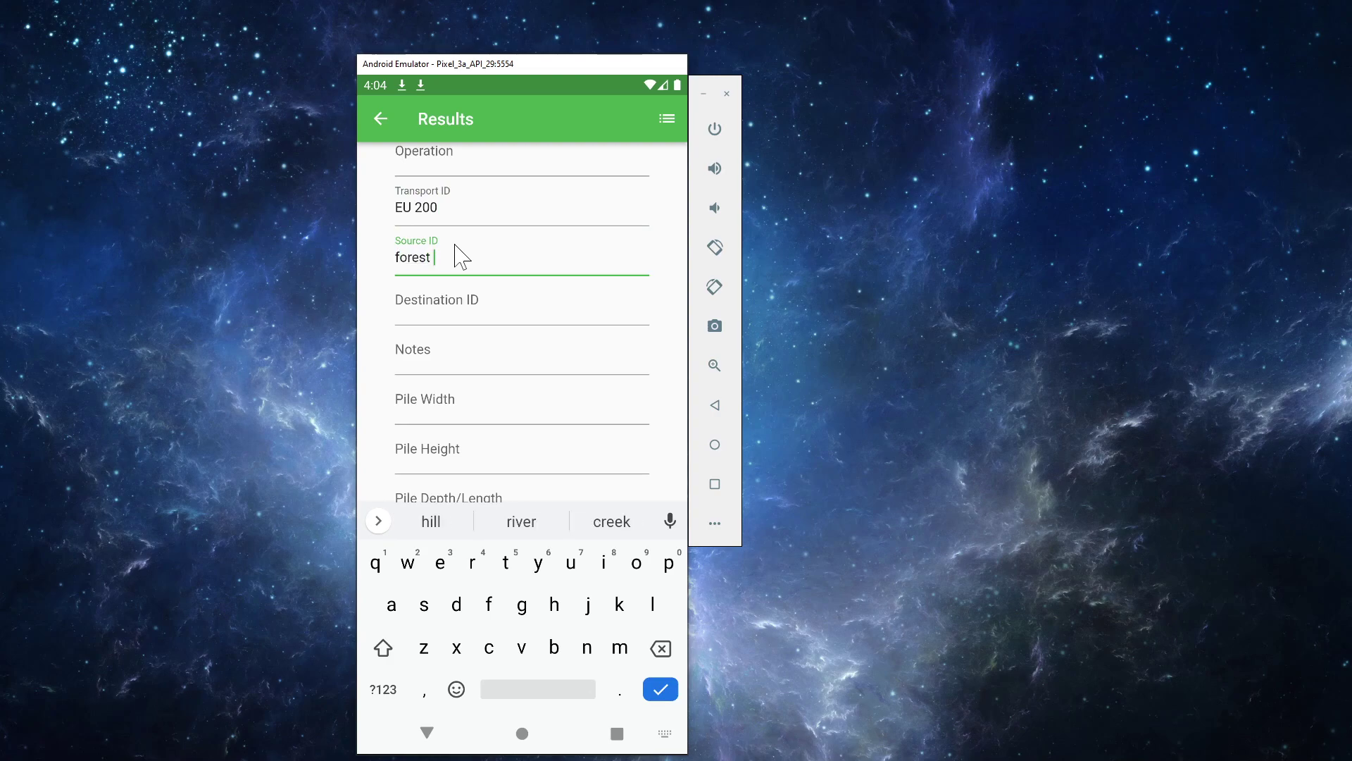
type("ABC")
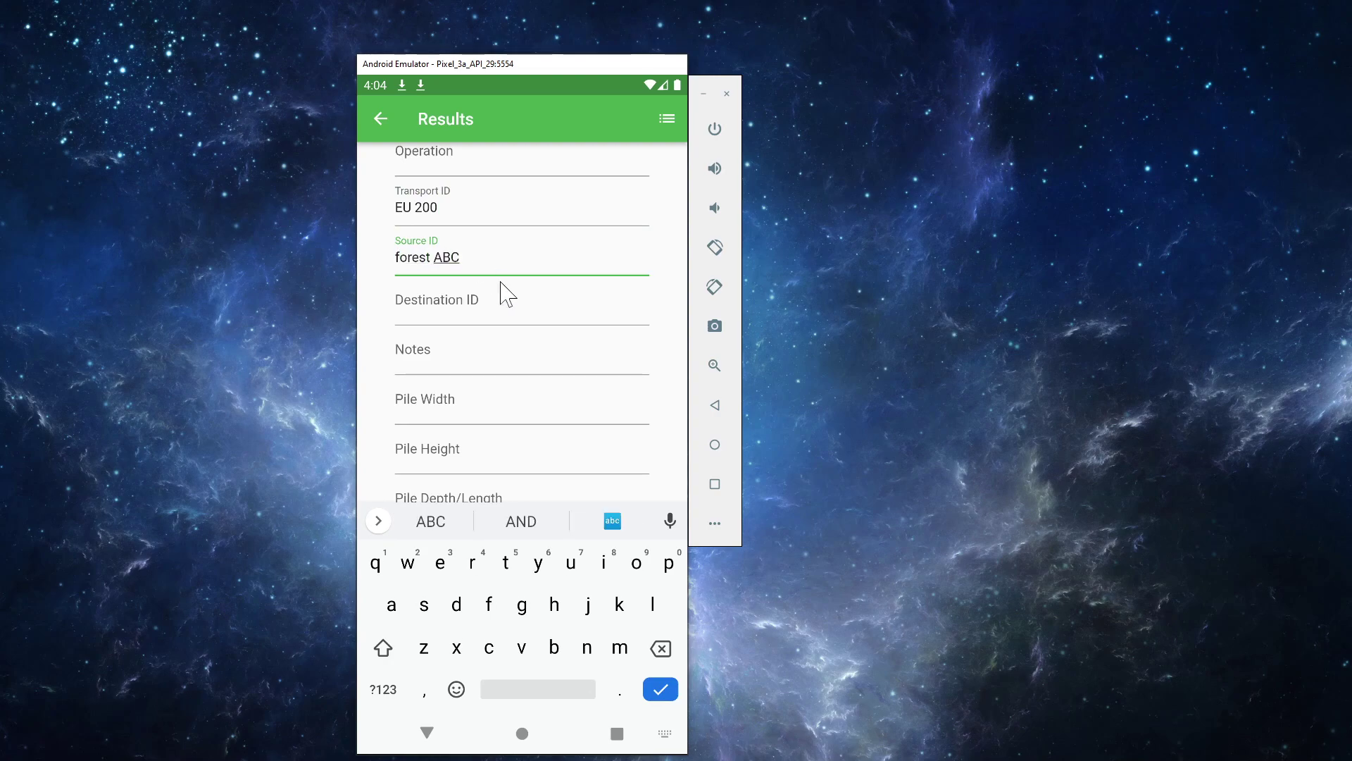
left_click(517, 290)
type("de")
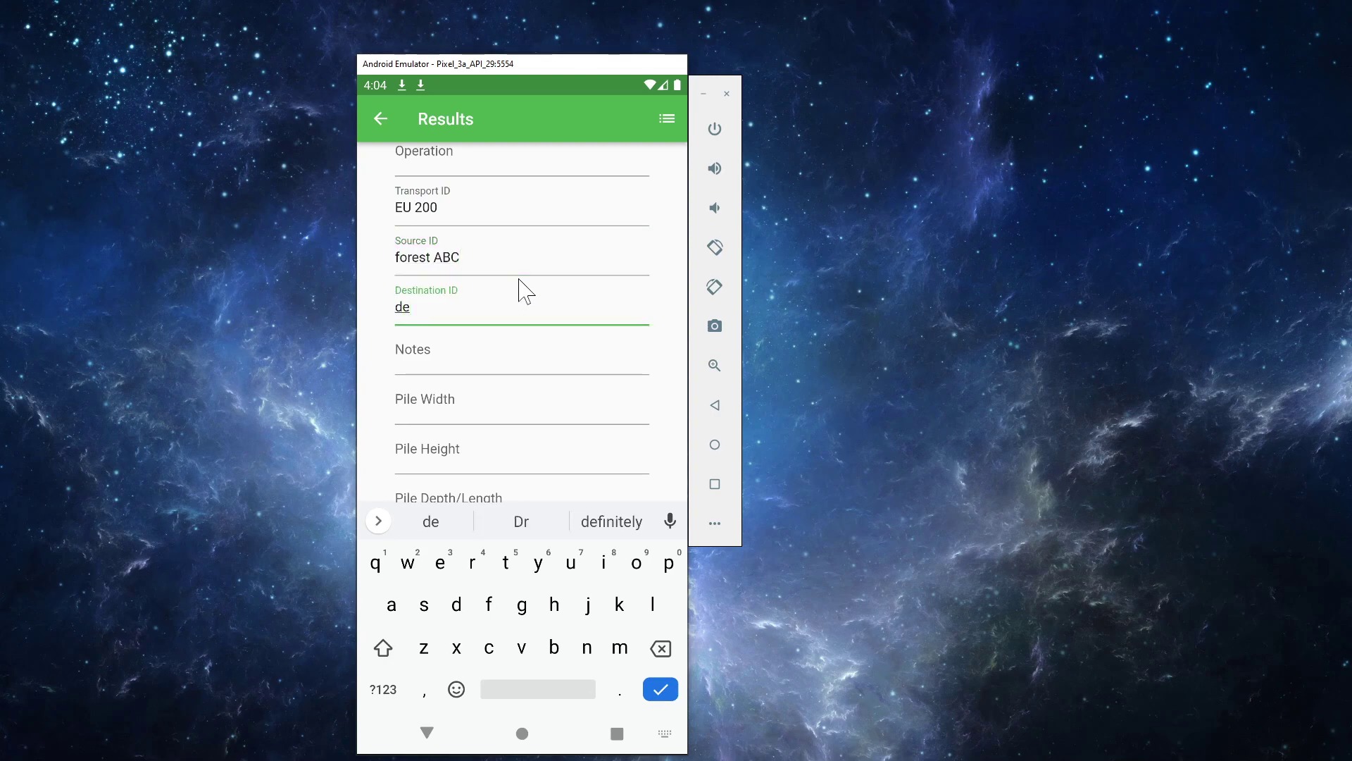
type("posit ")
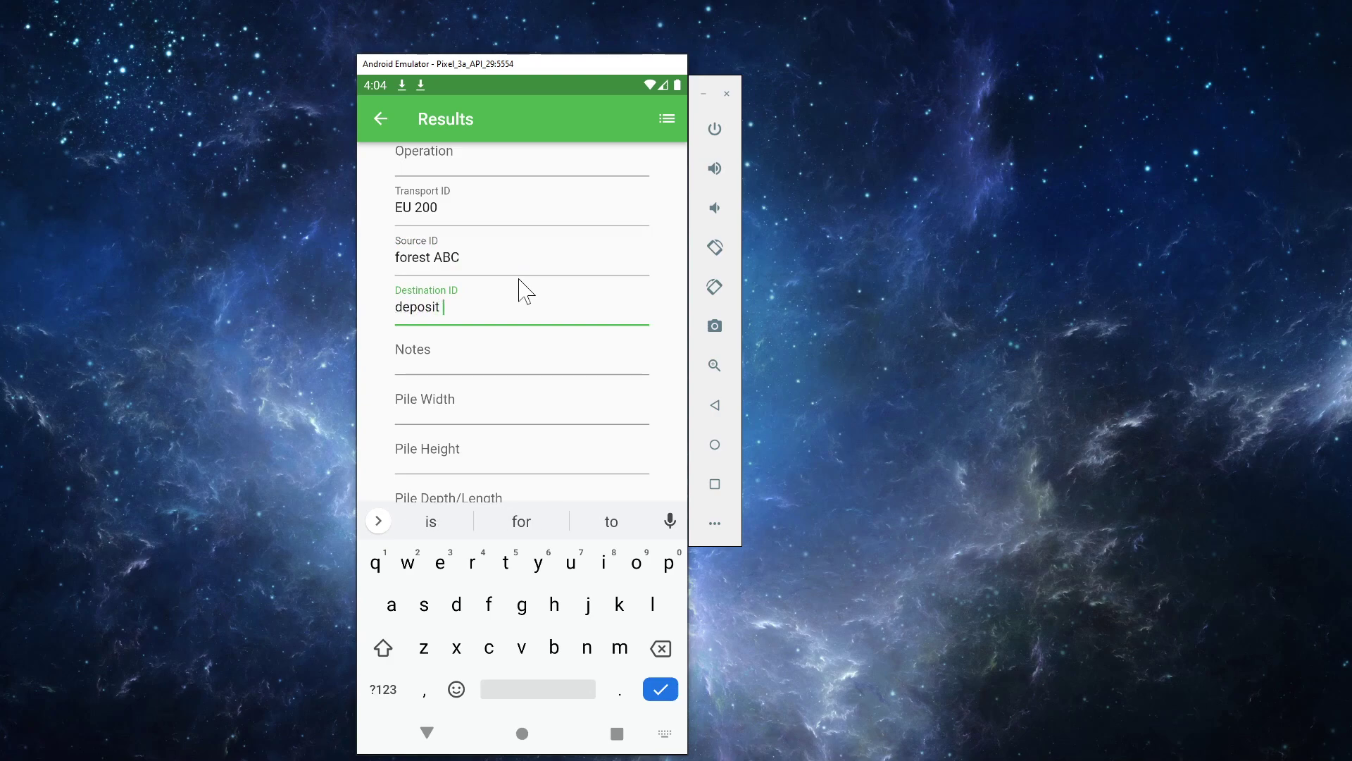
type("123")
left_click_drag(667, 393, 643, 204)
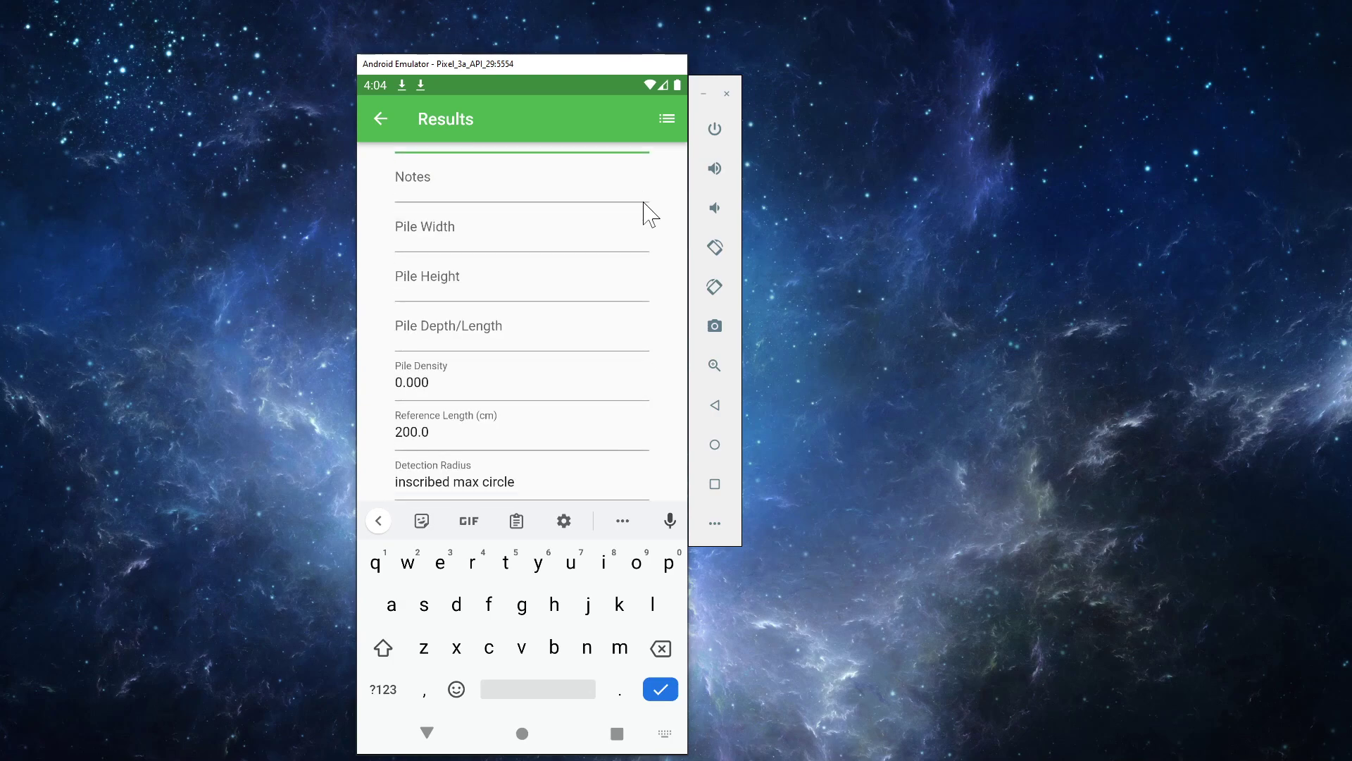
left_click_drag(613, 353, 614, 185)
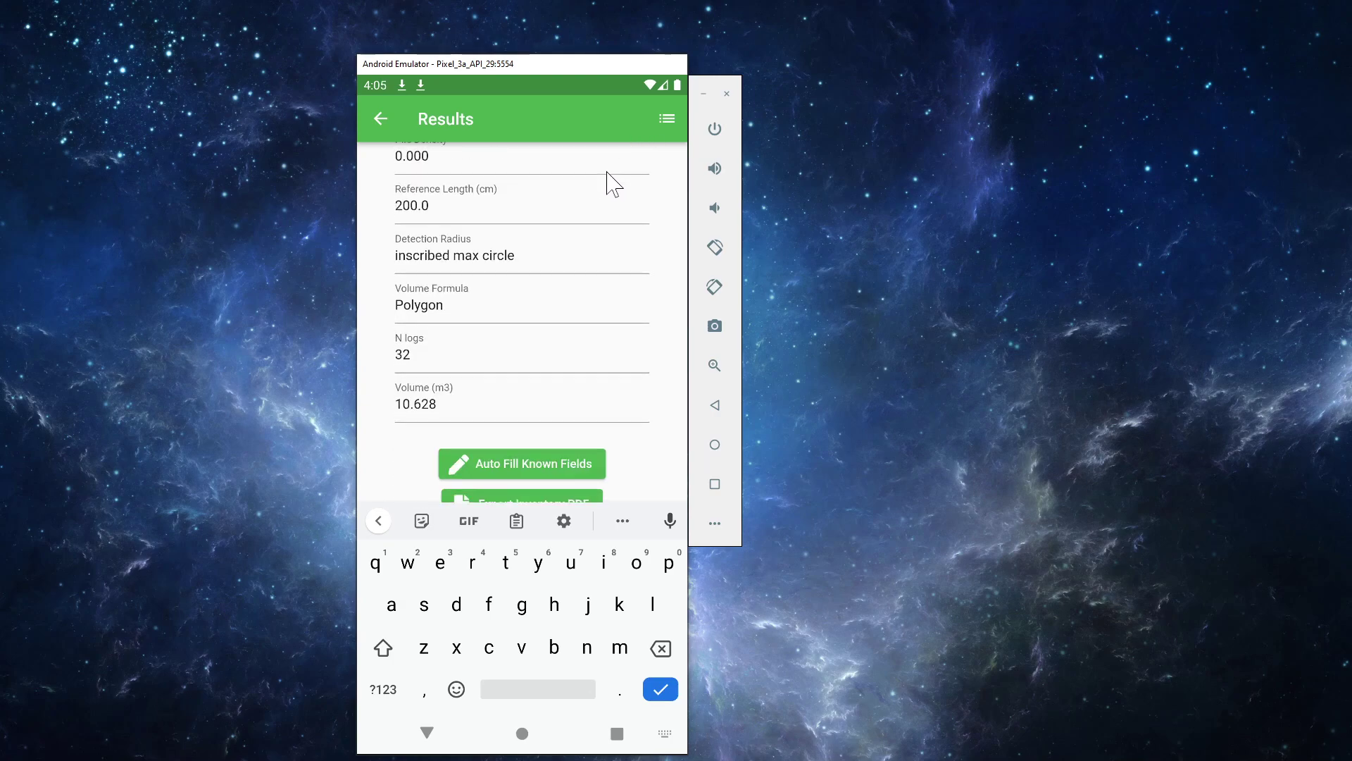
- Review the inventory PDF's last page, zooming into the measurement table and its colour column
left_click_drag(643, 443, 643, 317)
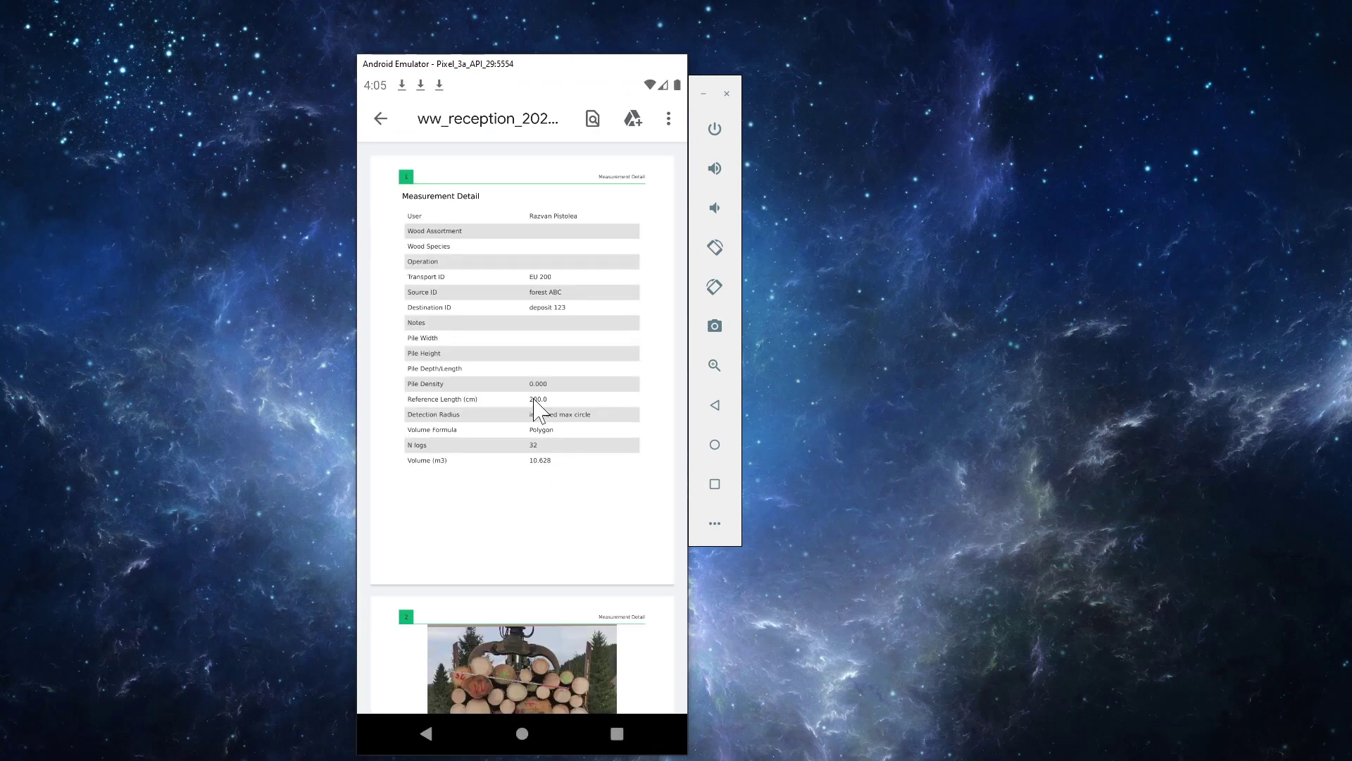
left_click_drag(446, 172, 542, 294)
scroll(542, 294, "down", 15)
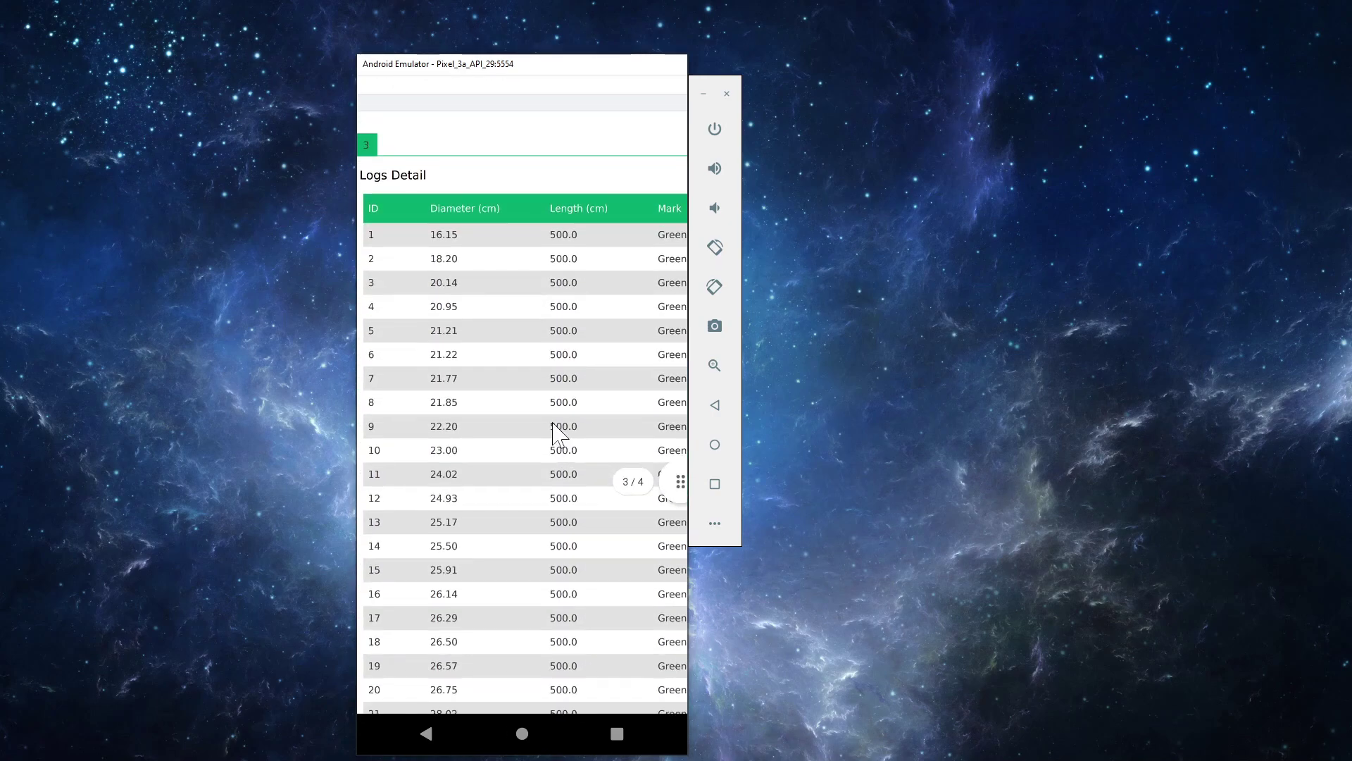
scroll(579, 390, "down", 10)
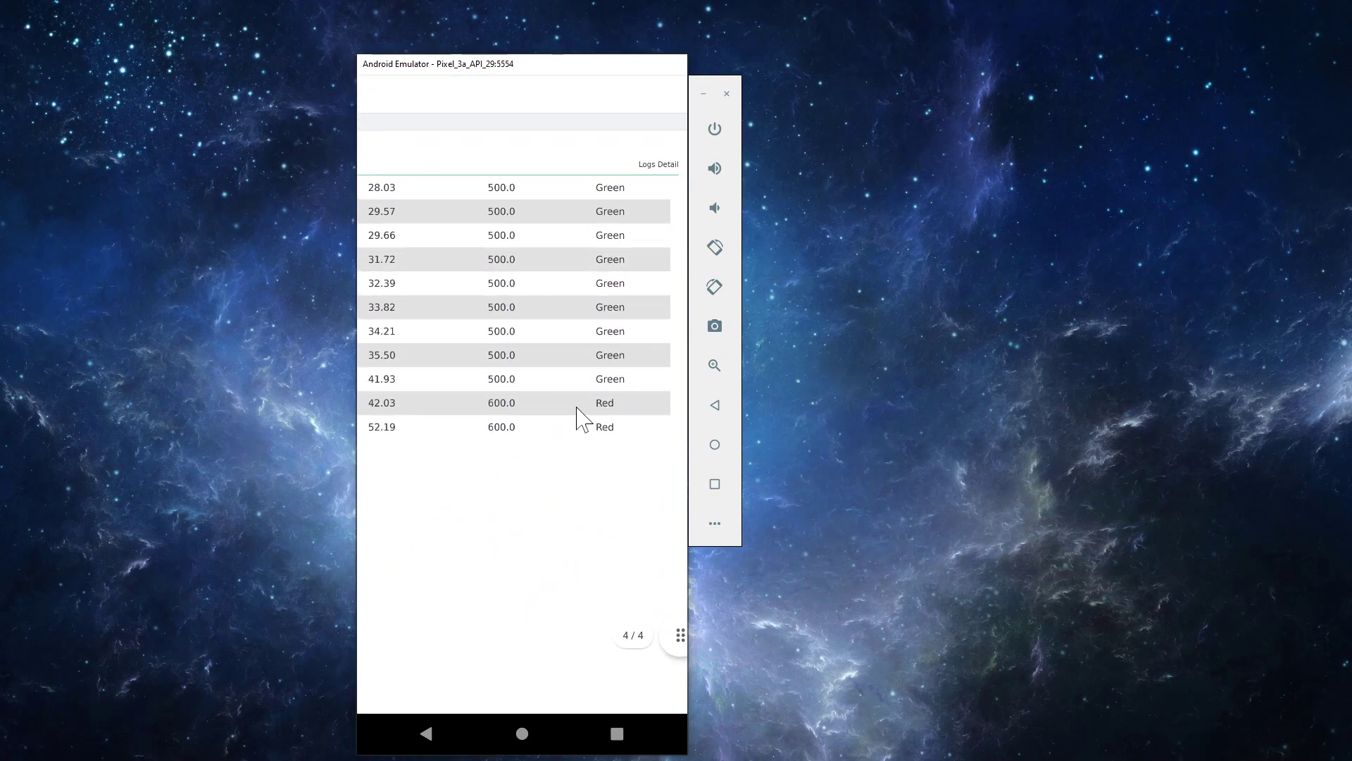
left_click_drag(538, 419, 691, 415)
left_click_drag(568, 414, 509, 257)
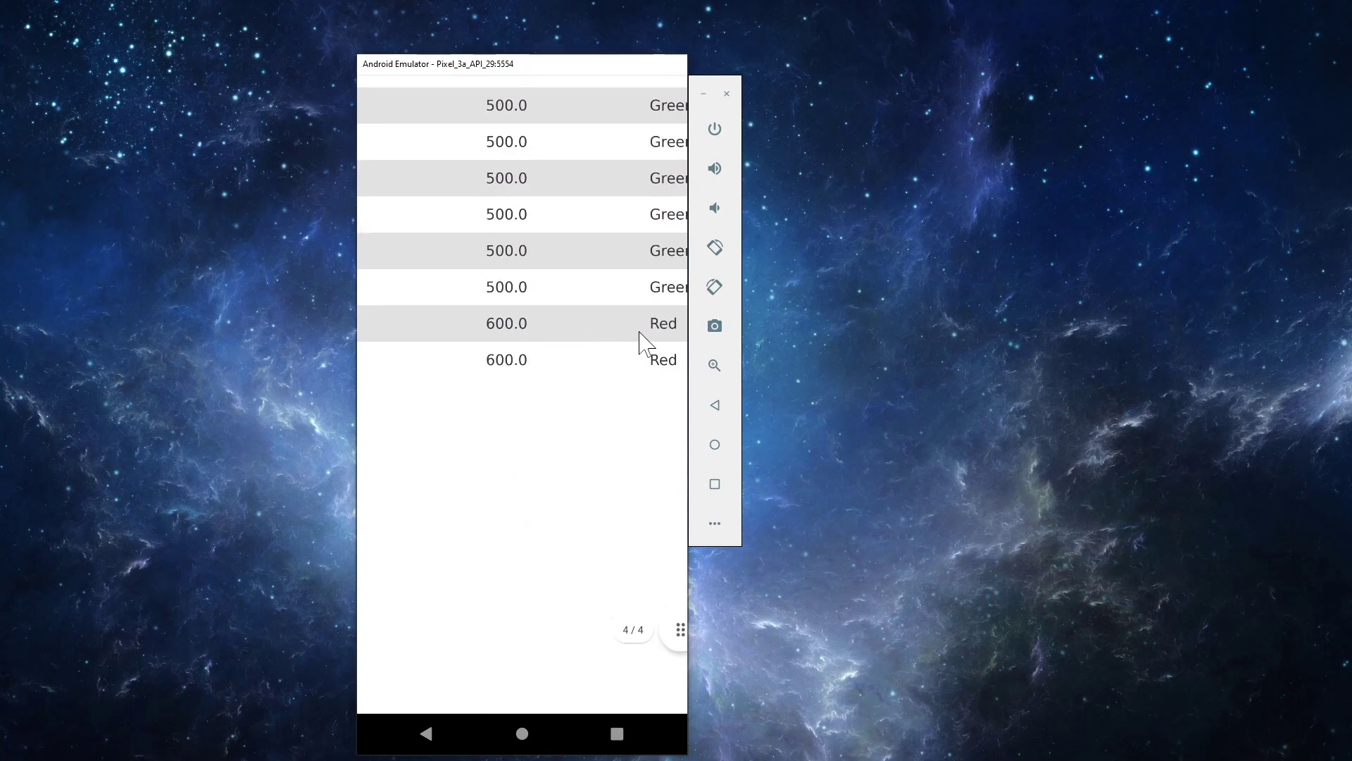
left_click_drag(514, 192, 521, 333)
- Close the inventory PDF and go back to the main log detection screen
left_click(715, 405)
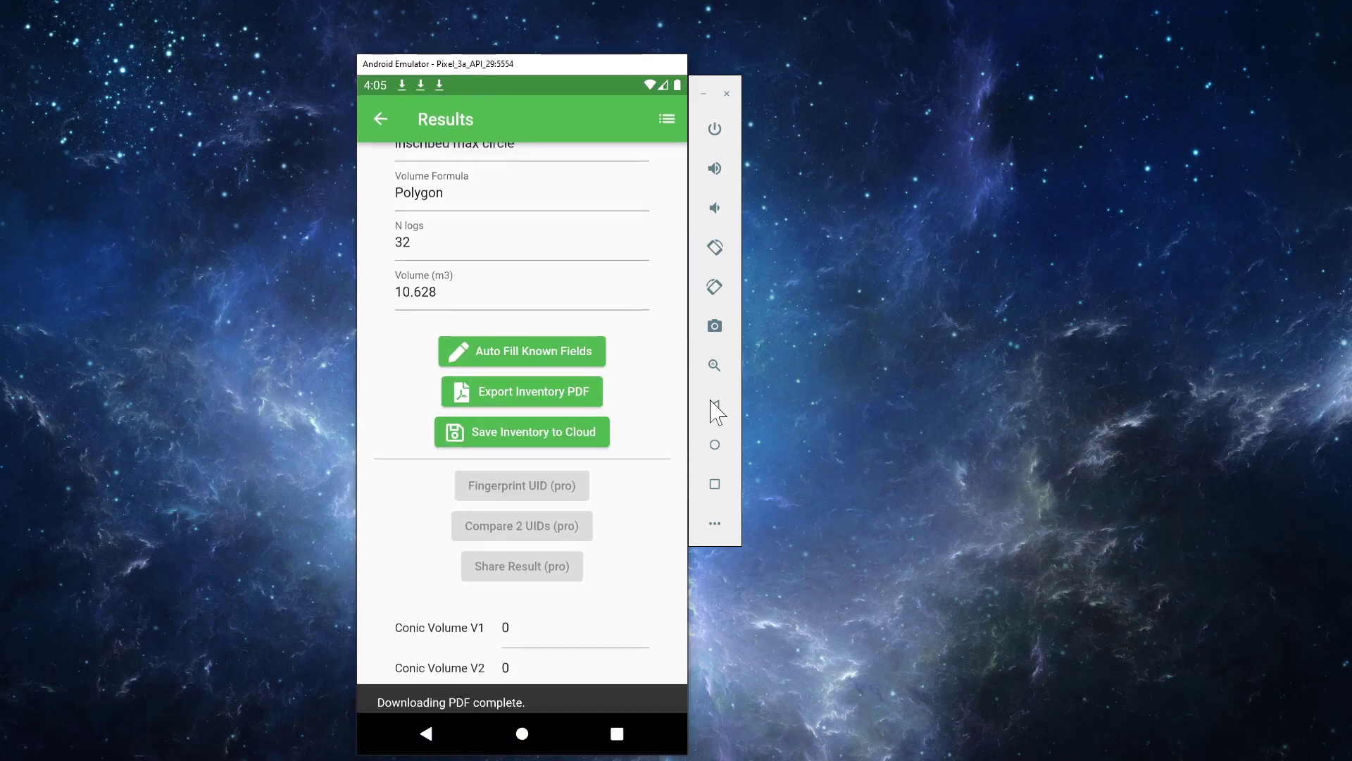
left_click_drag(661, 302, 659, 433)
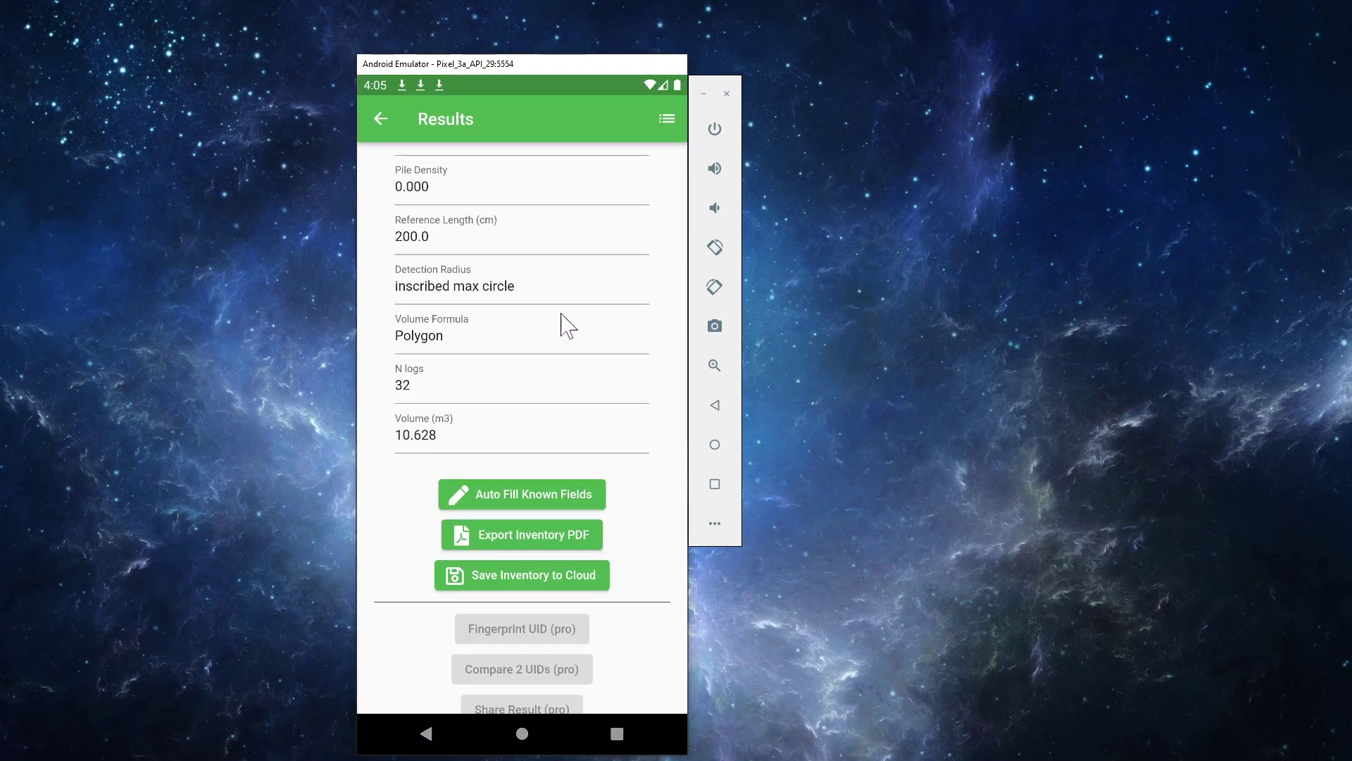
left_click(383, 115)
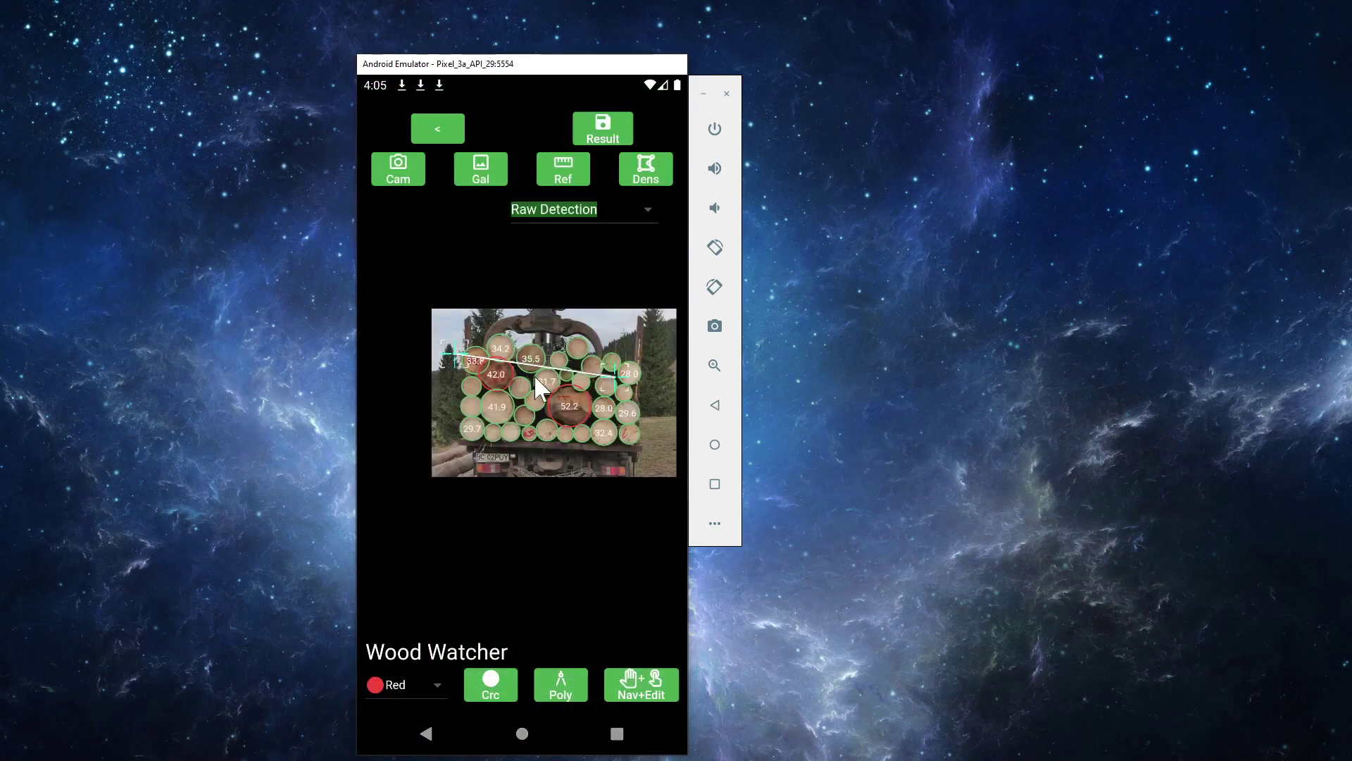
- Mark logs 29.7 and 21.9 in Blue on the zoomed log-pile image
left_click_drag(576, 327, 546, 266)
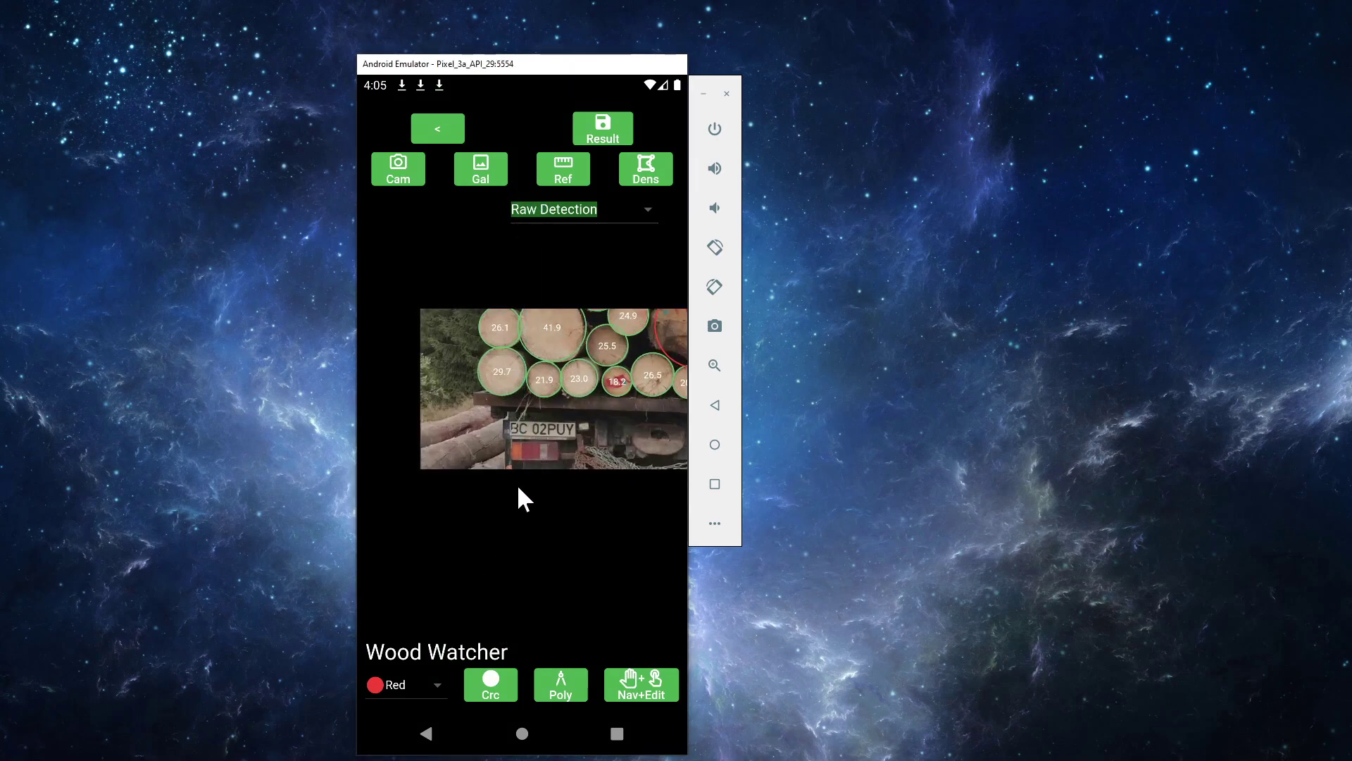
left_click(414, 669)
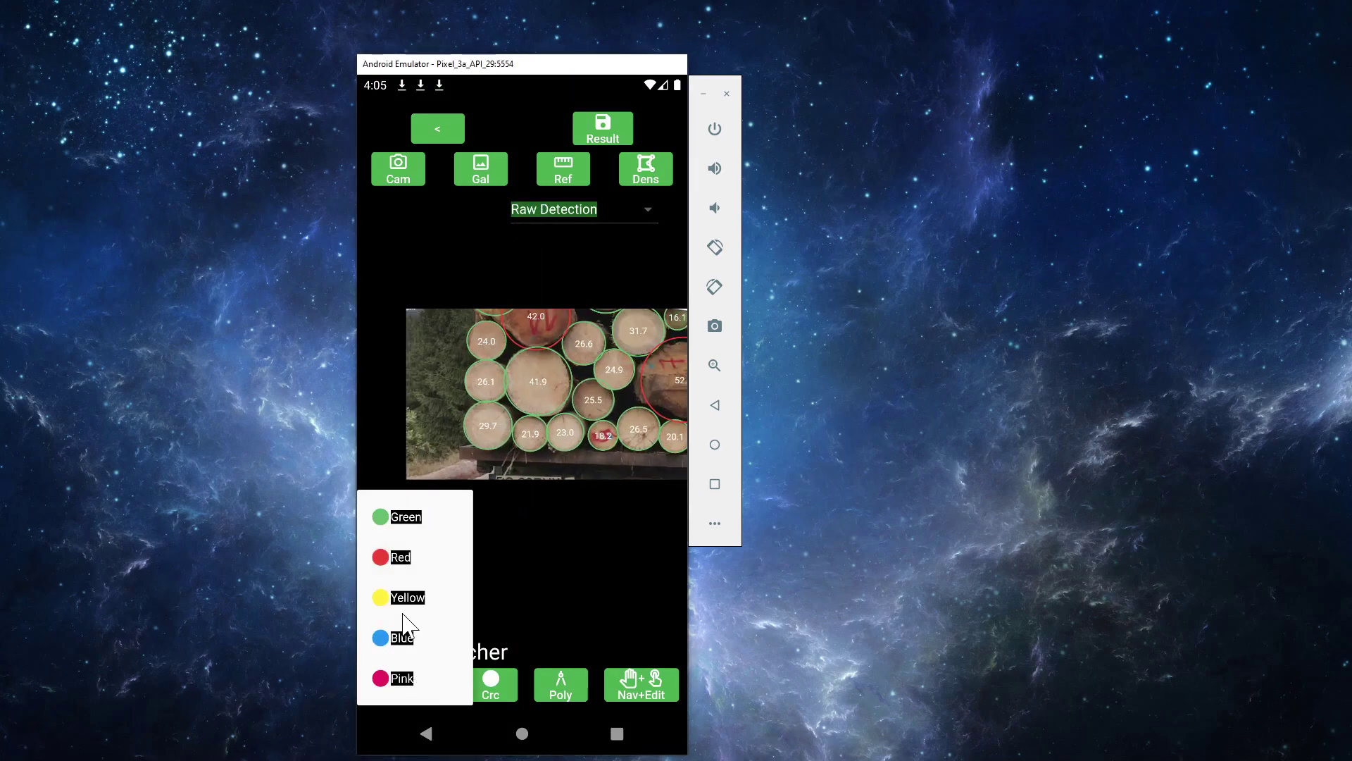
left_click(406, 638)
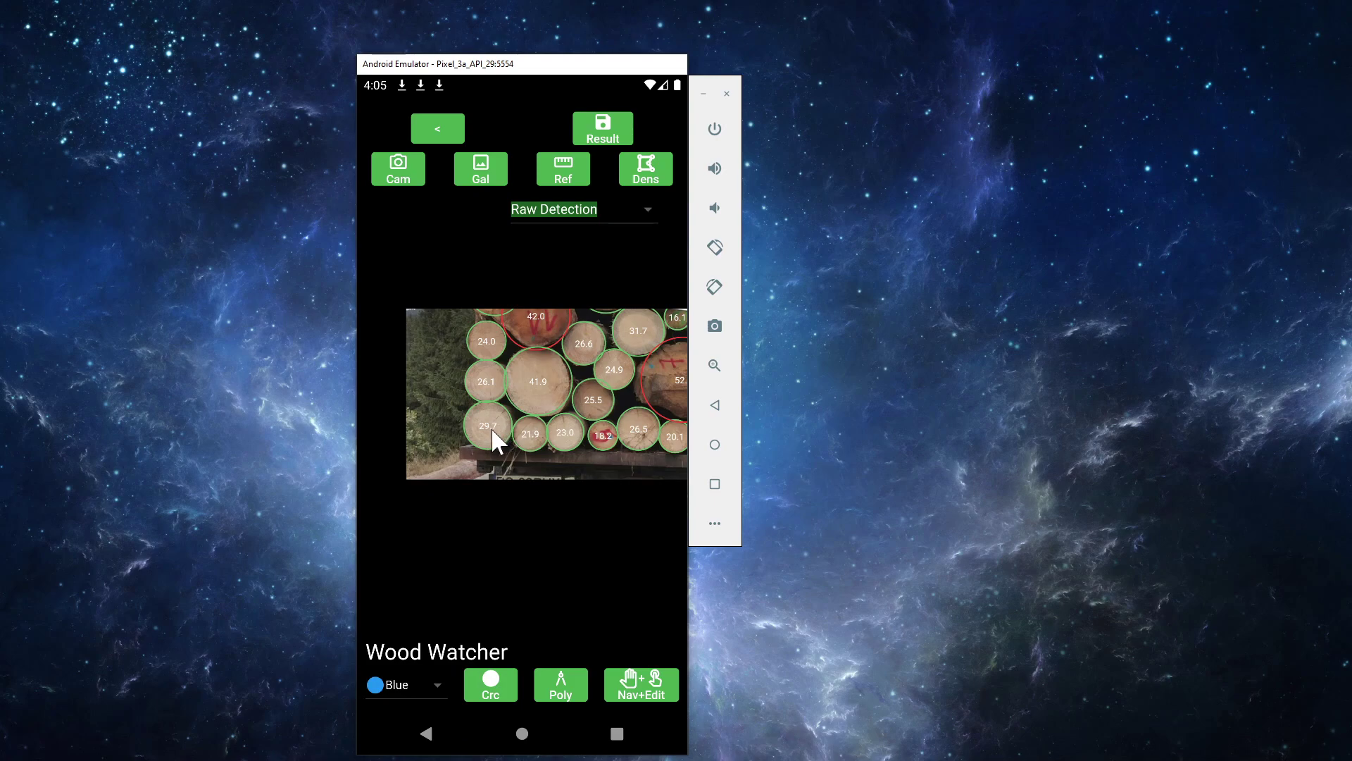
left_click(502, 430)
left_click(515, 476)
left_click_drag(350, 59, 326, 31)
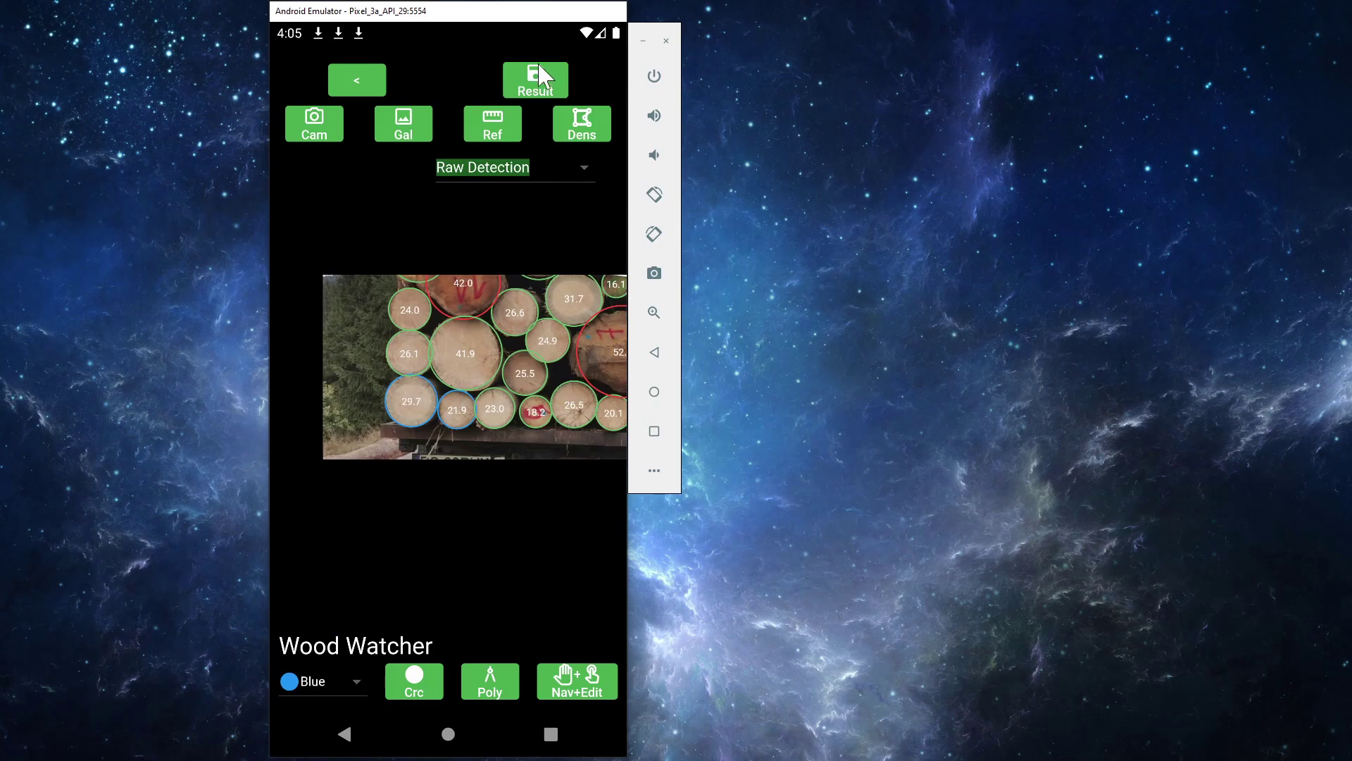
- Set log lengths to Green 500, Blue 0 and Red 600 cm and compute a total volume of 10.0943818 m3
left_click(539, 76)
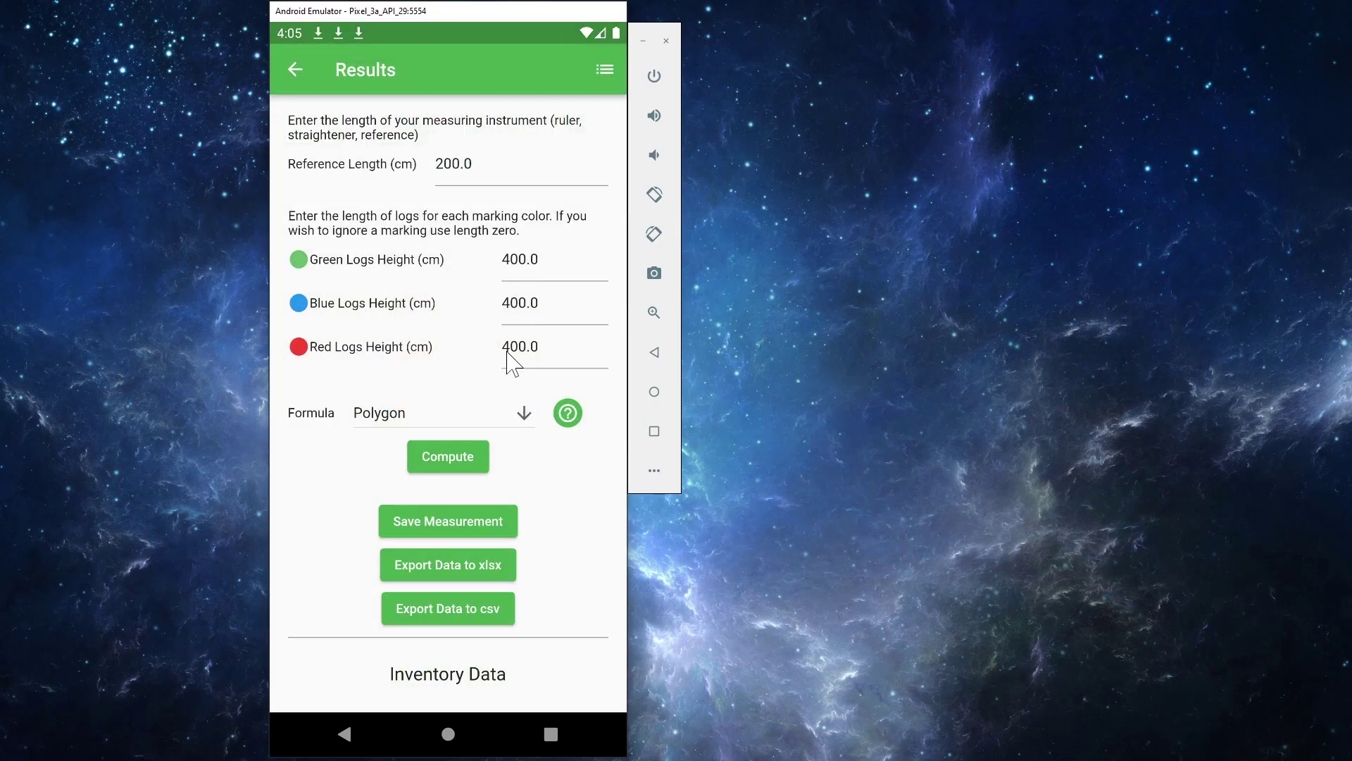
left_click(510, 353)
left_click(510, 263)
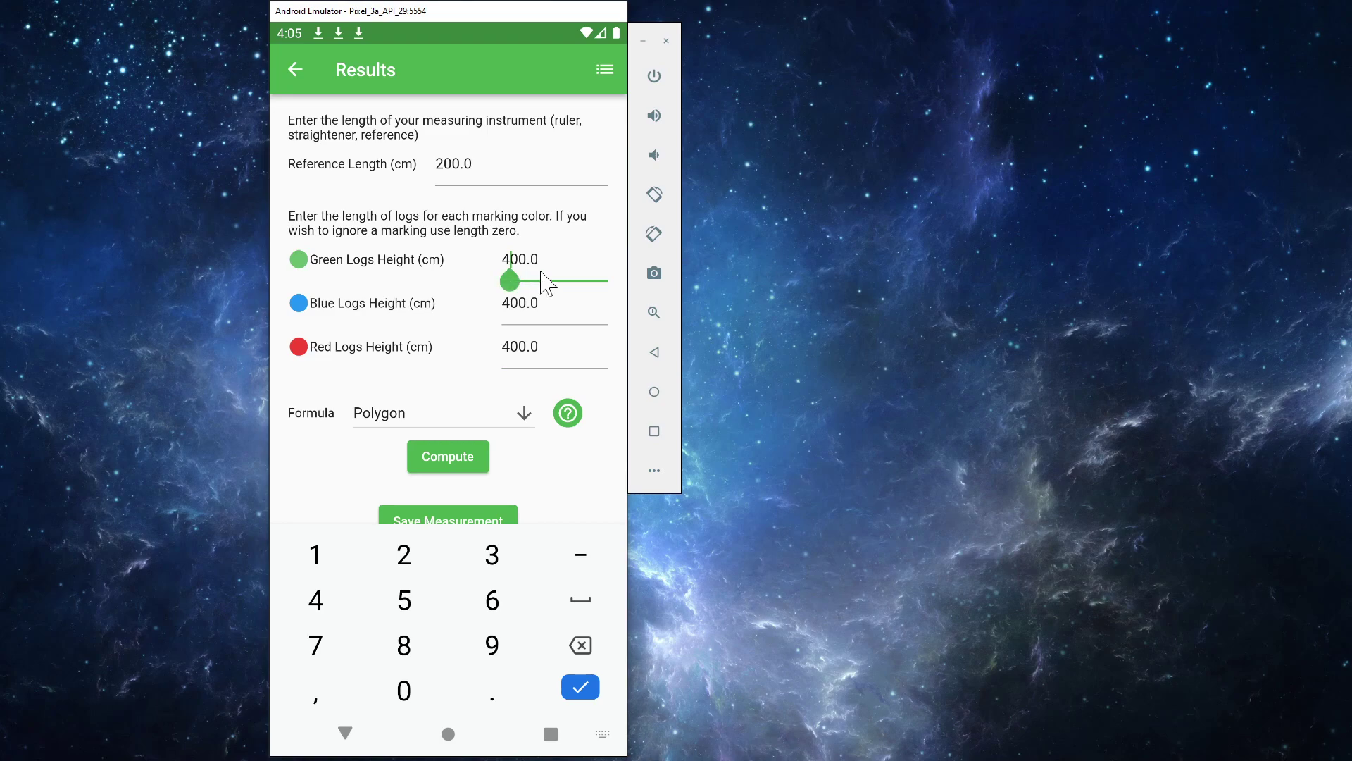
key("BackSpace")
type("5")
left_click(516, 304)
key("BackSpace")
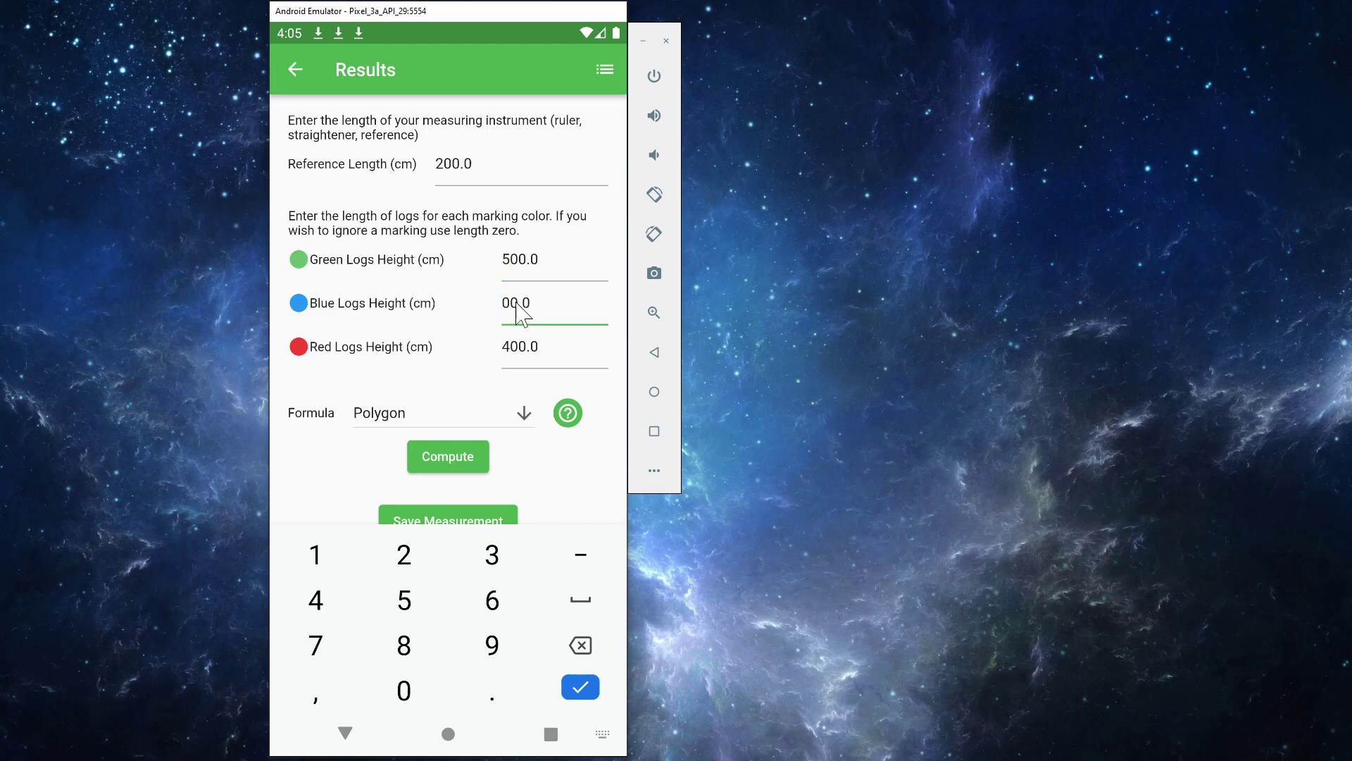
left_click(512, 352)
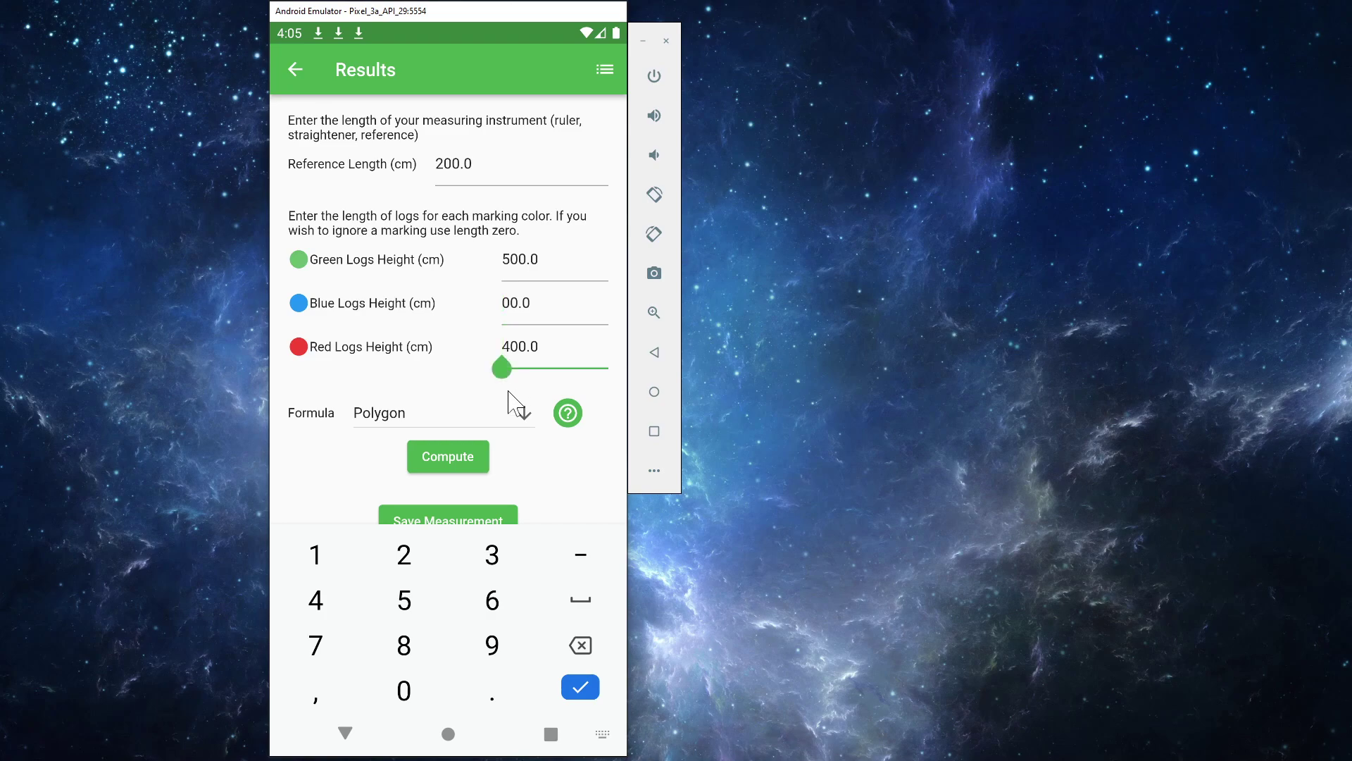
left_click(455, 470)
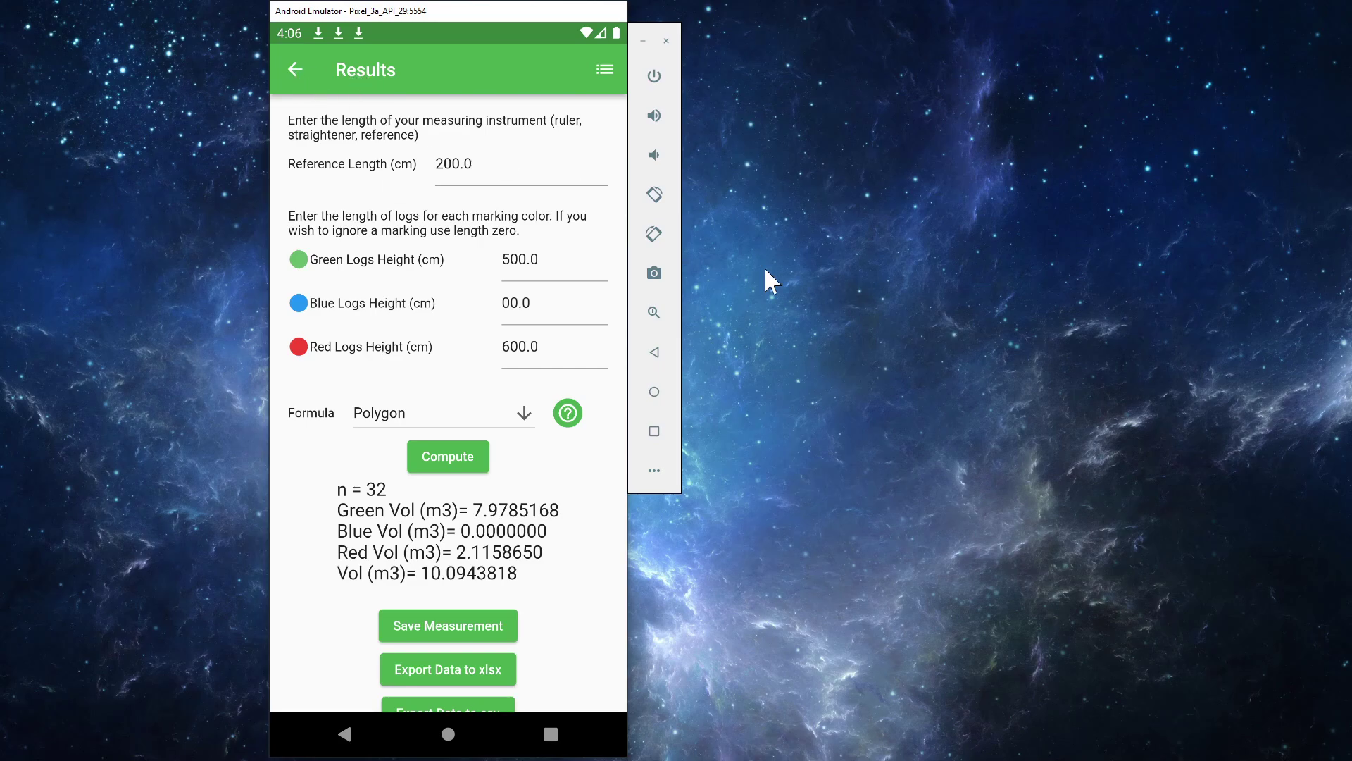
- Rotate the phone to landscape and return to the main view with the marked pile photo
left_click(654, 195)
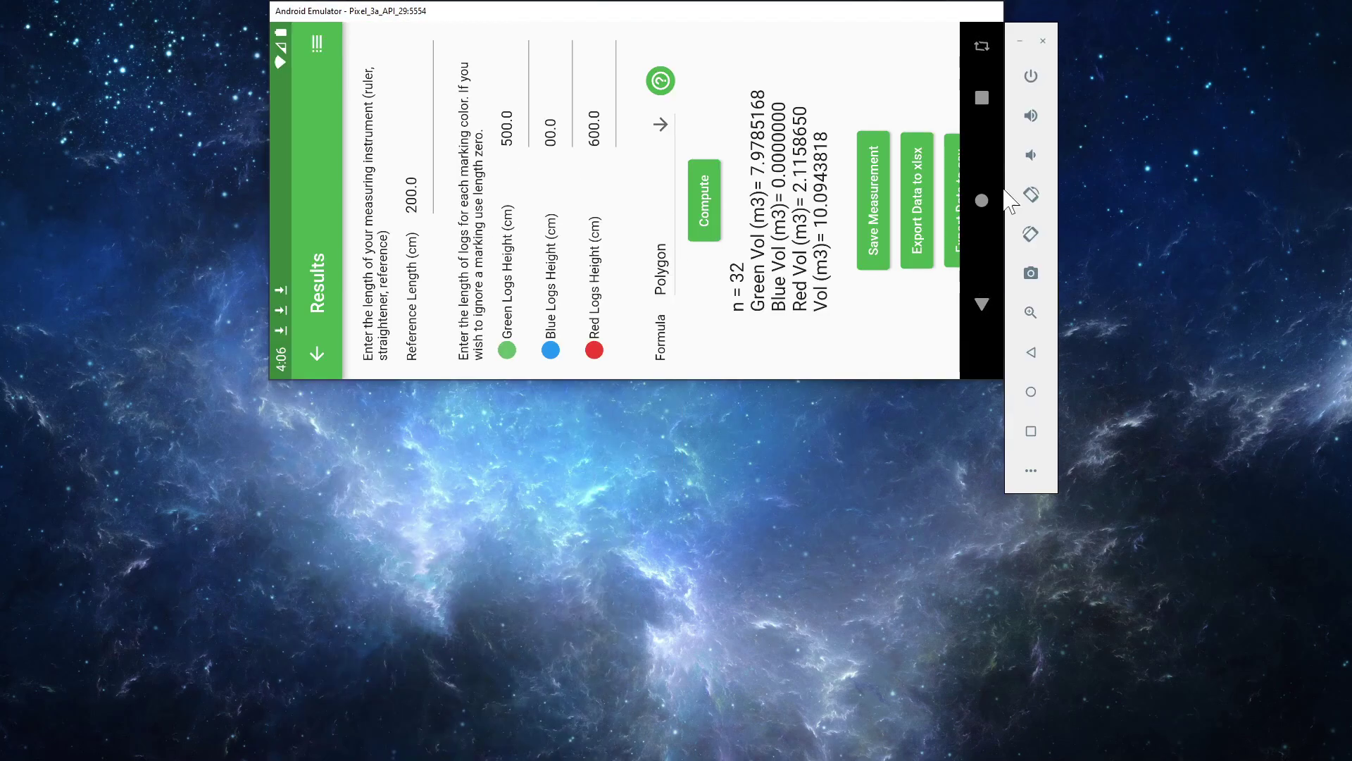
left_click(982, 47)
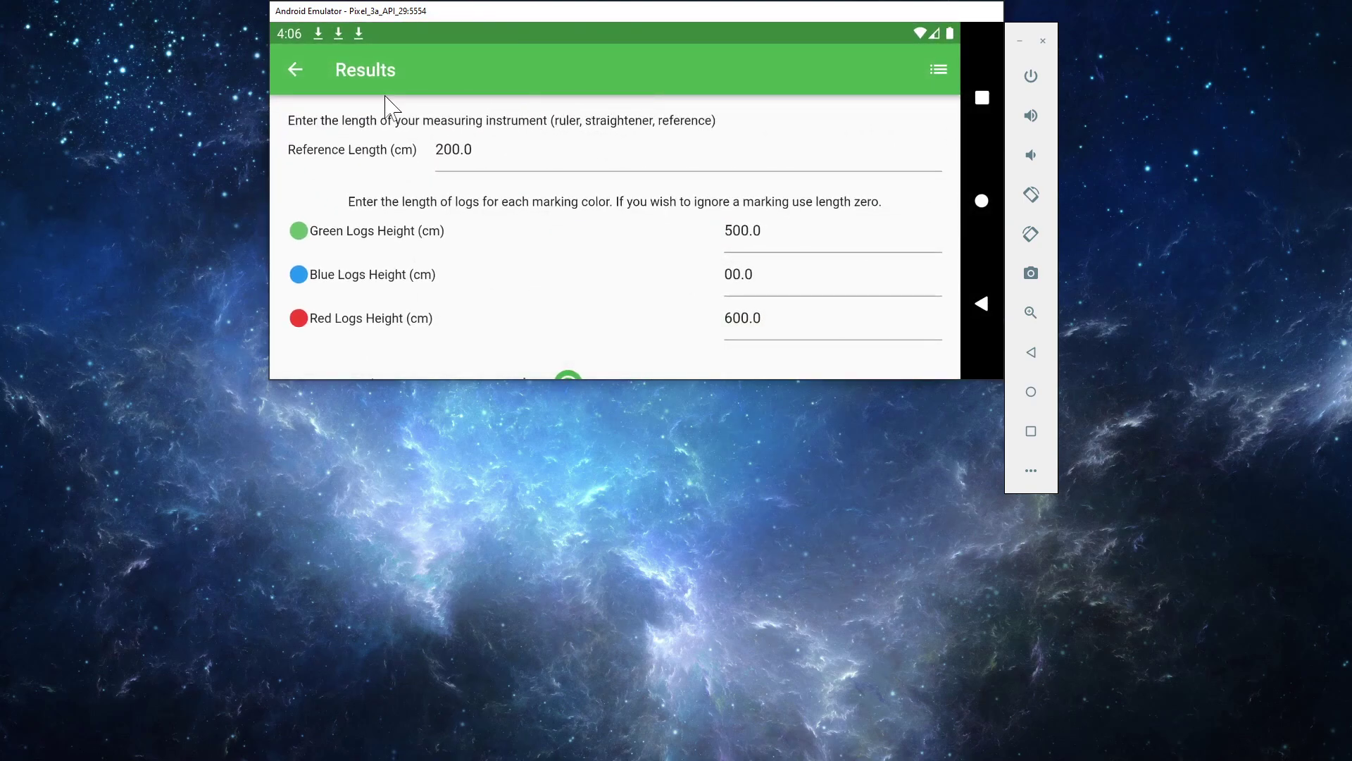
left_click(303, 73)
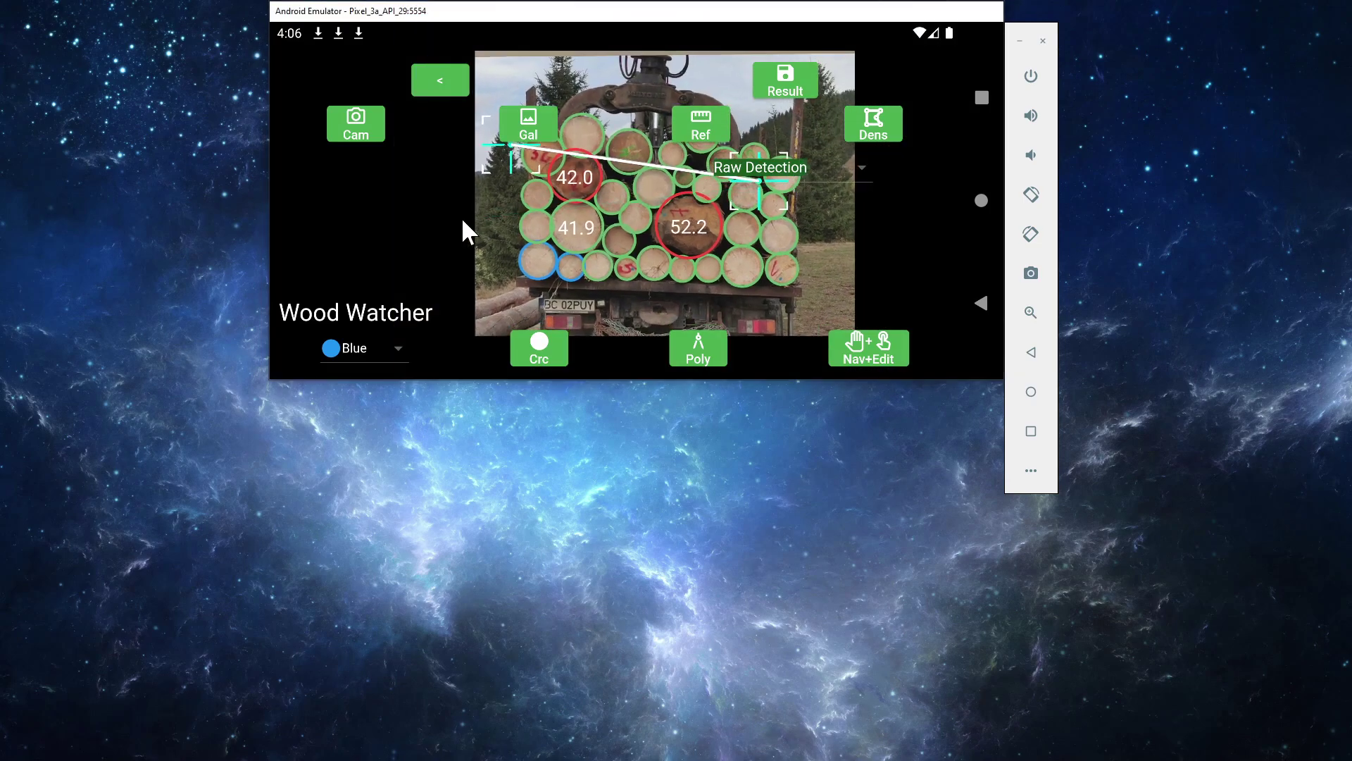
left_click_drag(480, 243, 446, 252)
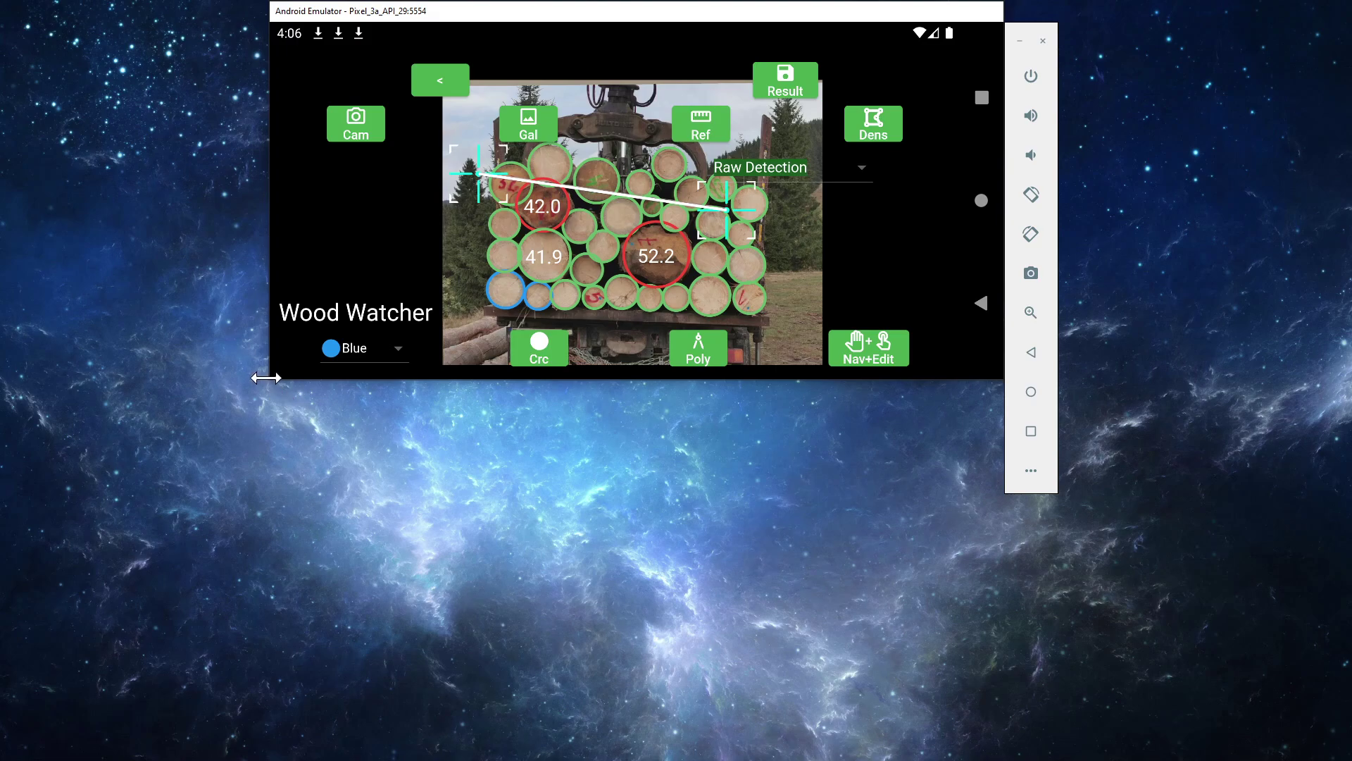
- Enlarge the emulator window and turn on the pile density outline (Dens)
left_click_drag(270, 380, 15, 620)
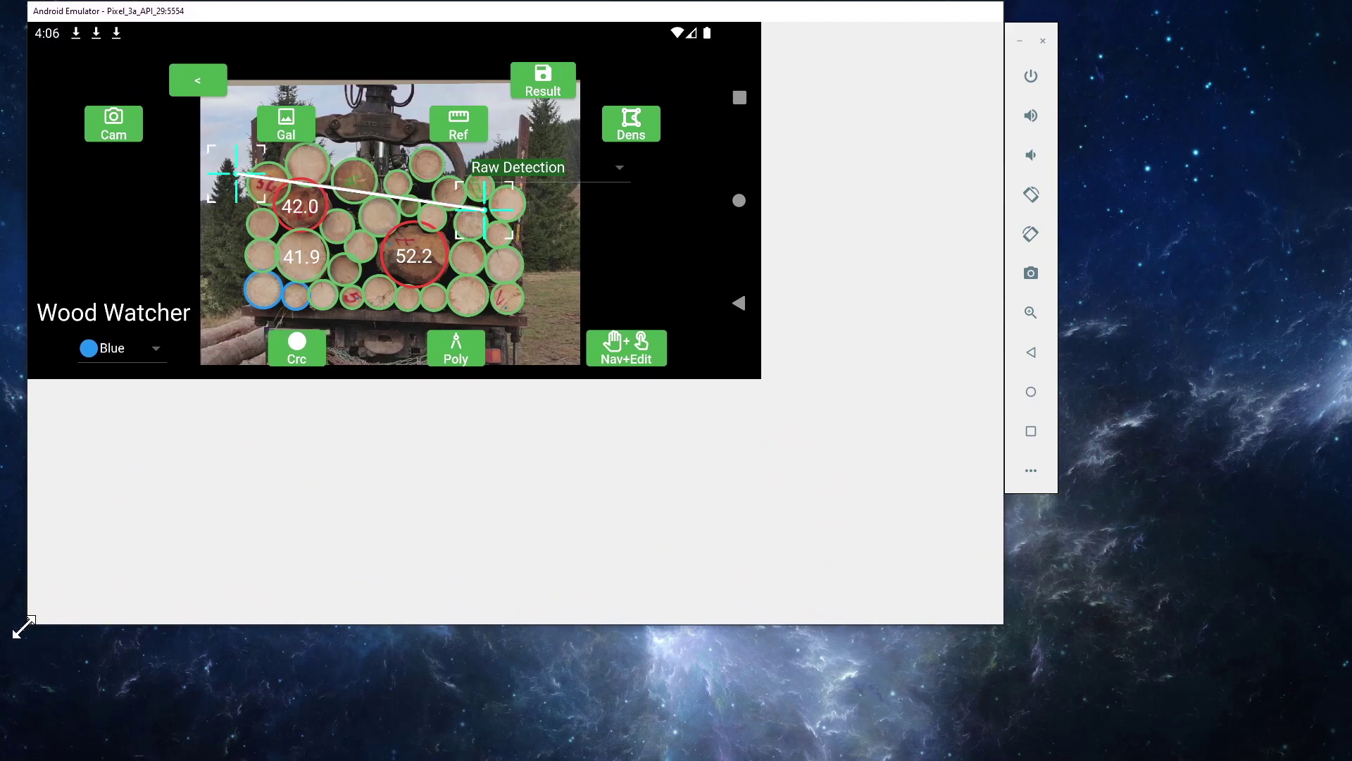
left_click_drag(1003, 500, 1266, 655)
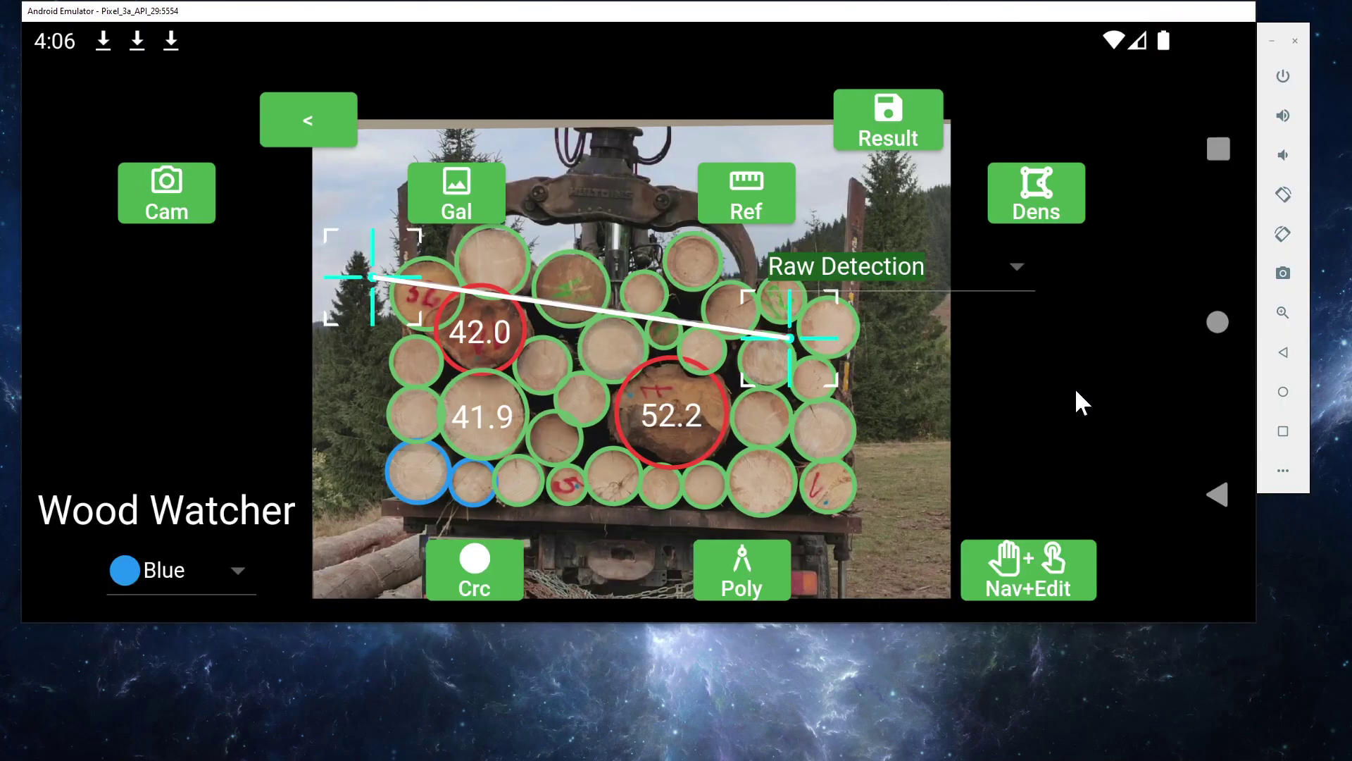
left_click(1034, 209)
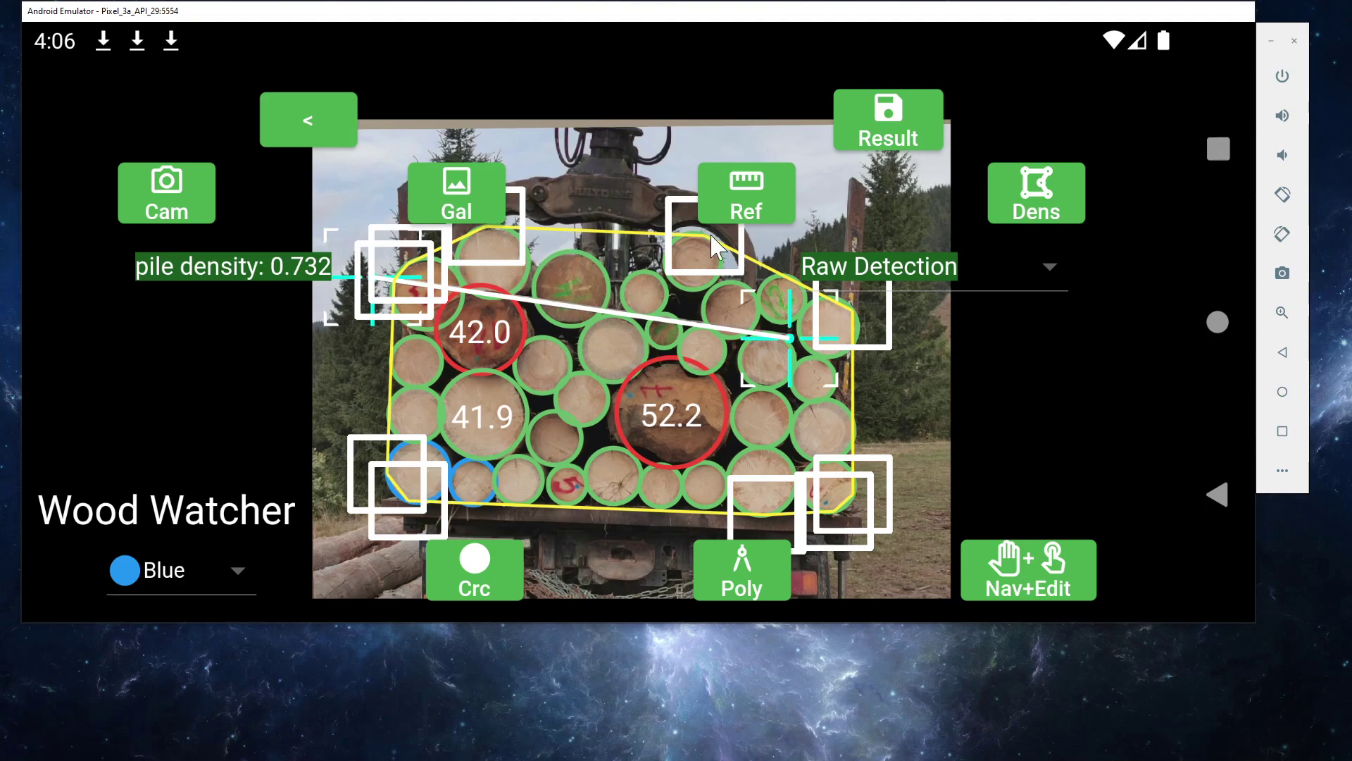
- Fit the outline's vertices around the log pile until pile density reads 0.741
mouse_move(372, 423)
left_mouse_down()
mouse_move(384, 433)
mouse_move(362, 394)
mouse_move(285, 416)
left_mouse_up()
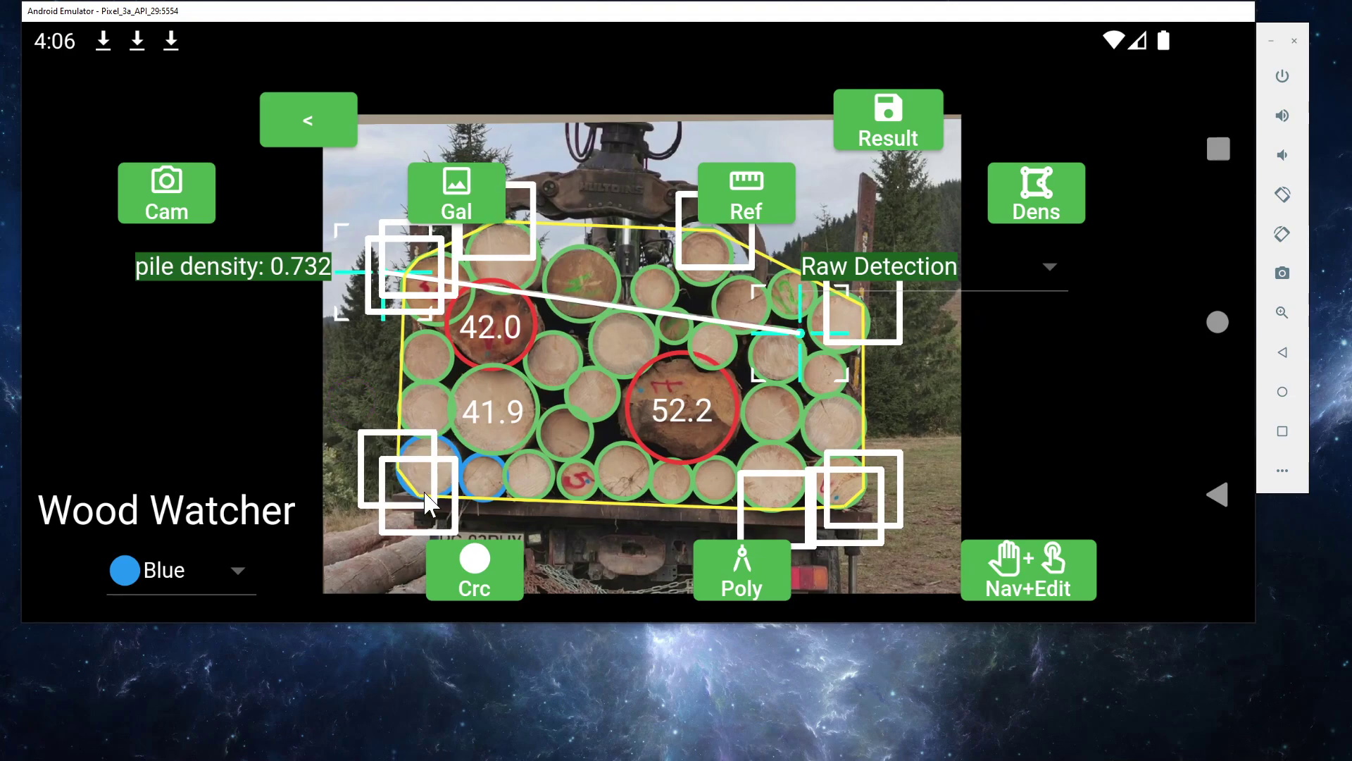
left_click_drag(422, 506, 420, 431)
left_click_drag(412, 481, 386, 546)
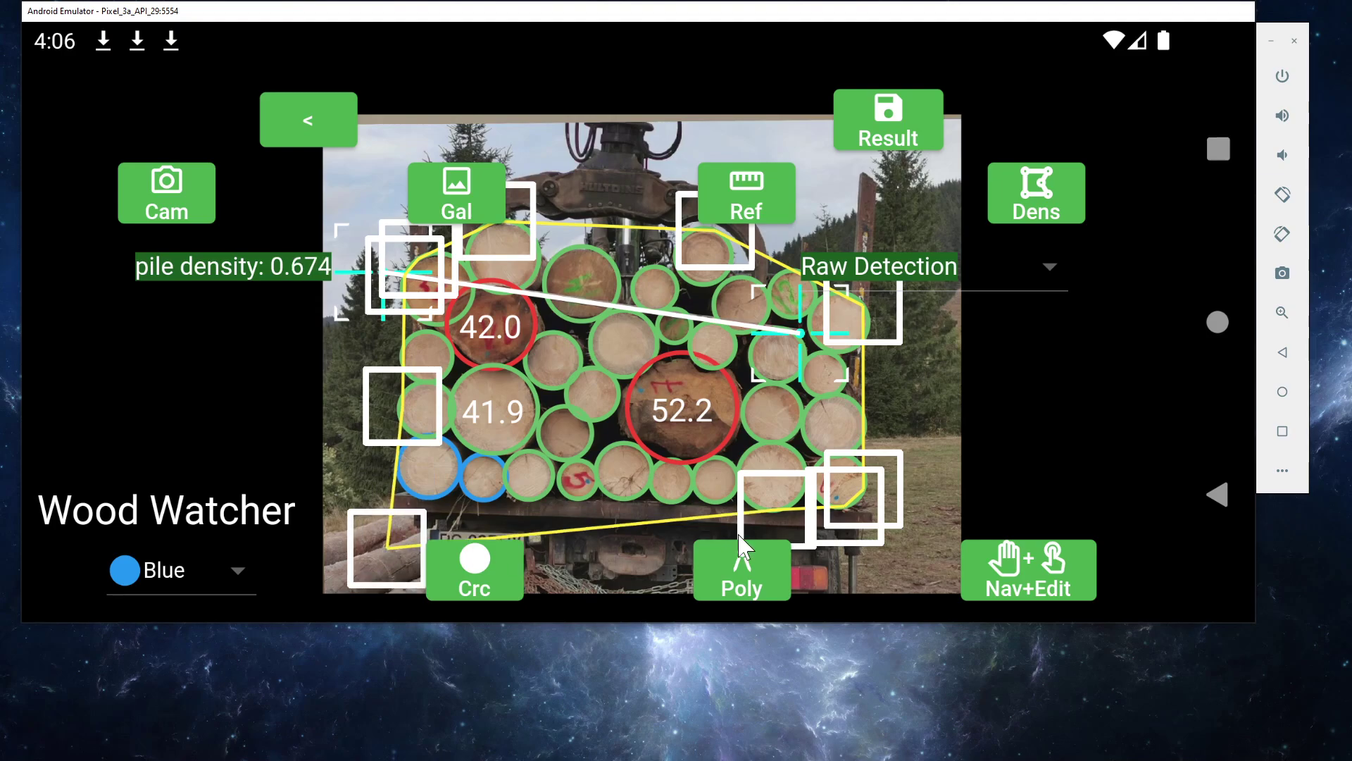
left_click_drag(803, 529, 881, 564)
left_click_drag(888, 484, 927, 497)
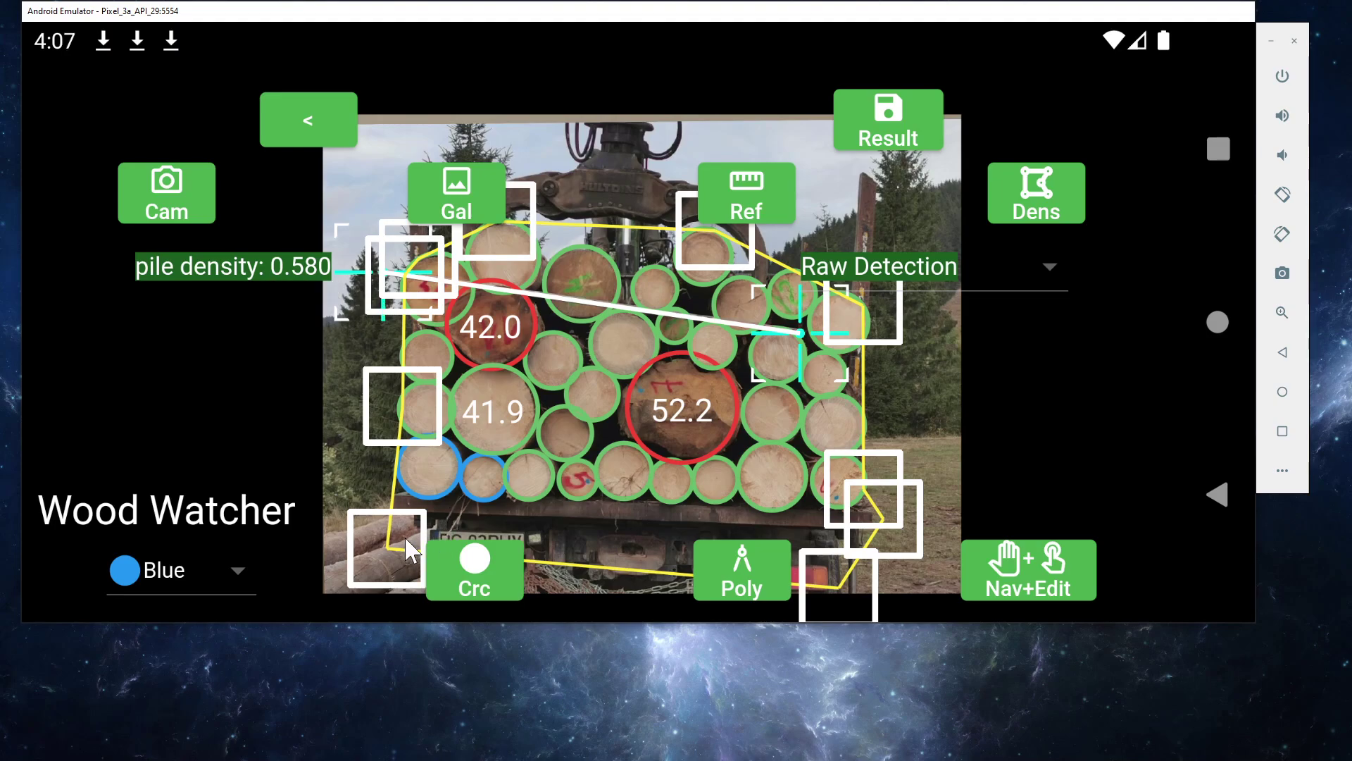
left_click_drag(409, 548, 418, 490)
left_click_drag(838, 585, 702, 481)
left_click_drag(867, 543, 777, 518)
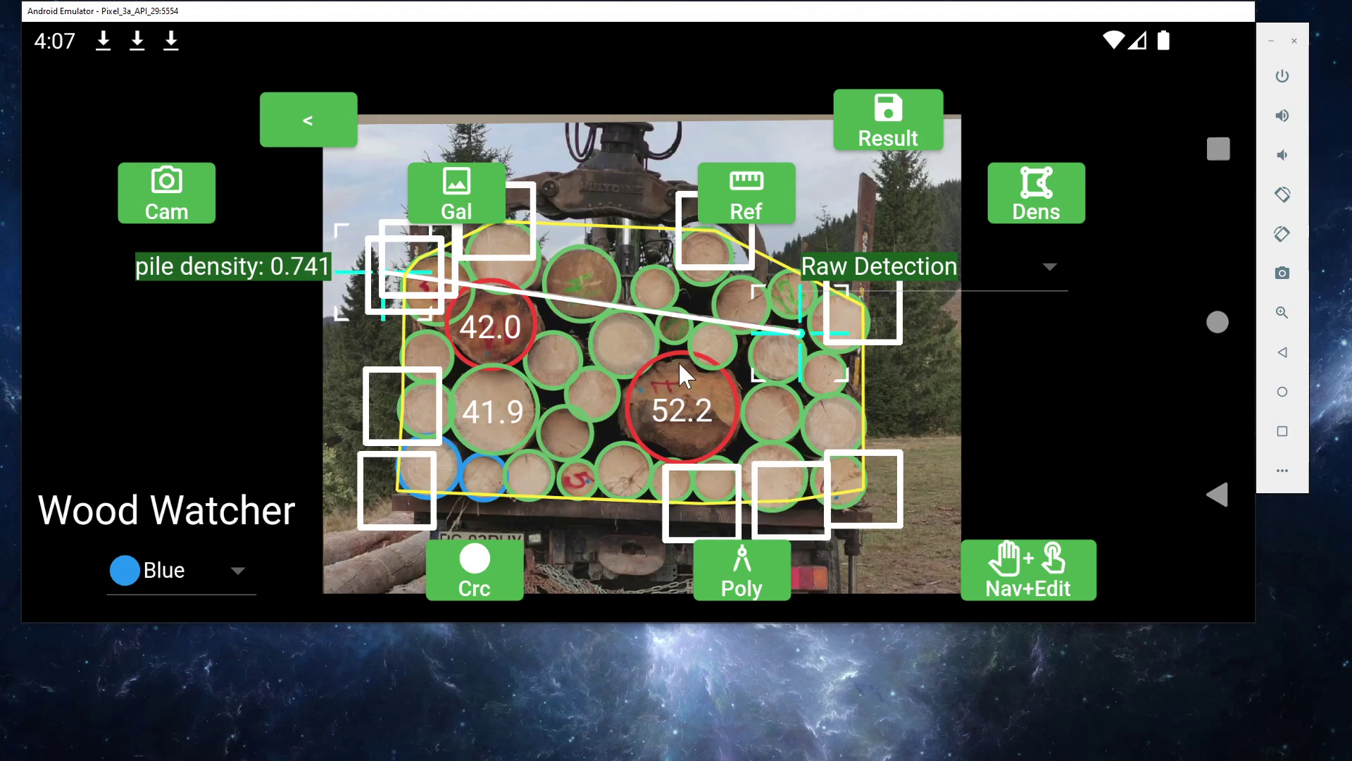
left_click_drag(336, 340, 337, 377)
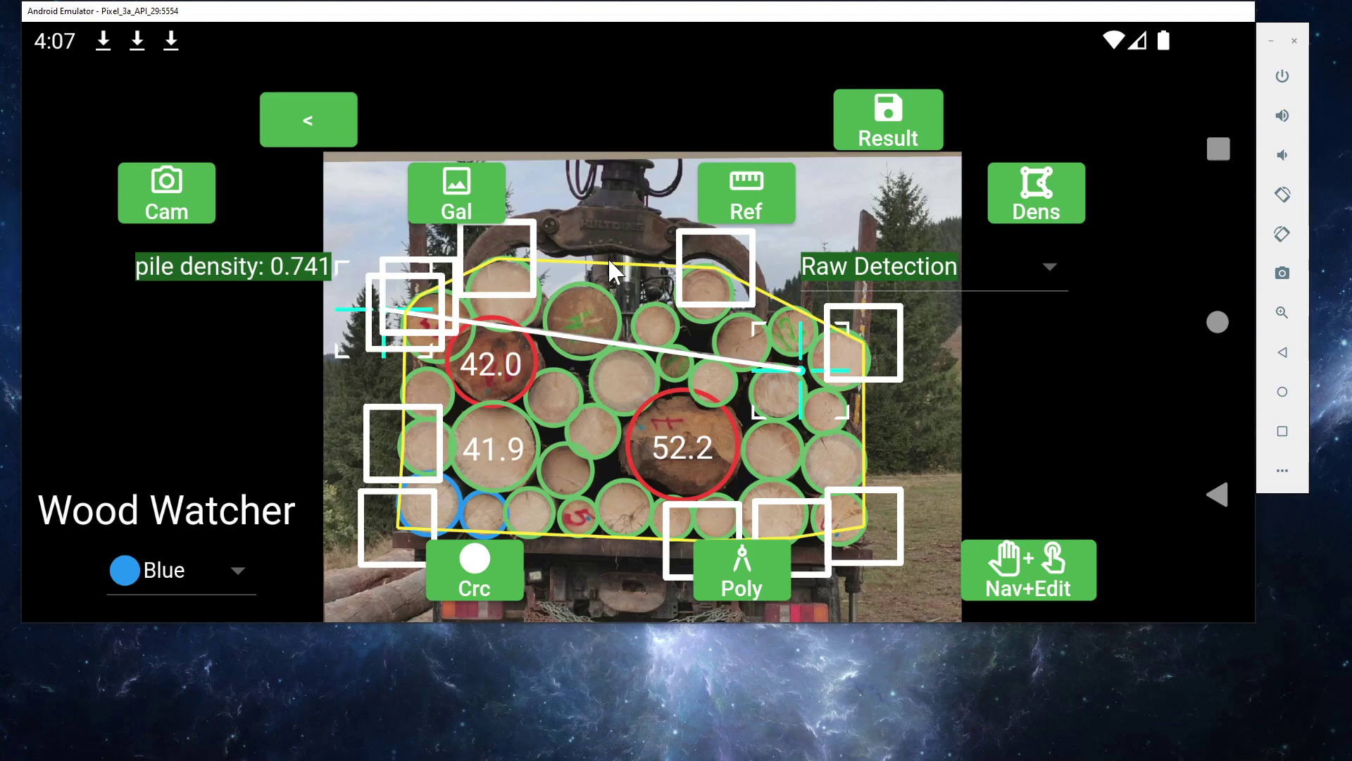
left_click(886, 134)
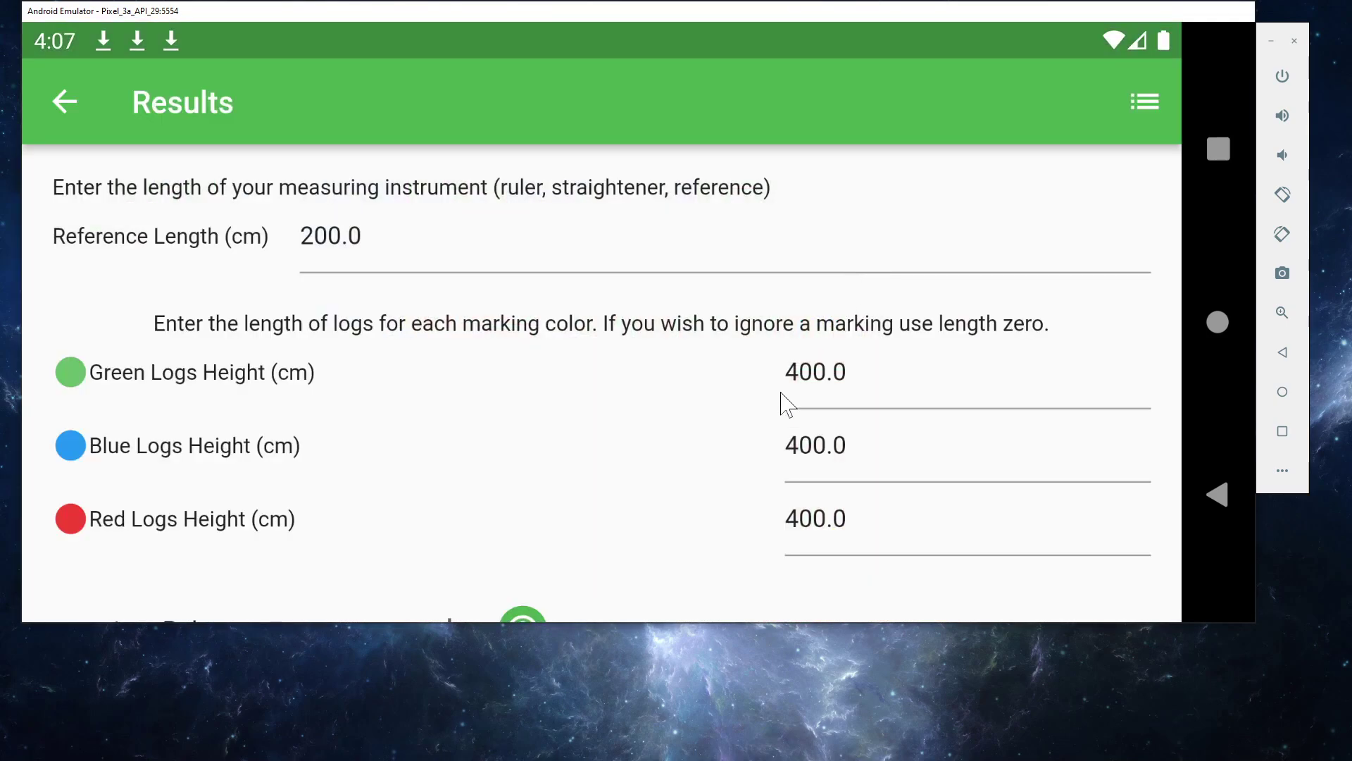
left_click_drag(667, 484, 669, 247)
left_click_drag(800, 459, 776, 265)
left_click_drag(905, 474, 850, 185)
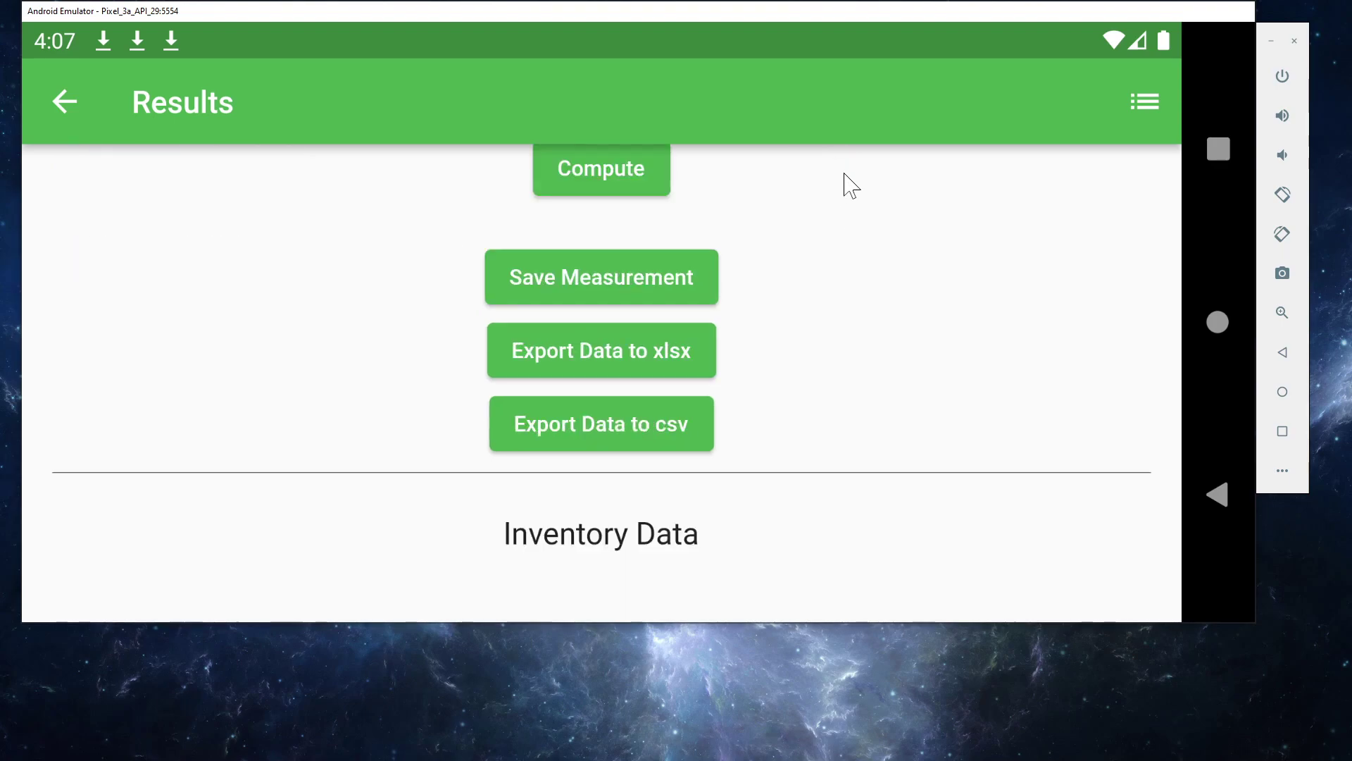
scroll(915, 226, "down", 10)
scroll(881, 366, "up", 3)
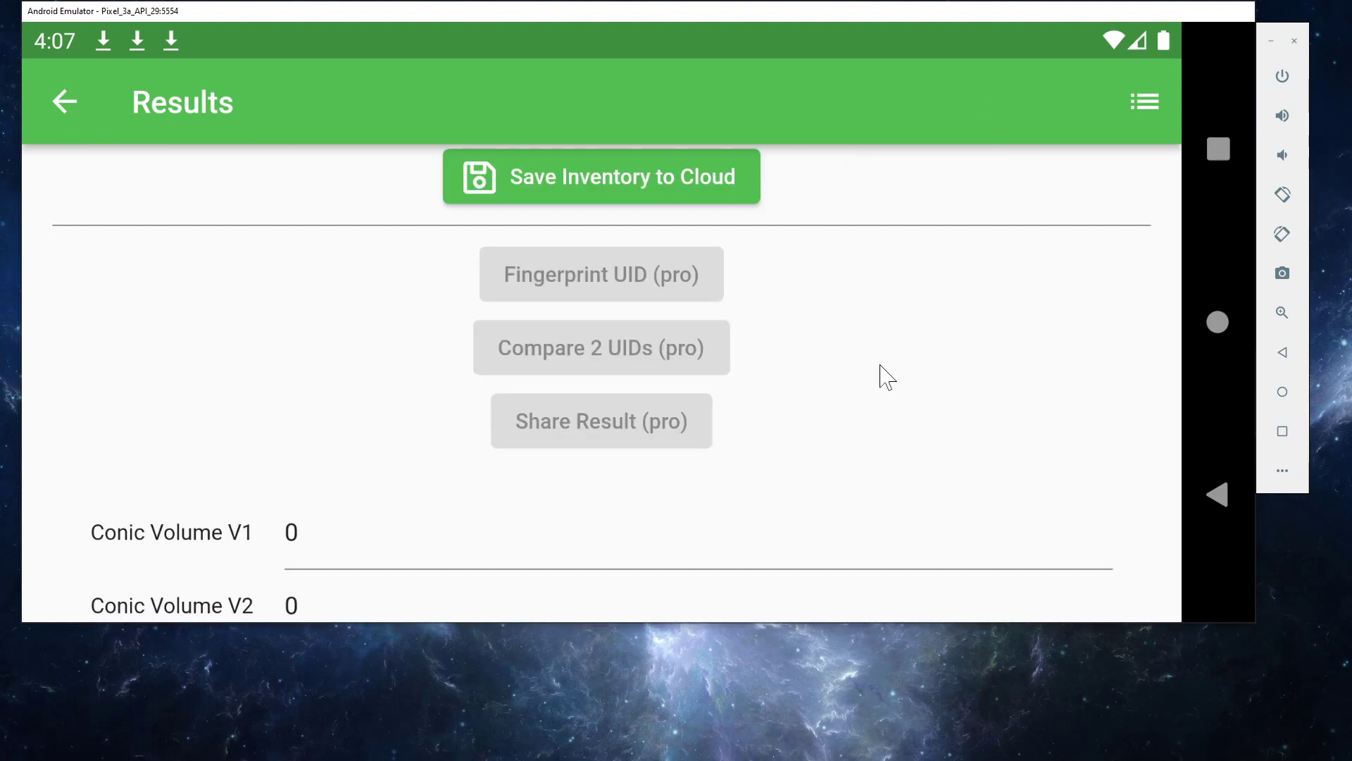
scroll(912, 507, "up", 3)
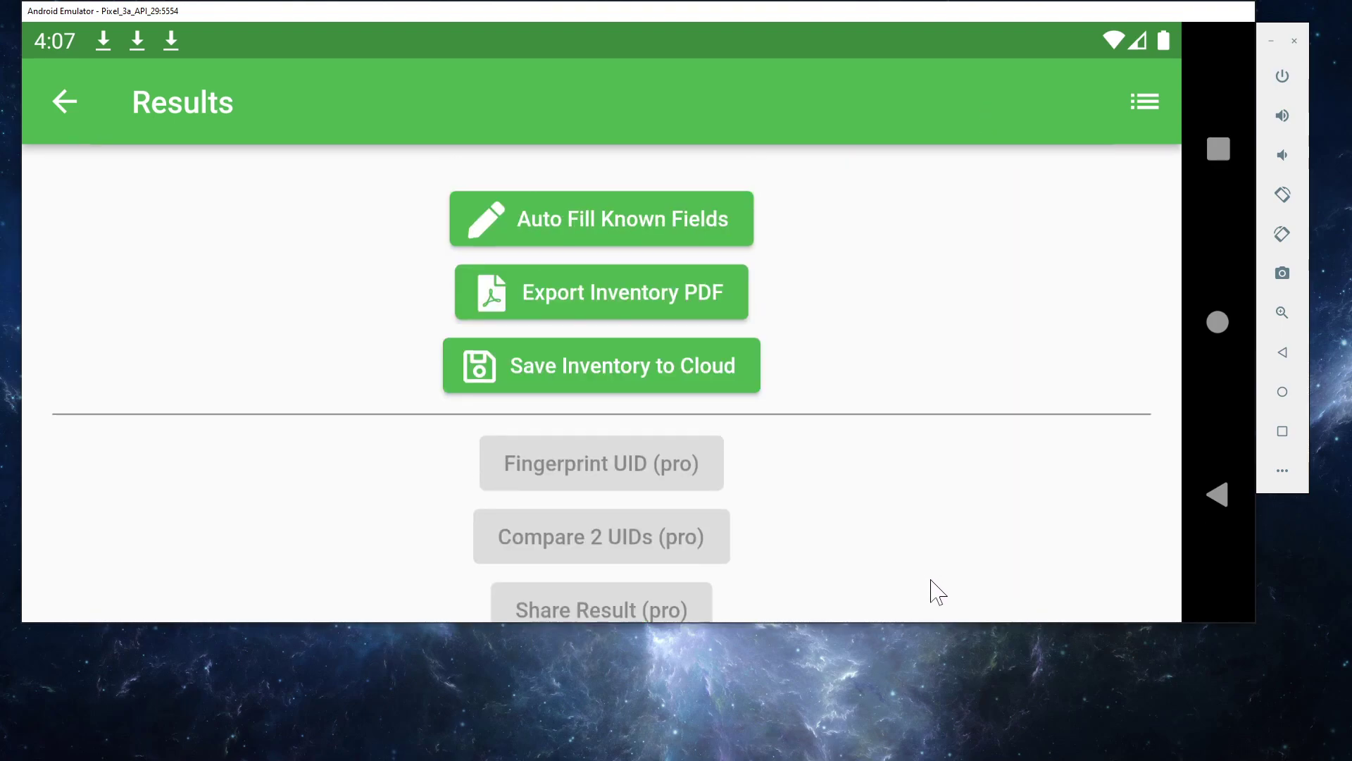
left_click(623, 238)
left_click_drag(924, 242, 942, 525)
left_click_drag(779, 350, 821, 632)
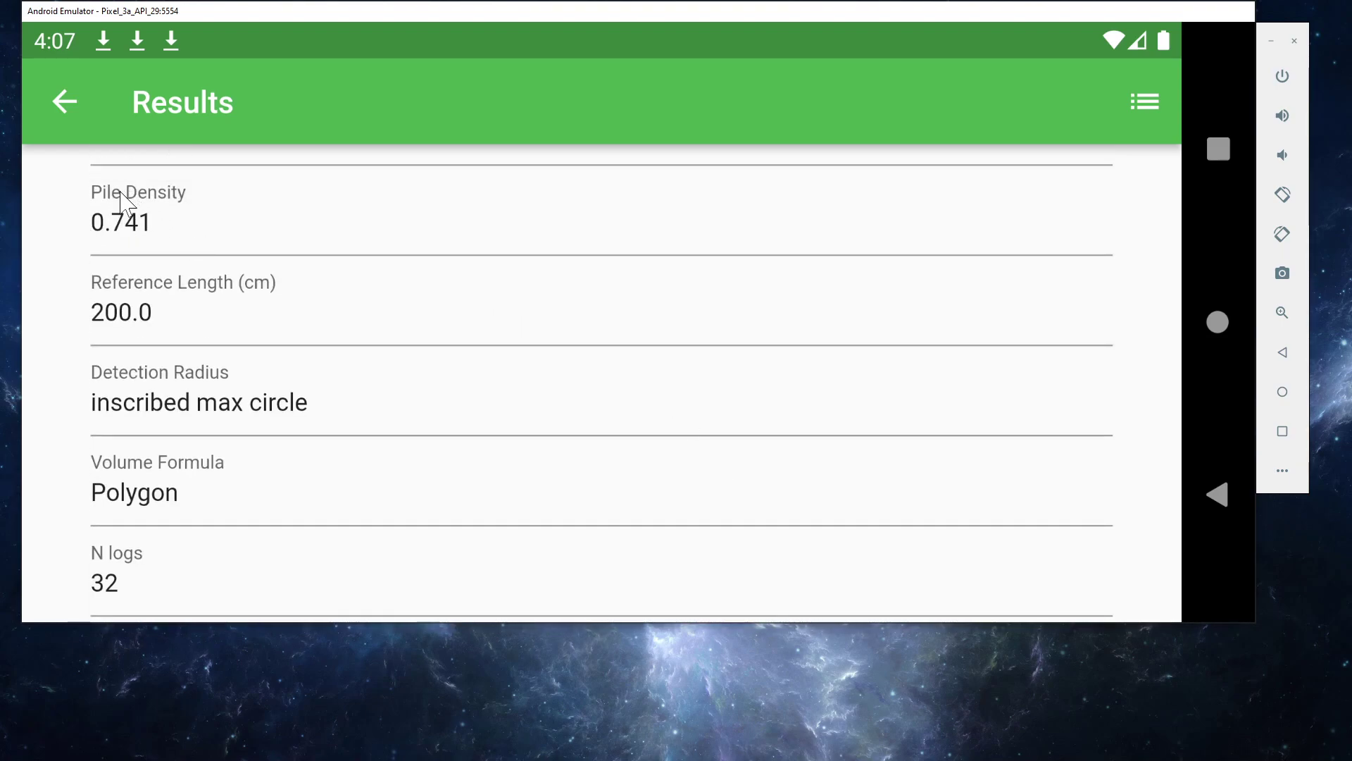
left_click_drag(202, 251, 220, 357)
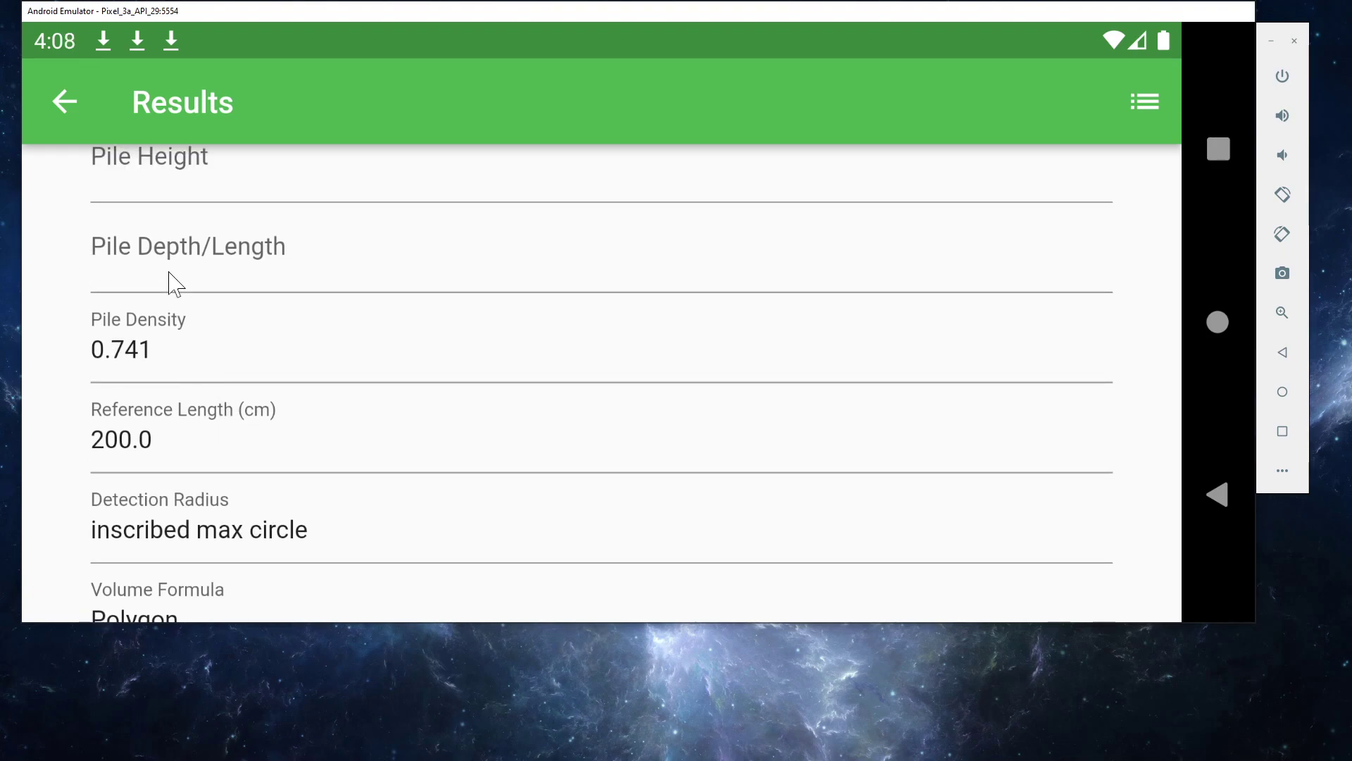
left_click_drag(172, 281, 199, 362)
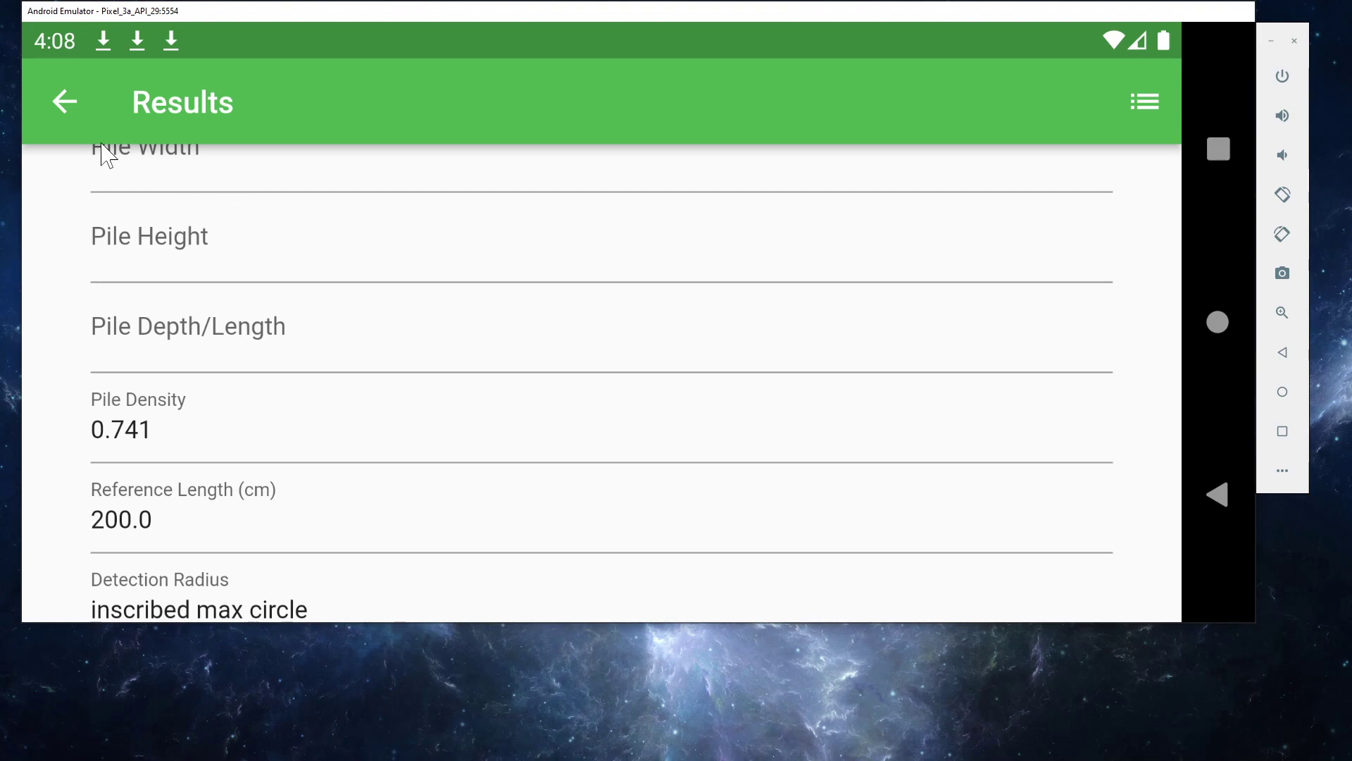
- Return to the detection view, hide the density outline and circles, and show log shapes (Poly)
left_click(65, 102)
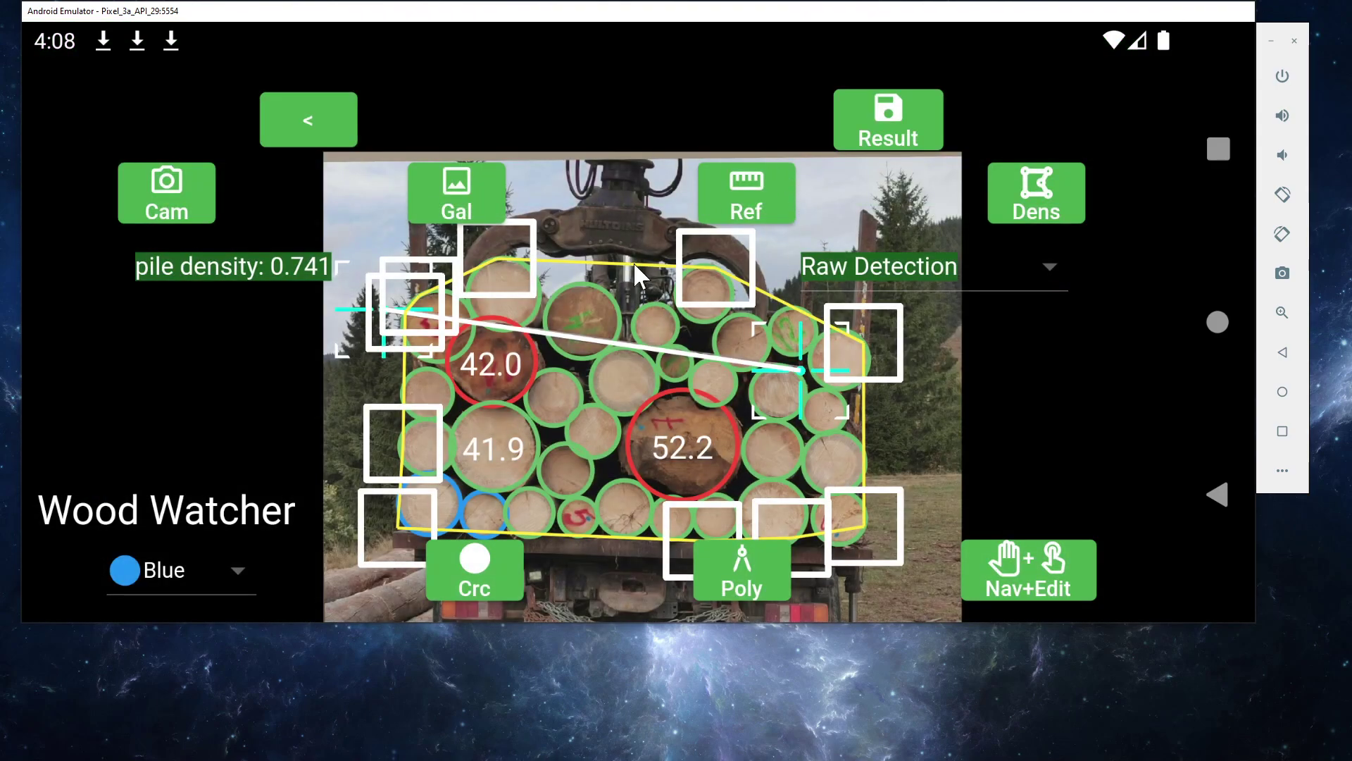
left_click(1036, 204)
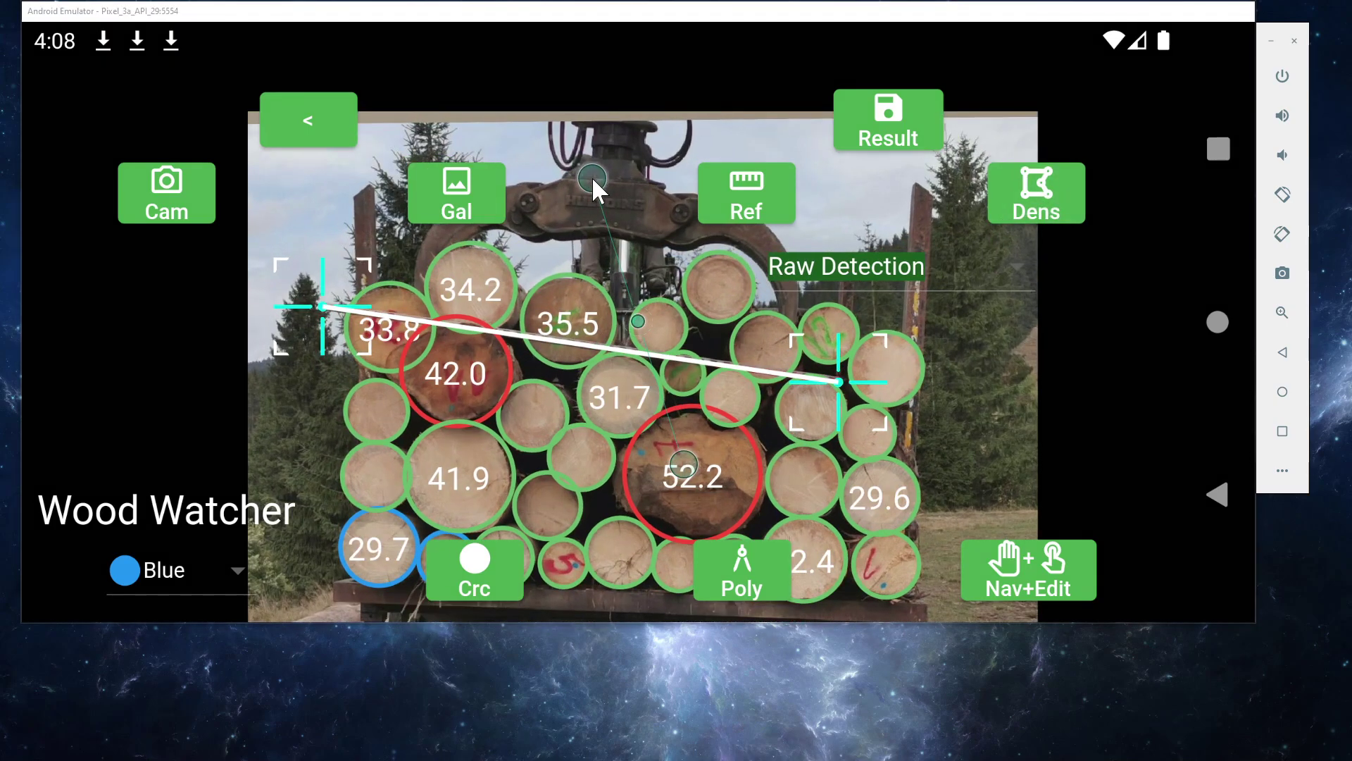
left_click(506, 563)
left_click_drag(627, 288, 611, 244)
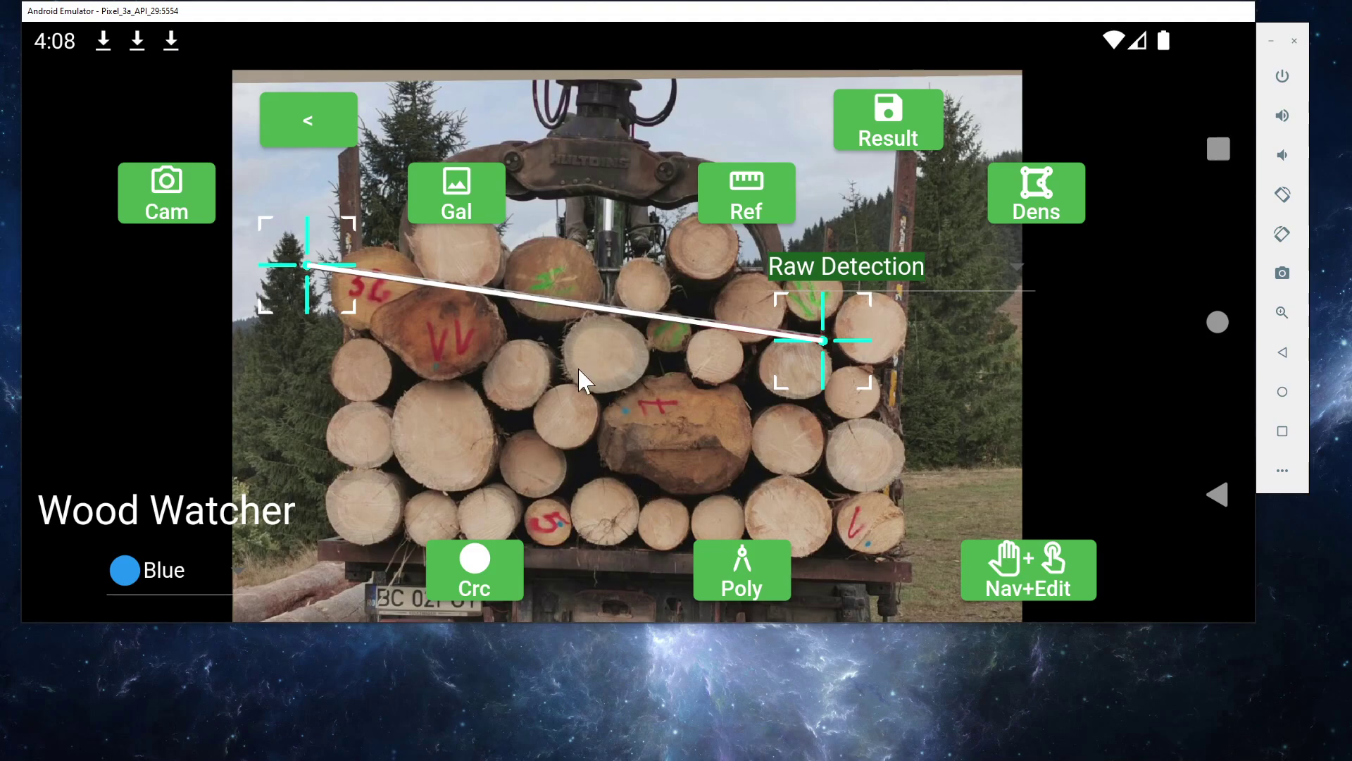
left_click(745, 586)
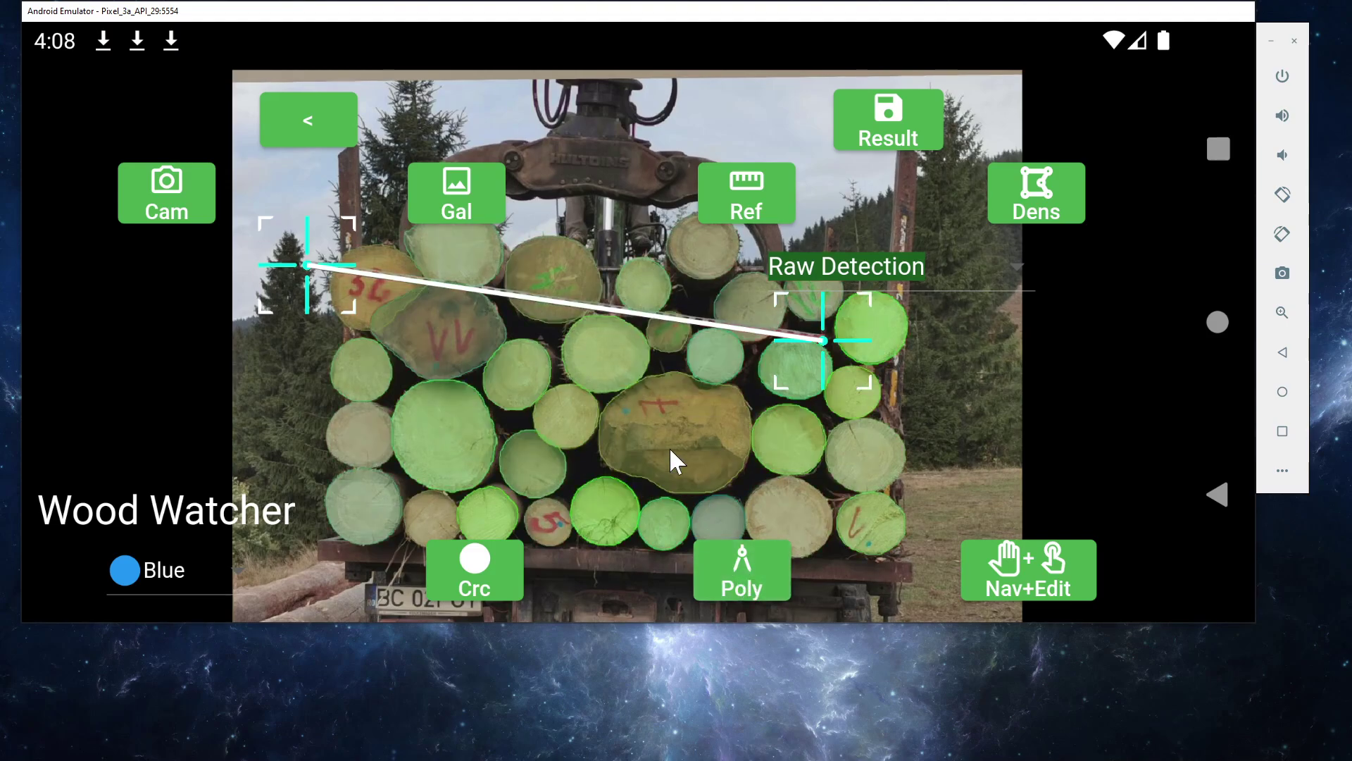
- Frame the reference line across the pile and show circle diameters on every log
scroll(595, 151, "up", 3)
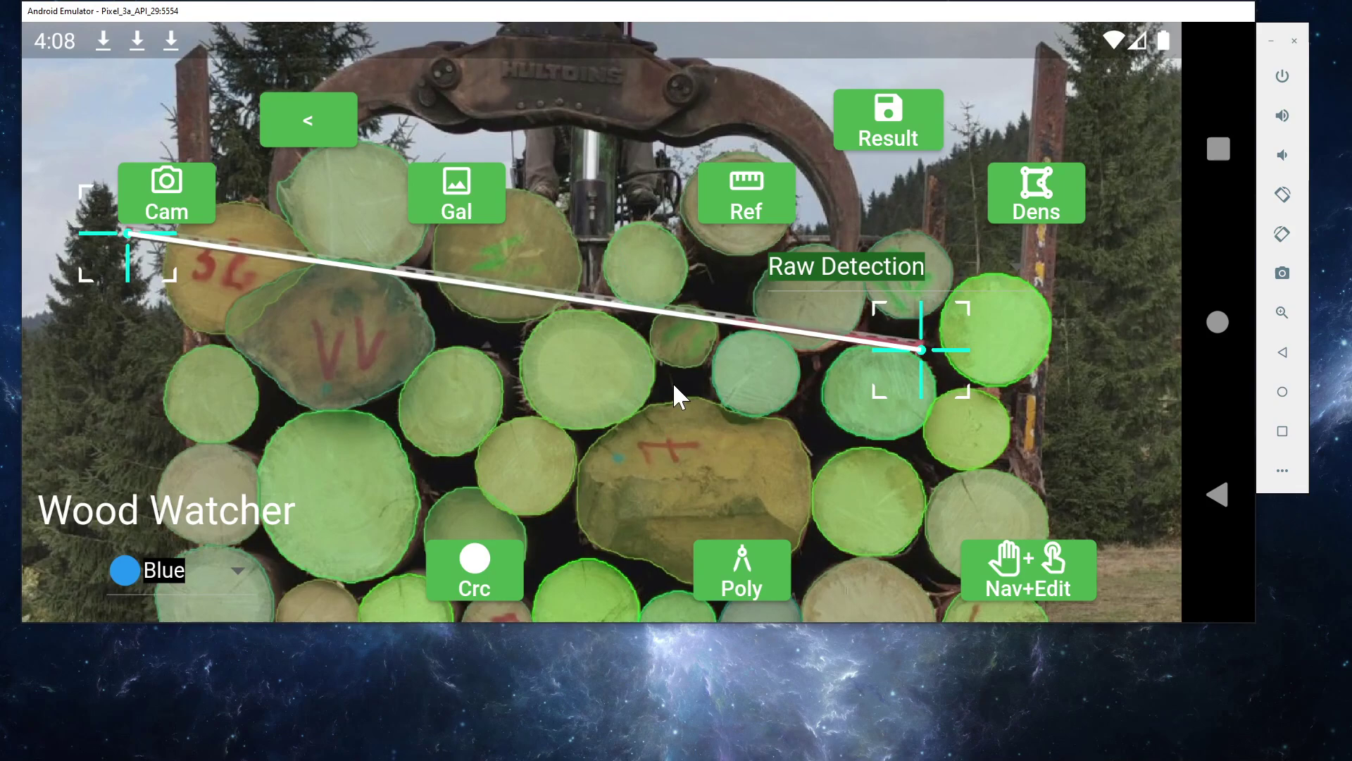
left_click_drag(676, 392, 681, 302)
left_click_drag(739, 375, 539, 271)
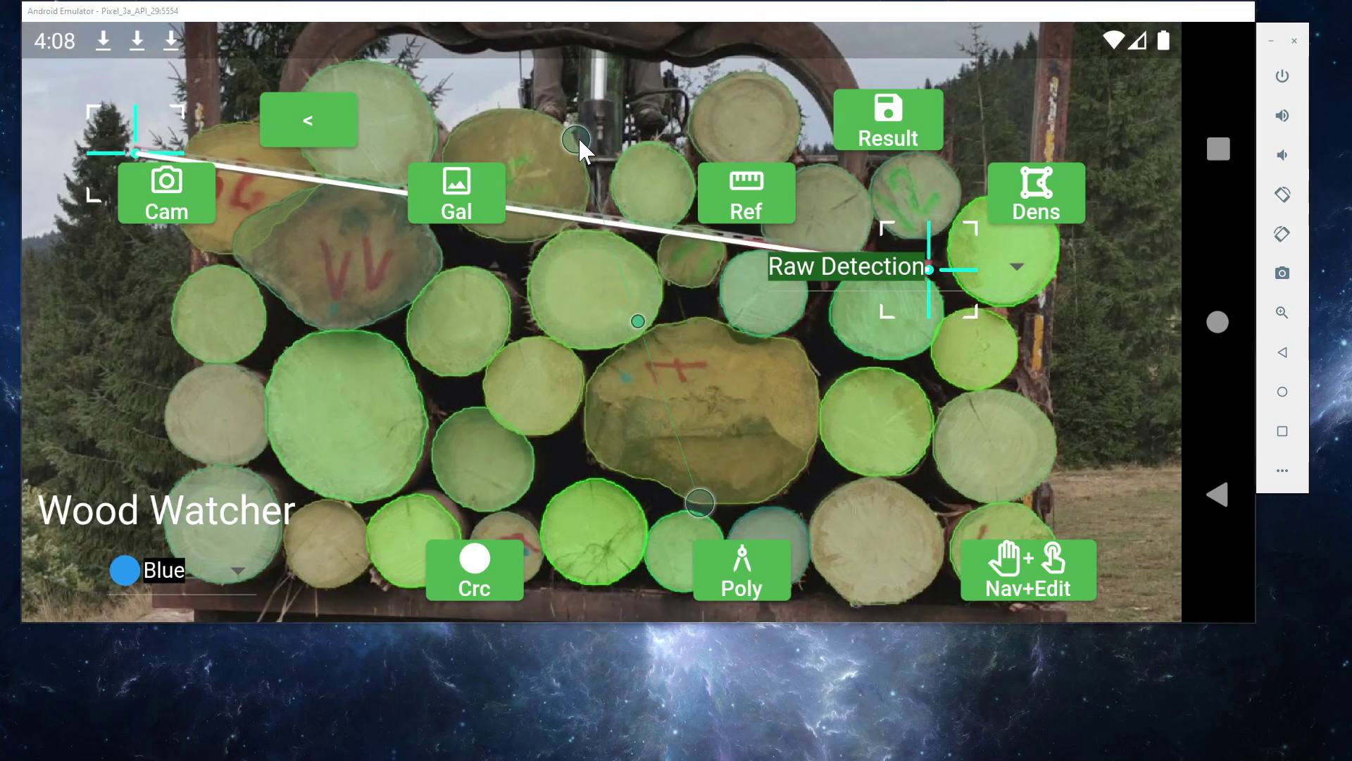
scroll(578, 66, "up", 2)
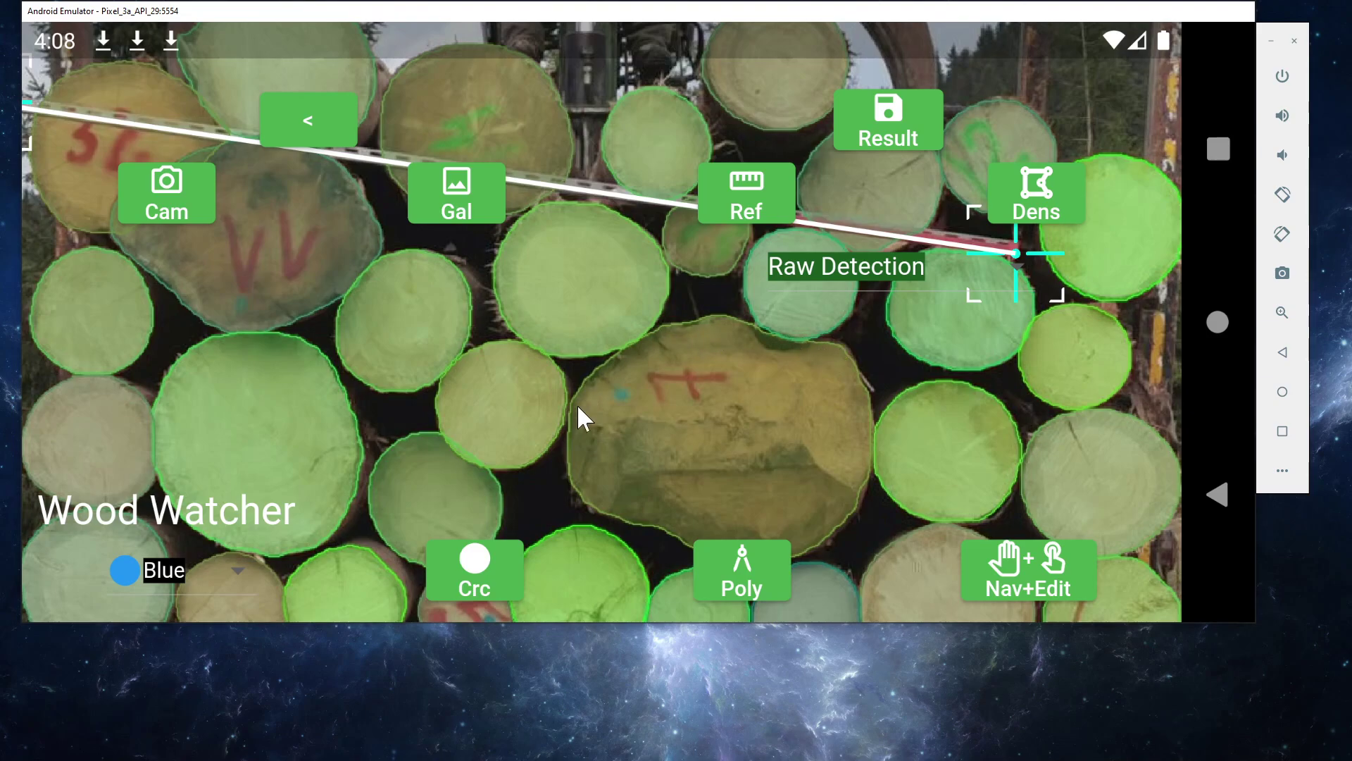
left_click_drag(559, 455, 598, 446)
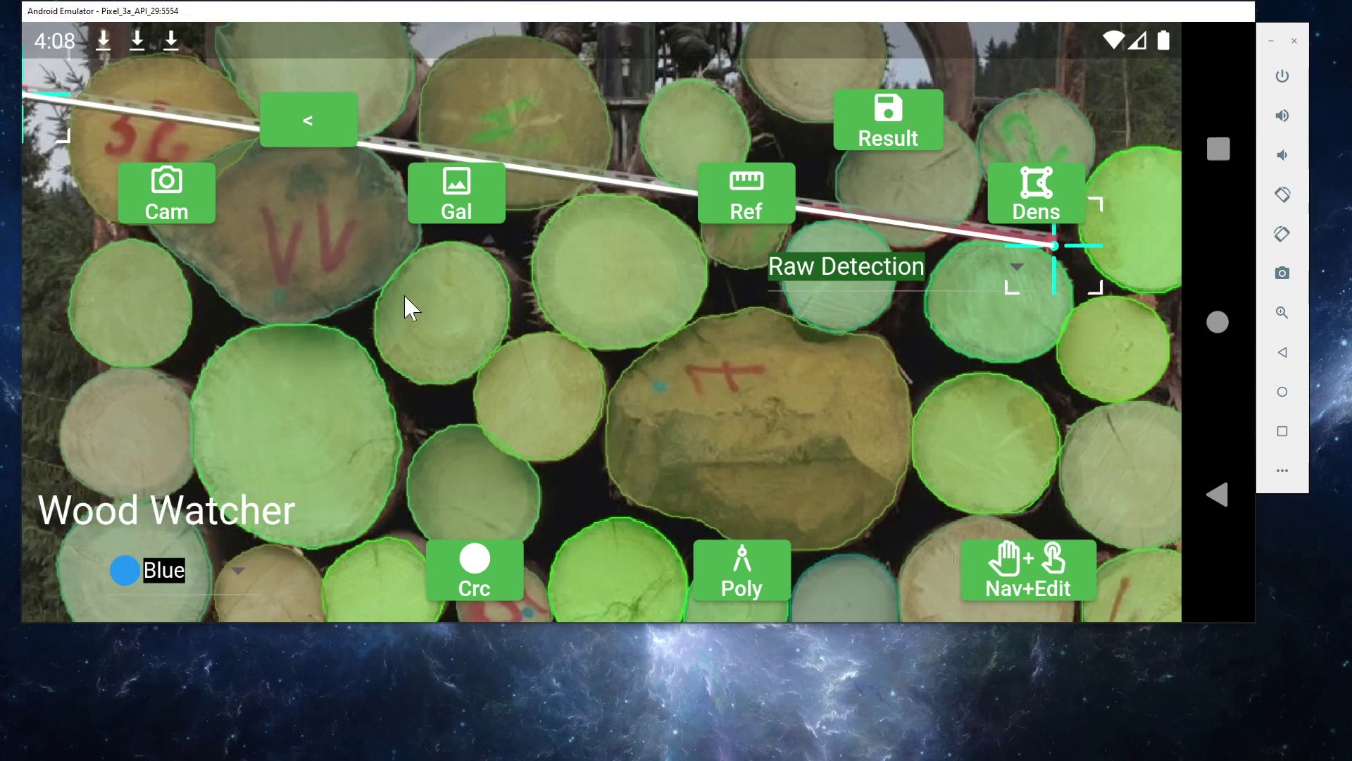
left_click_drag(444, 408, 561, 493)
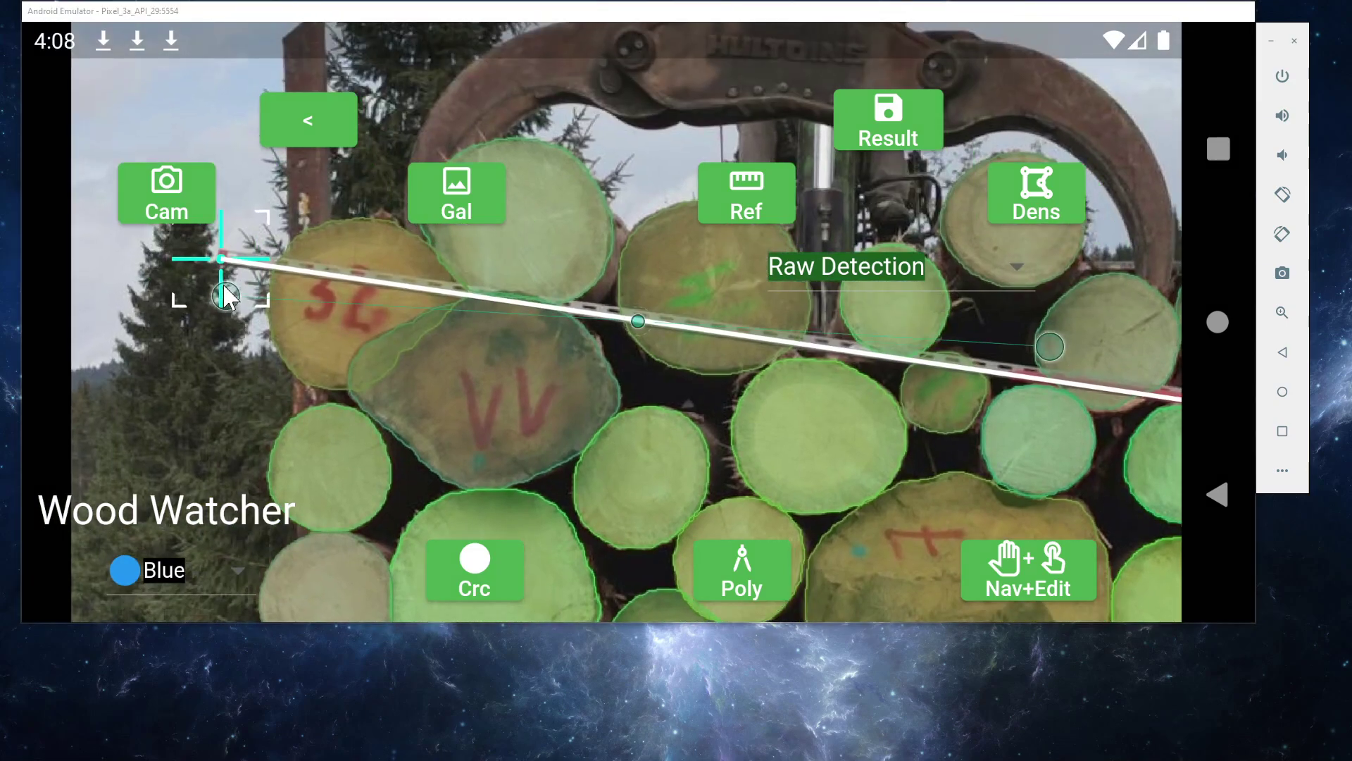
left_click_drag(225, 296, 252, 475)
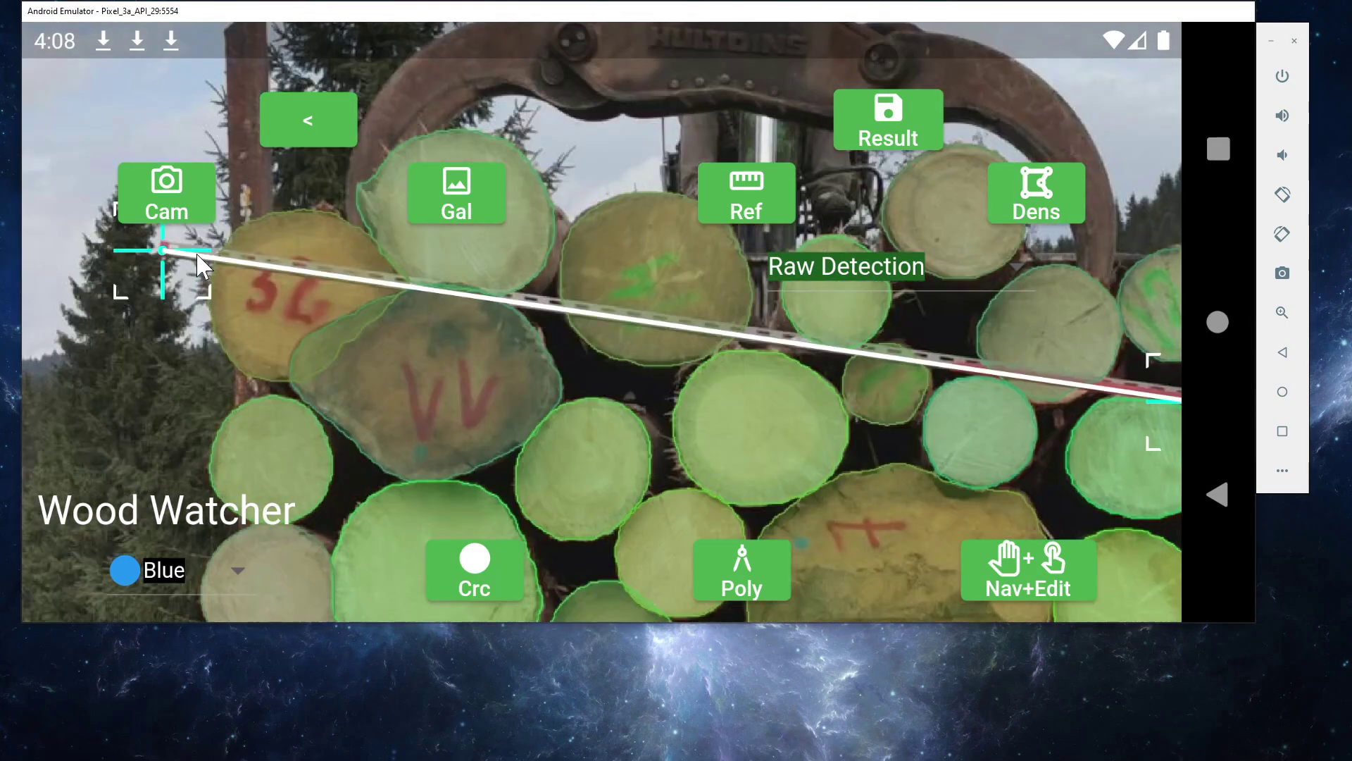
left_click_drag(585, 577, 490, 385)
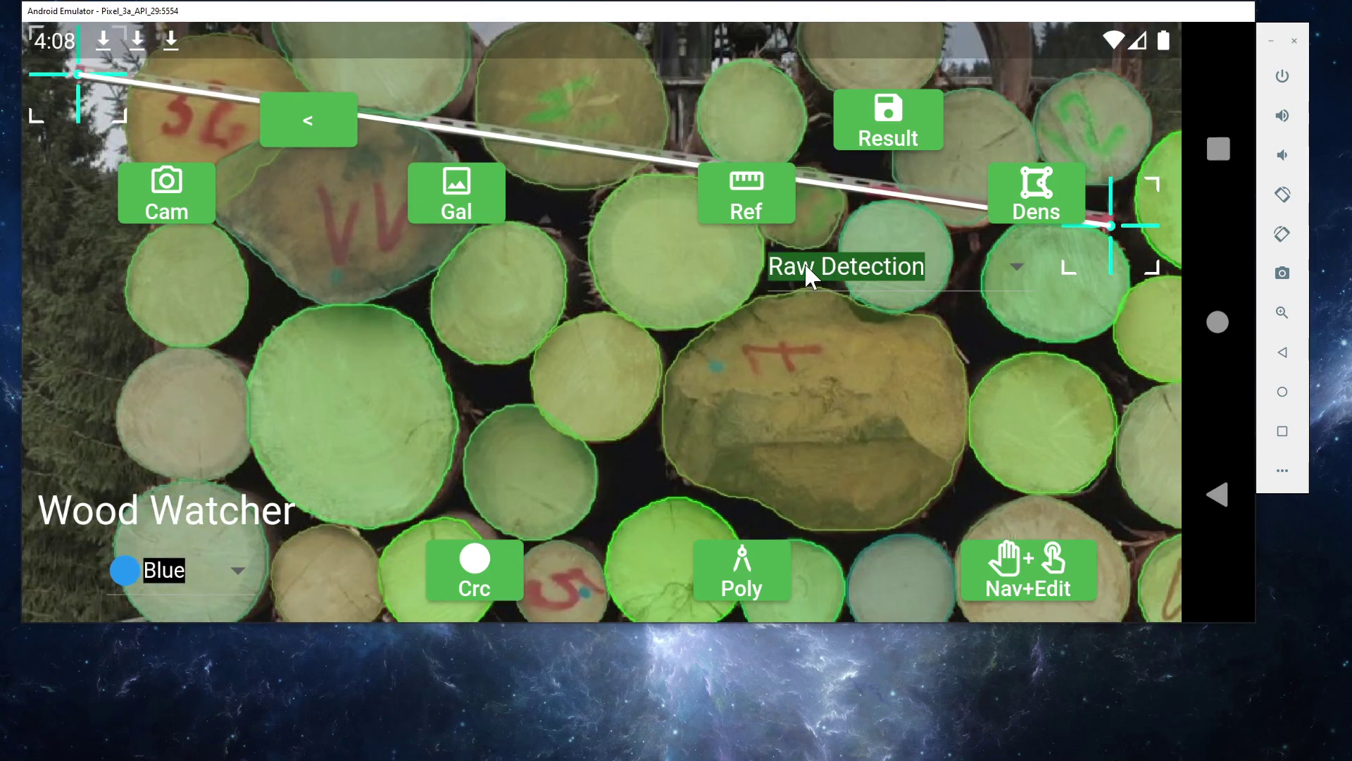
left_click(474, 571)
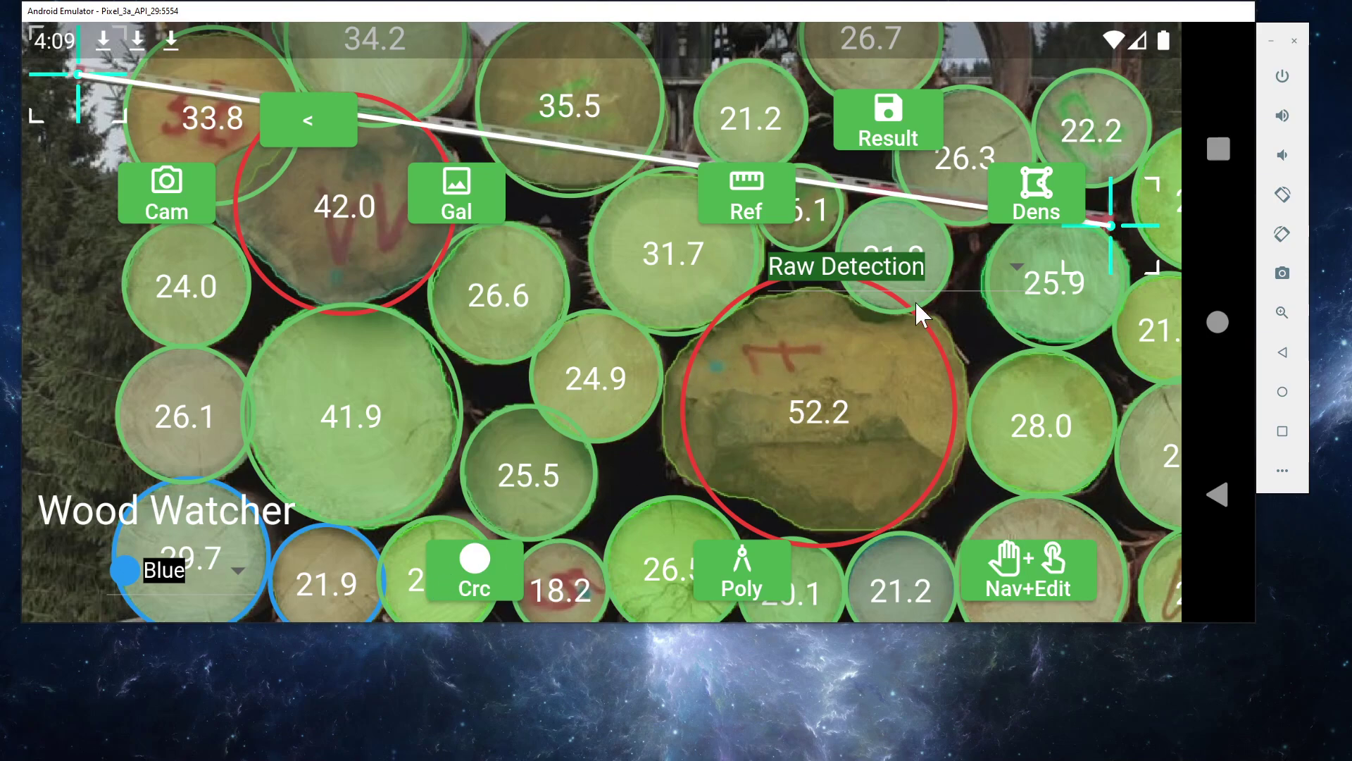
- Switch the detection radius to Inscribed Max Circle, after trying Enclosing Min Ellipse, and hide the green fills
left_click(851, 269)
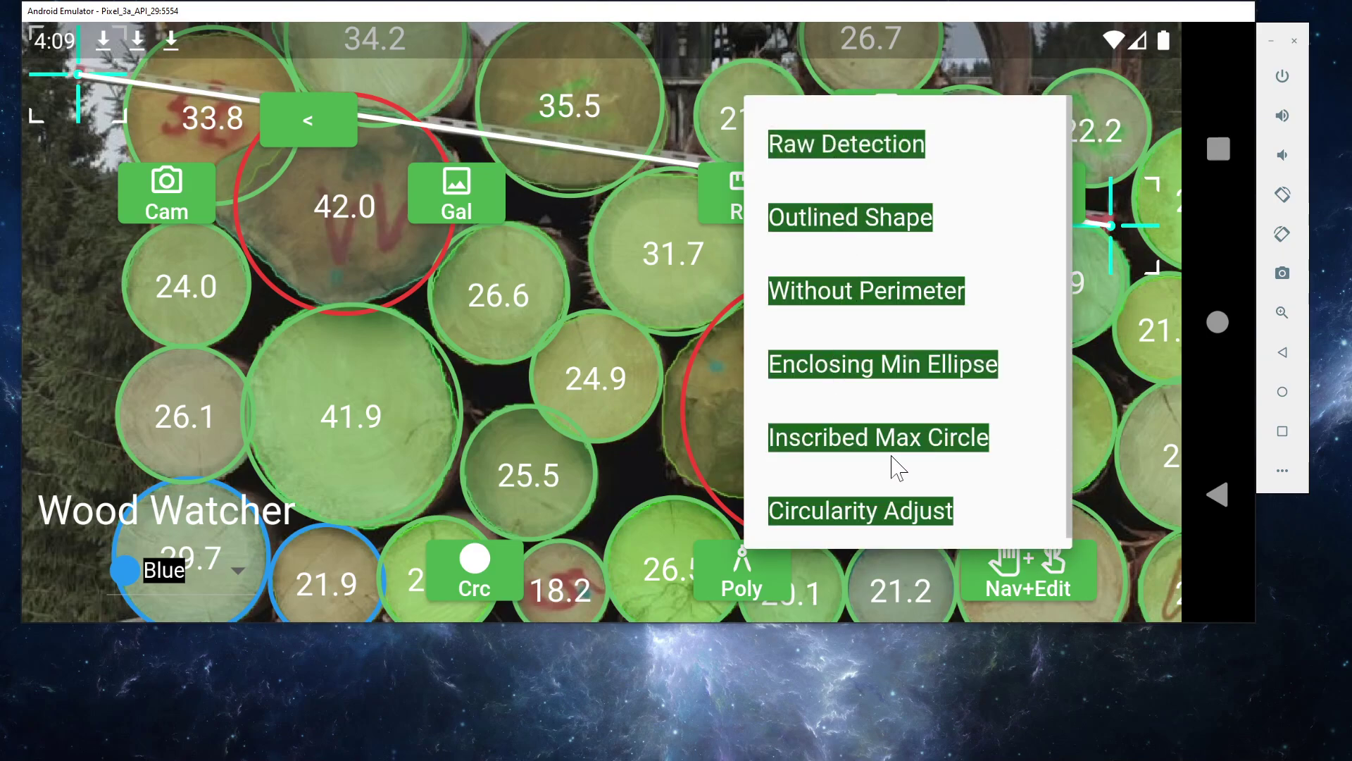
left_click(842, 380)
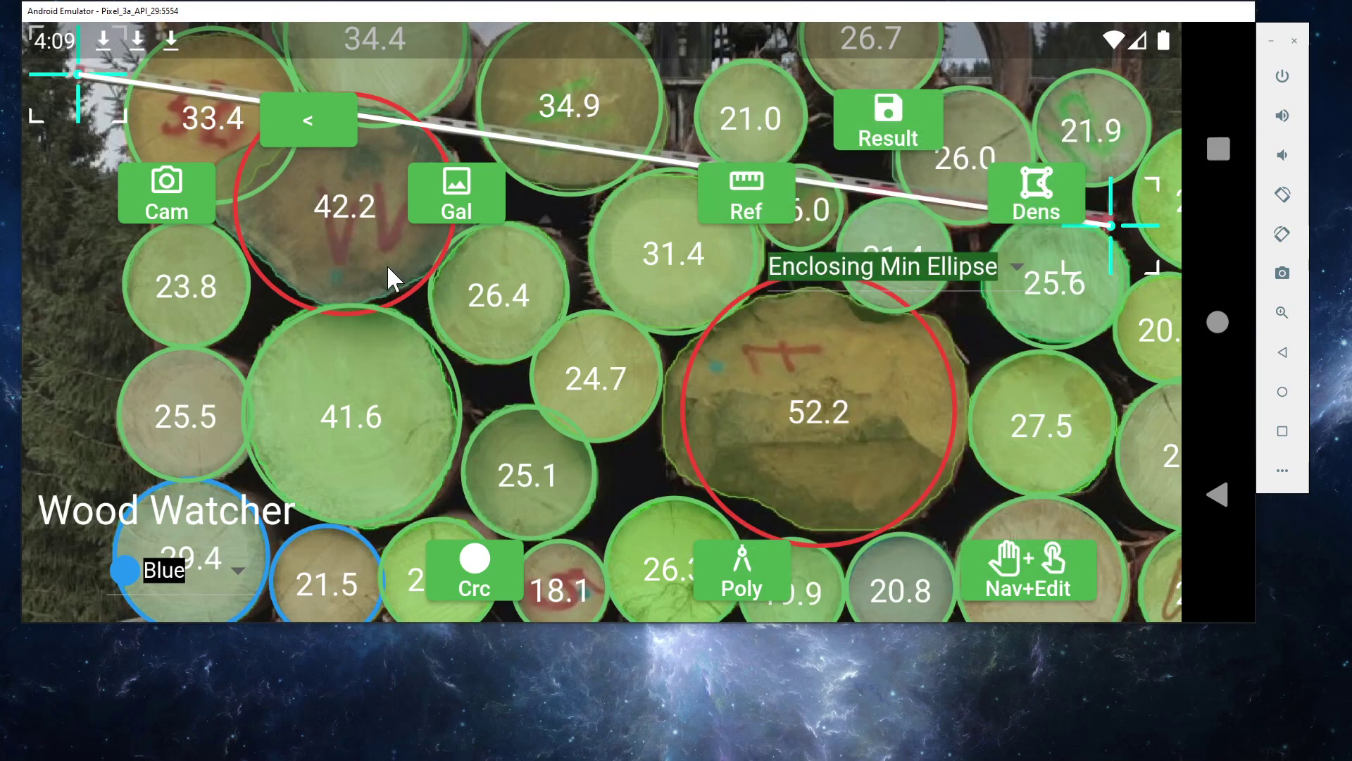
left_click(944, 273)
left_click(898, 426)
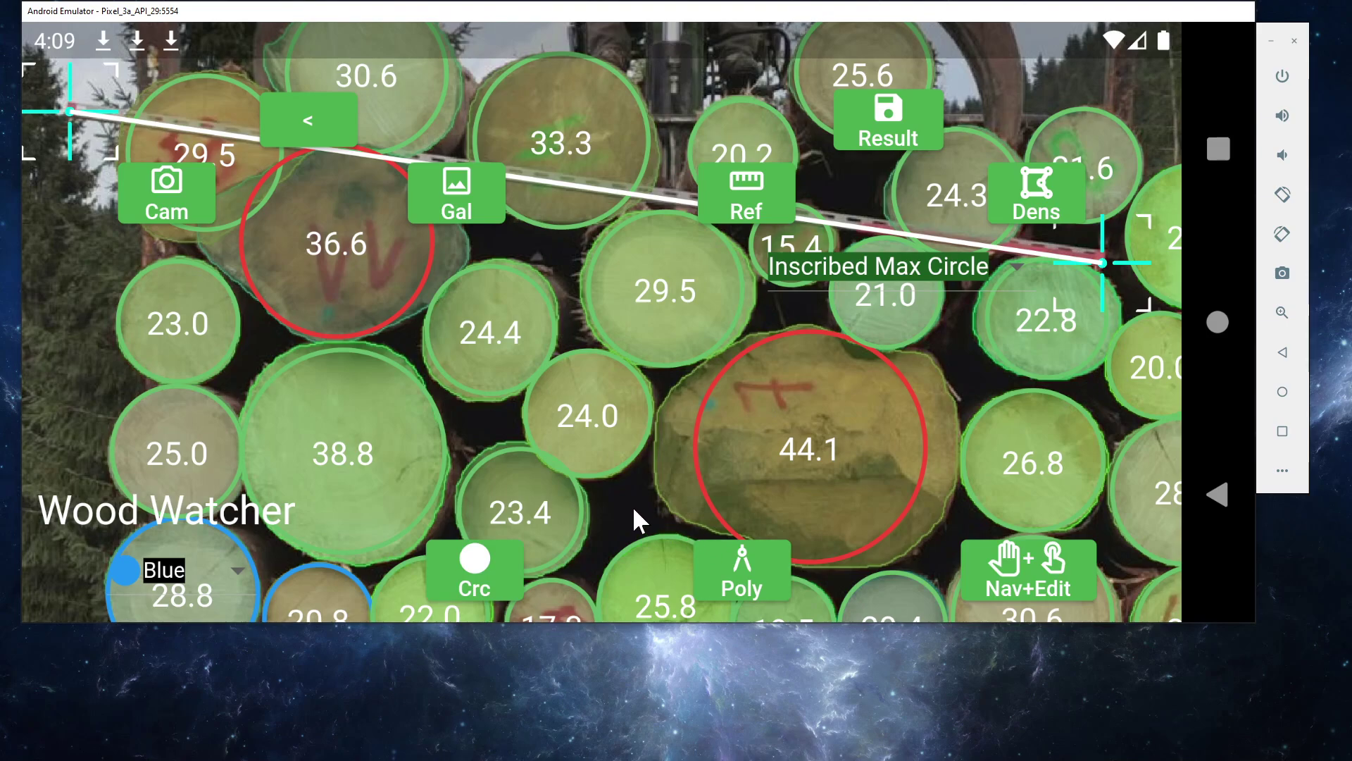
left_click(733, 599)
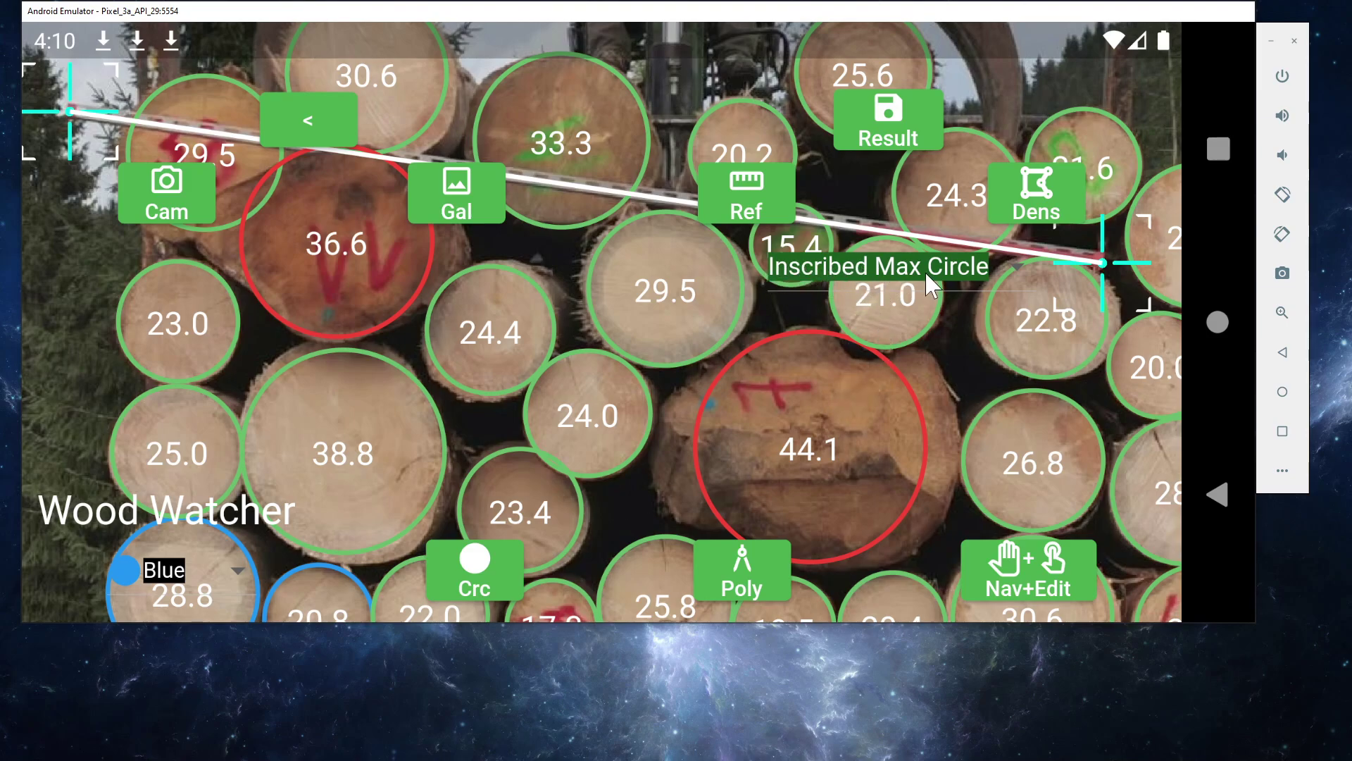
- Check the Results page showing 32 logs and 7.044 m3, then return to the detection view
left_click(889, 128)
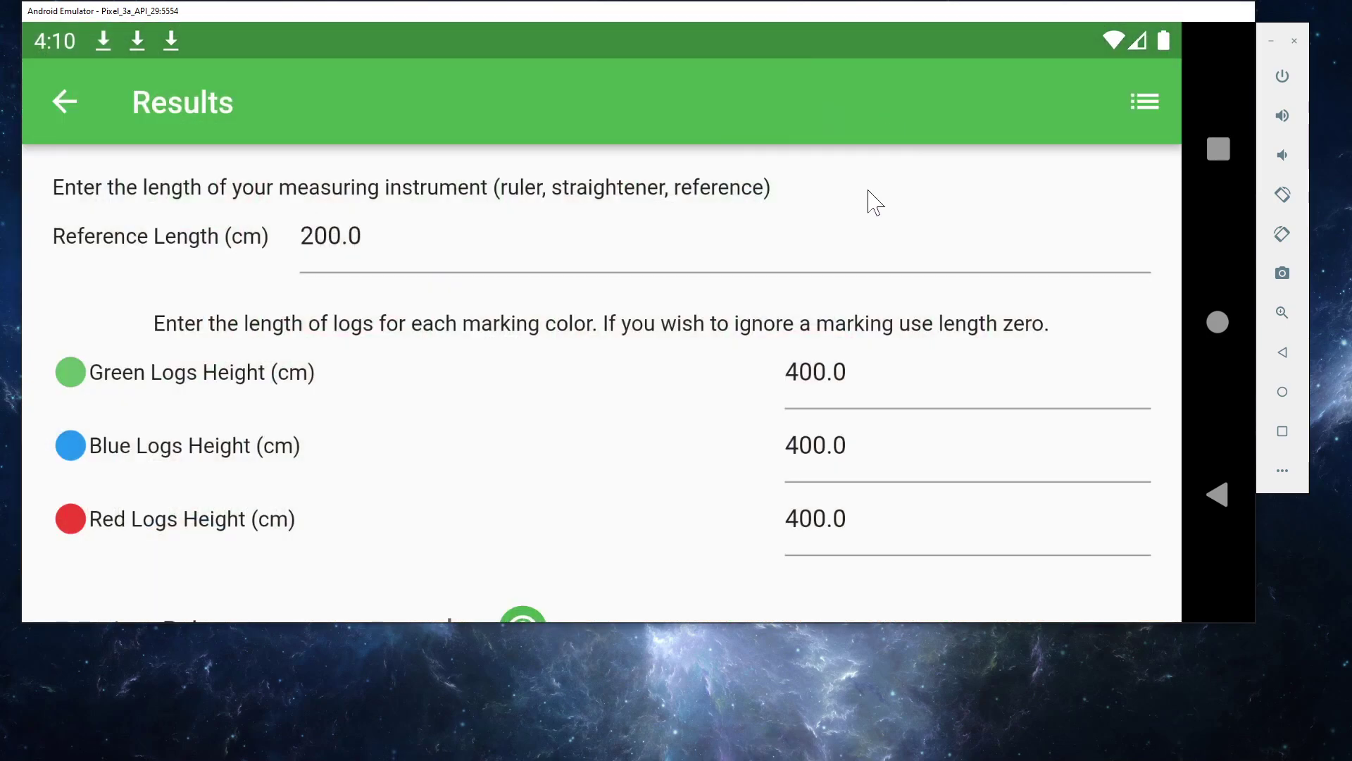
scroll(891, 229, "down", 5)
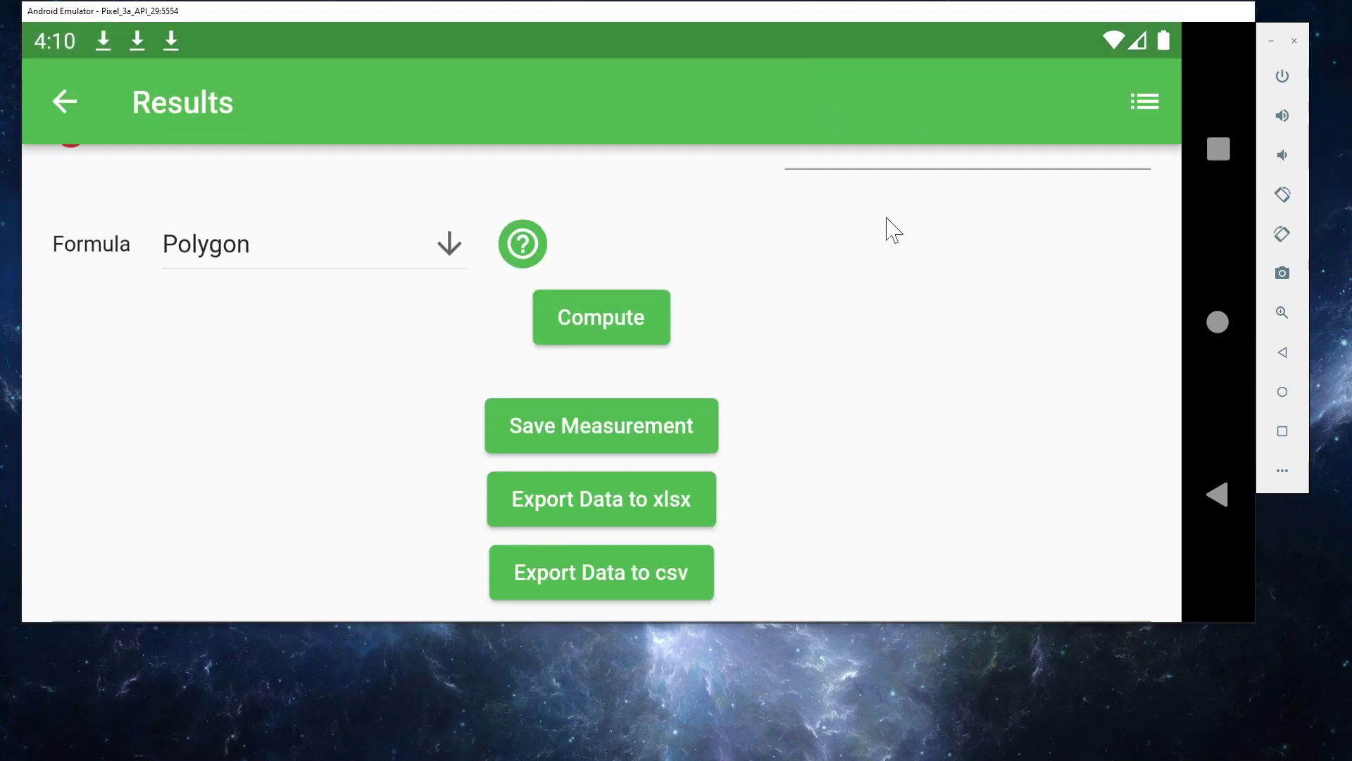
scroll(863, 233, "up", 15)
scroll(845, 281, "down", 10)
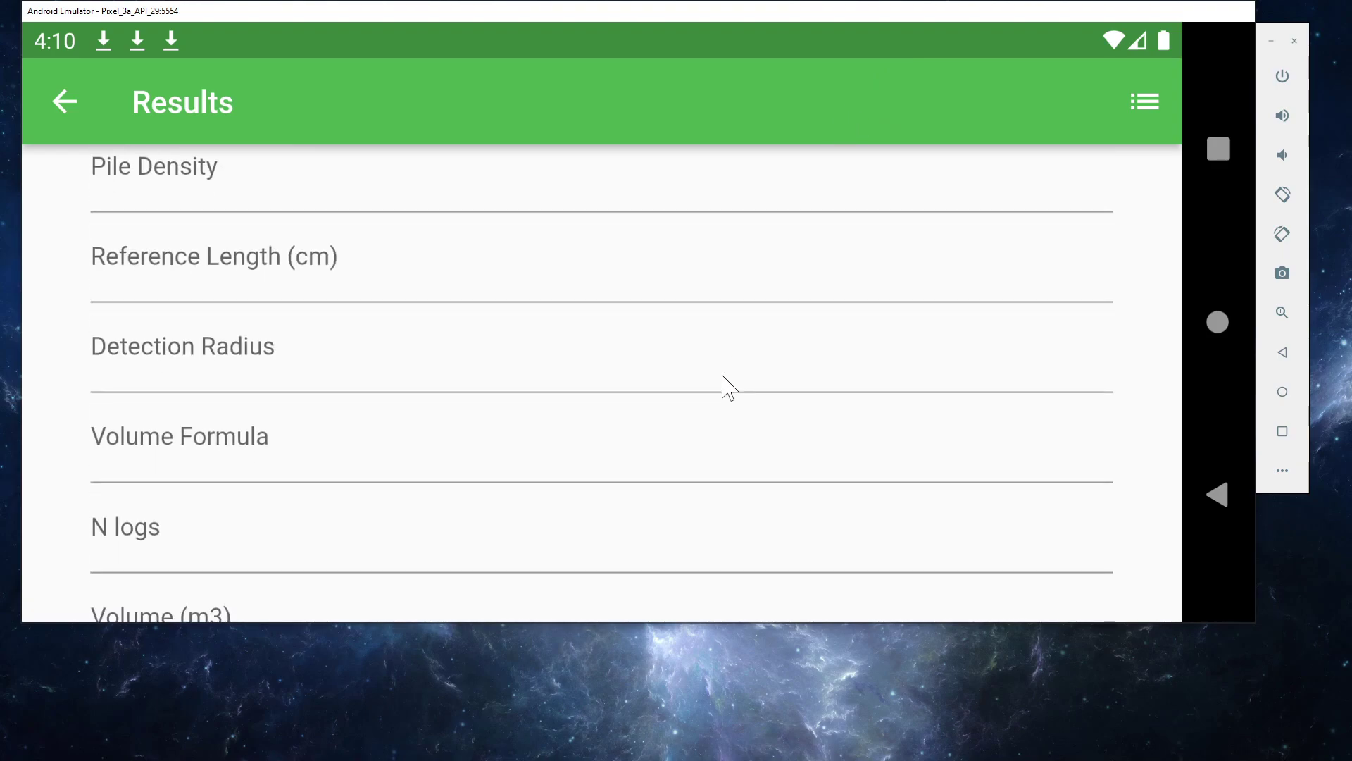
scroll(715, 179, "down", 5)
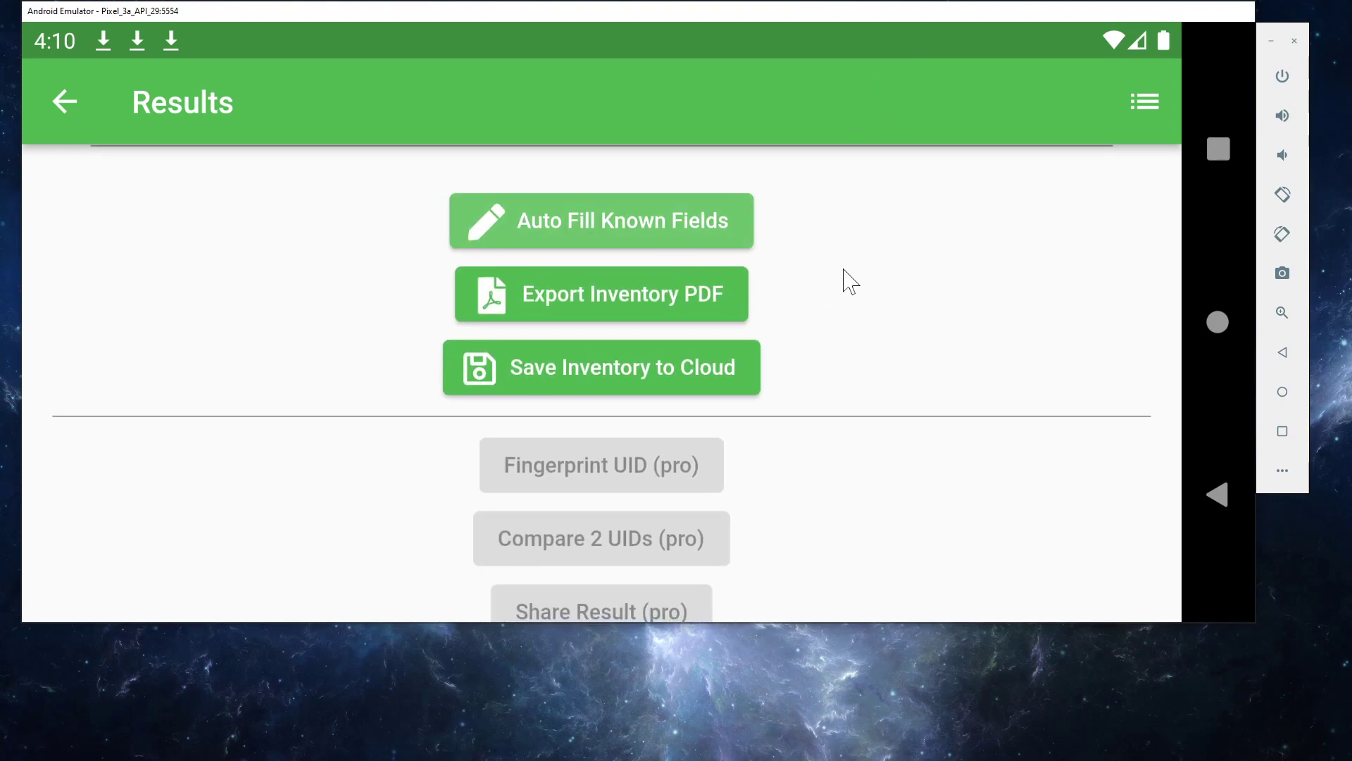
scroll(866, 353, "up", 2)
scroll(317, 493, "up", 3)
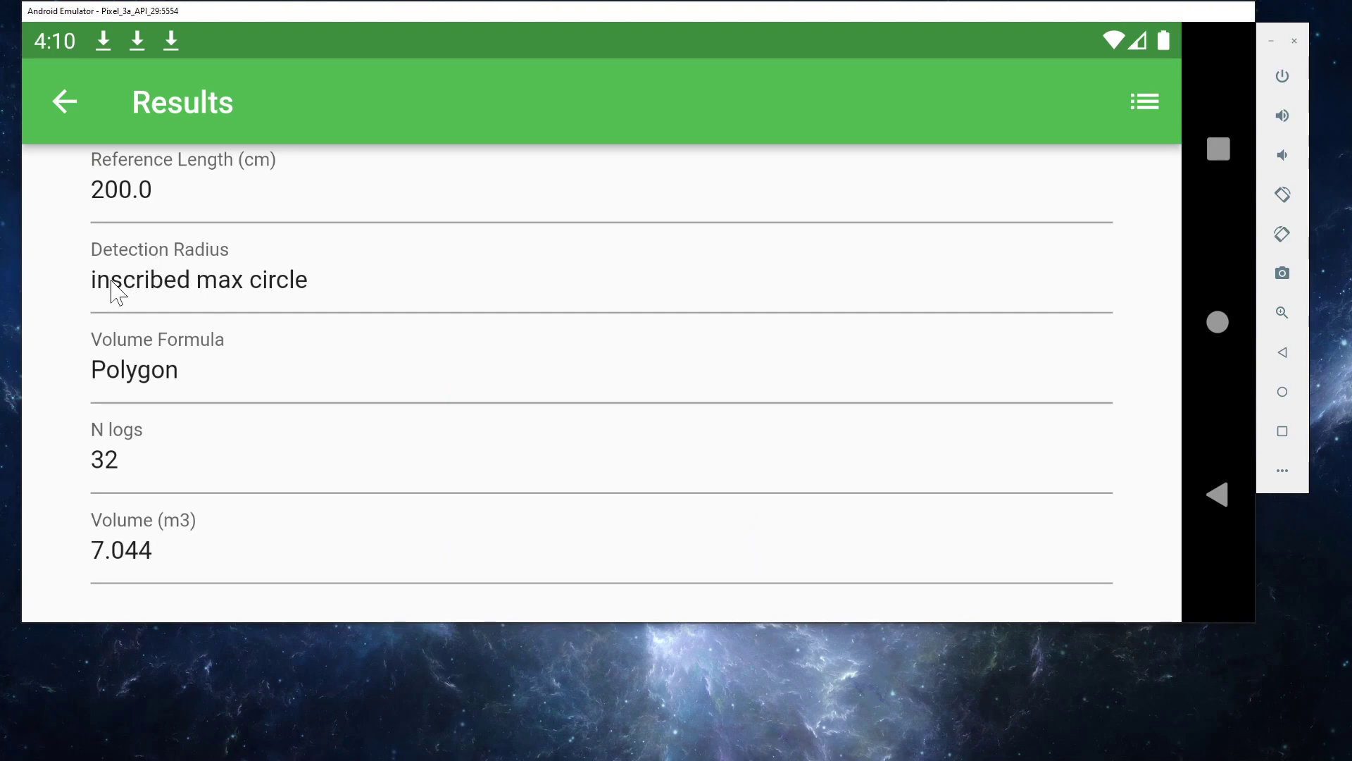
scroll(323, 293, "up", 1)
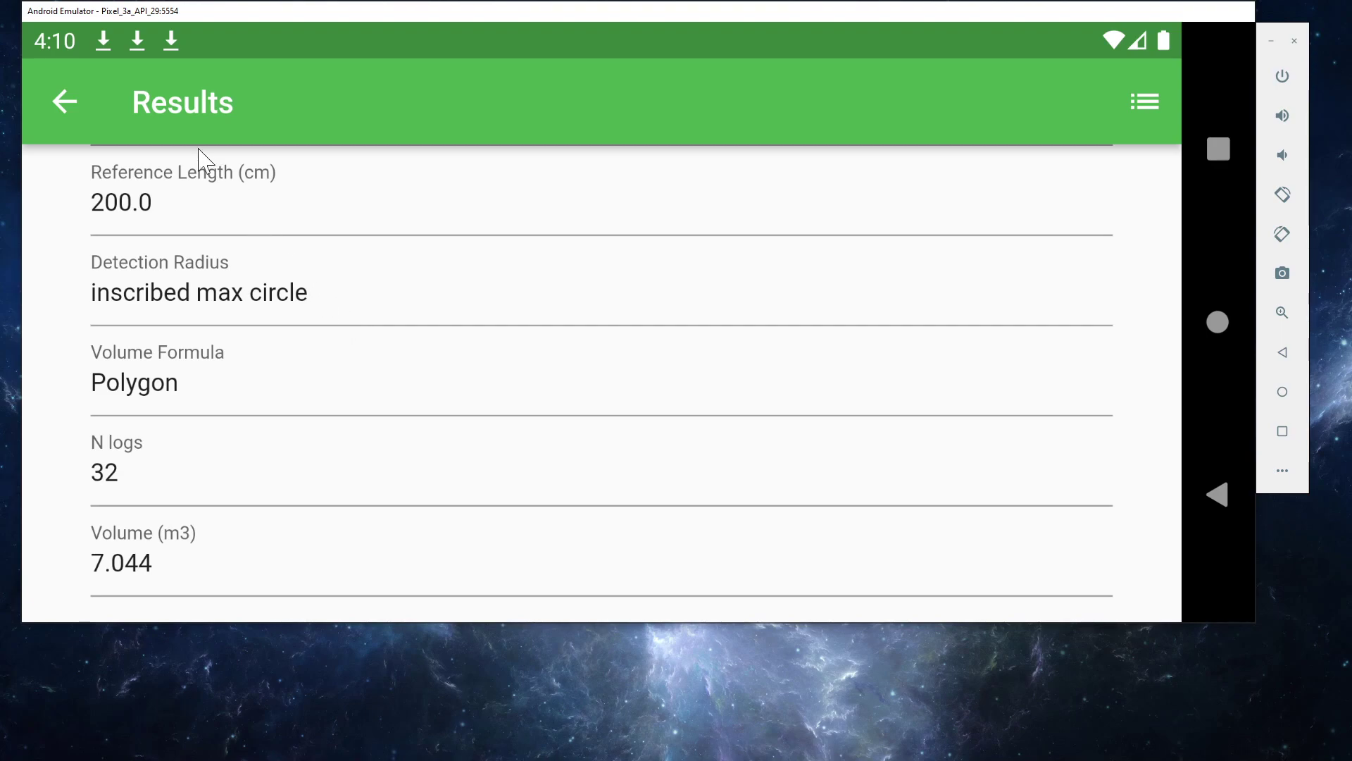
left_click(65, 102)
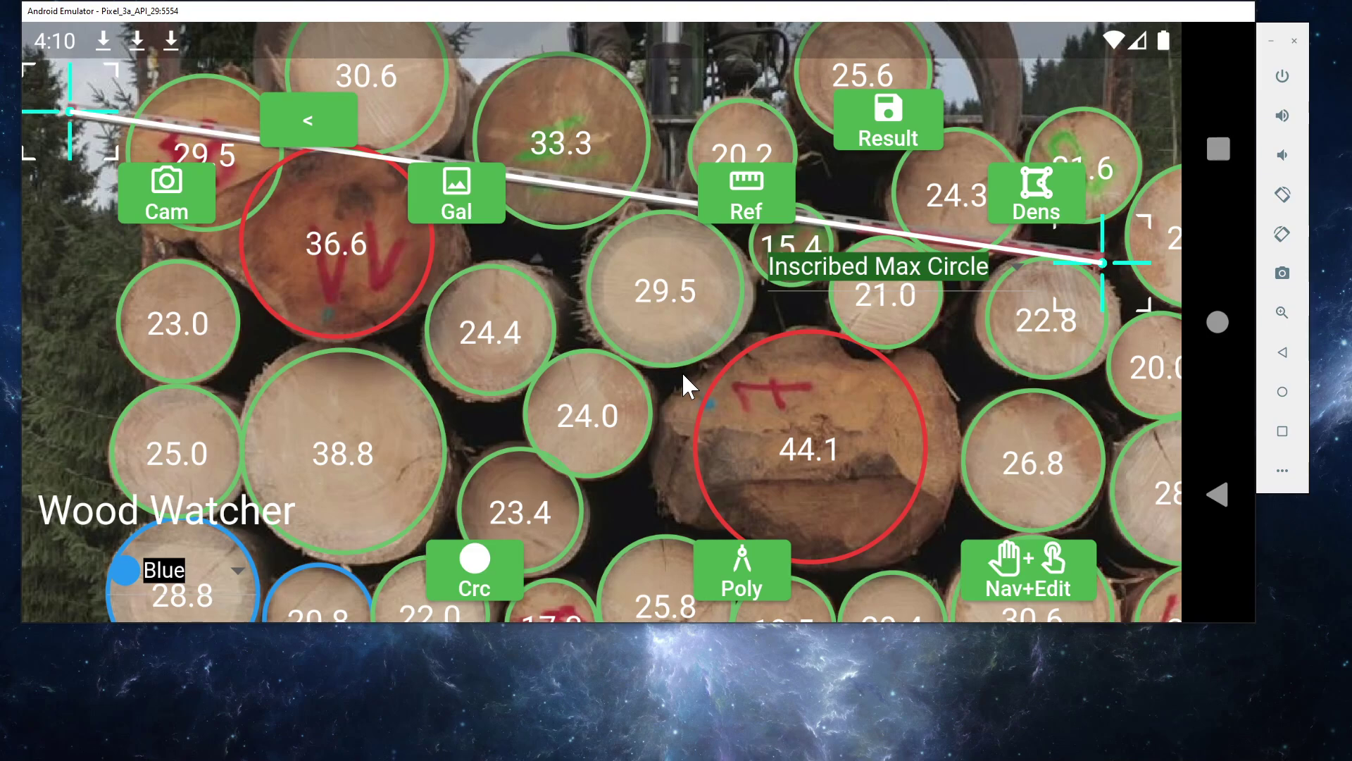
- Recompute pile density at 0.655 with inscribed max circles, hide its outline, and select the 29.5 log
left_click(904, 276)
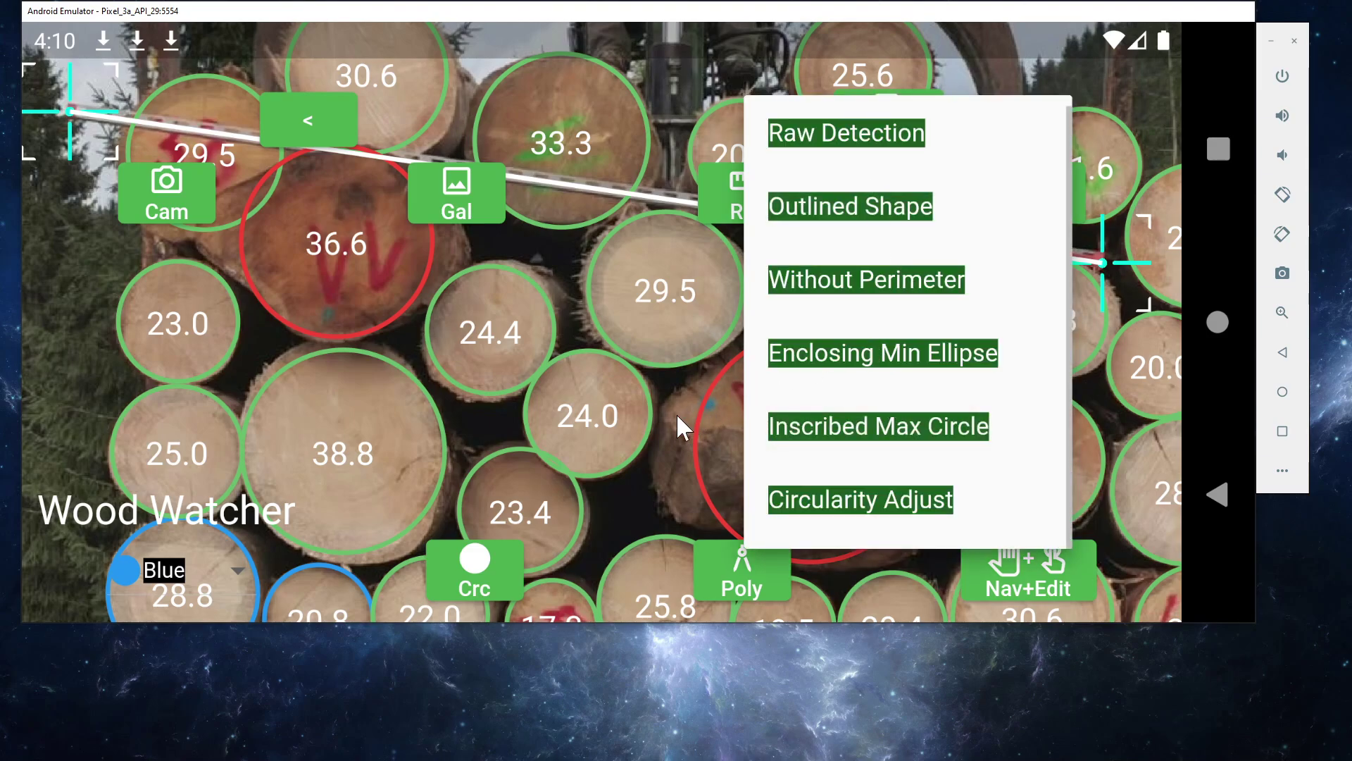
left_click(656, 501)
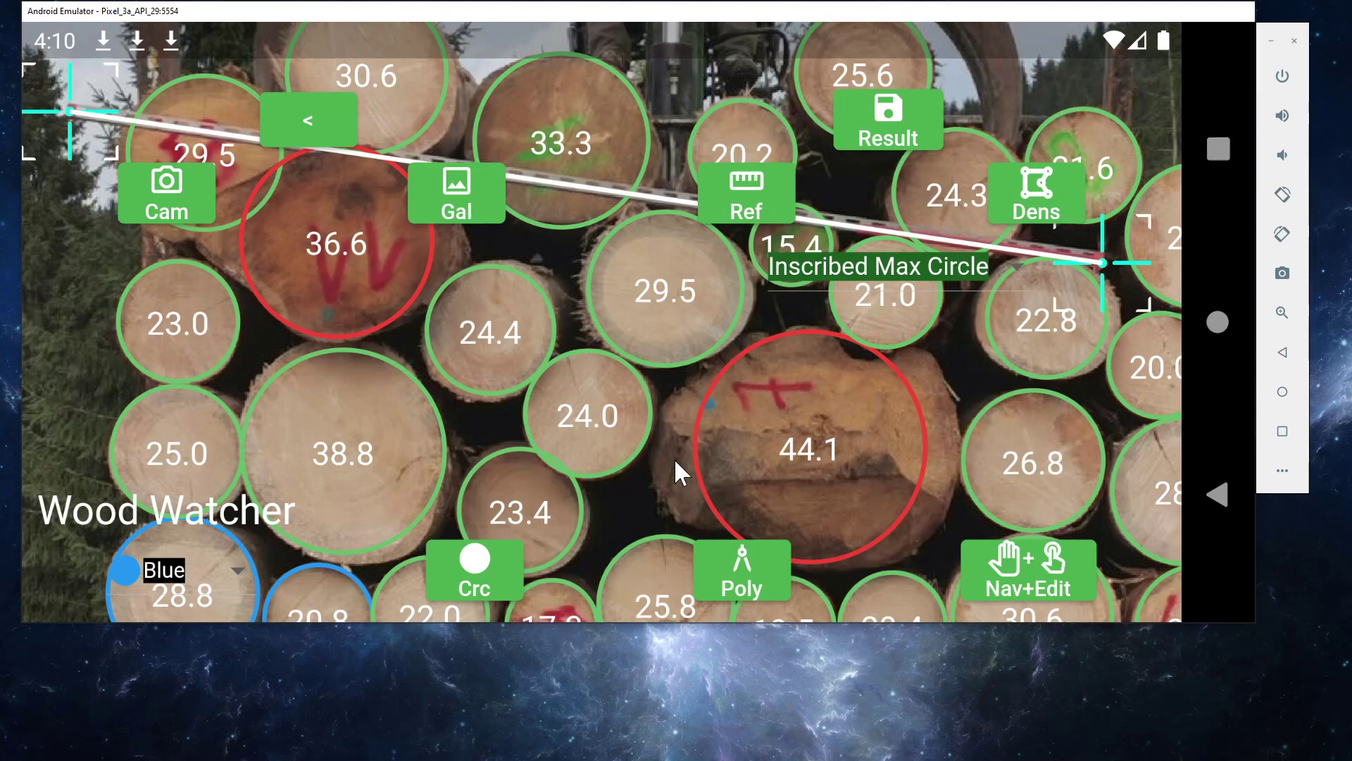
left_click(1058, 185)
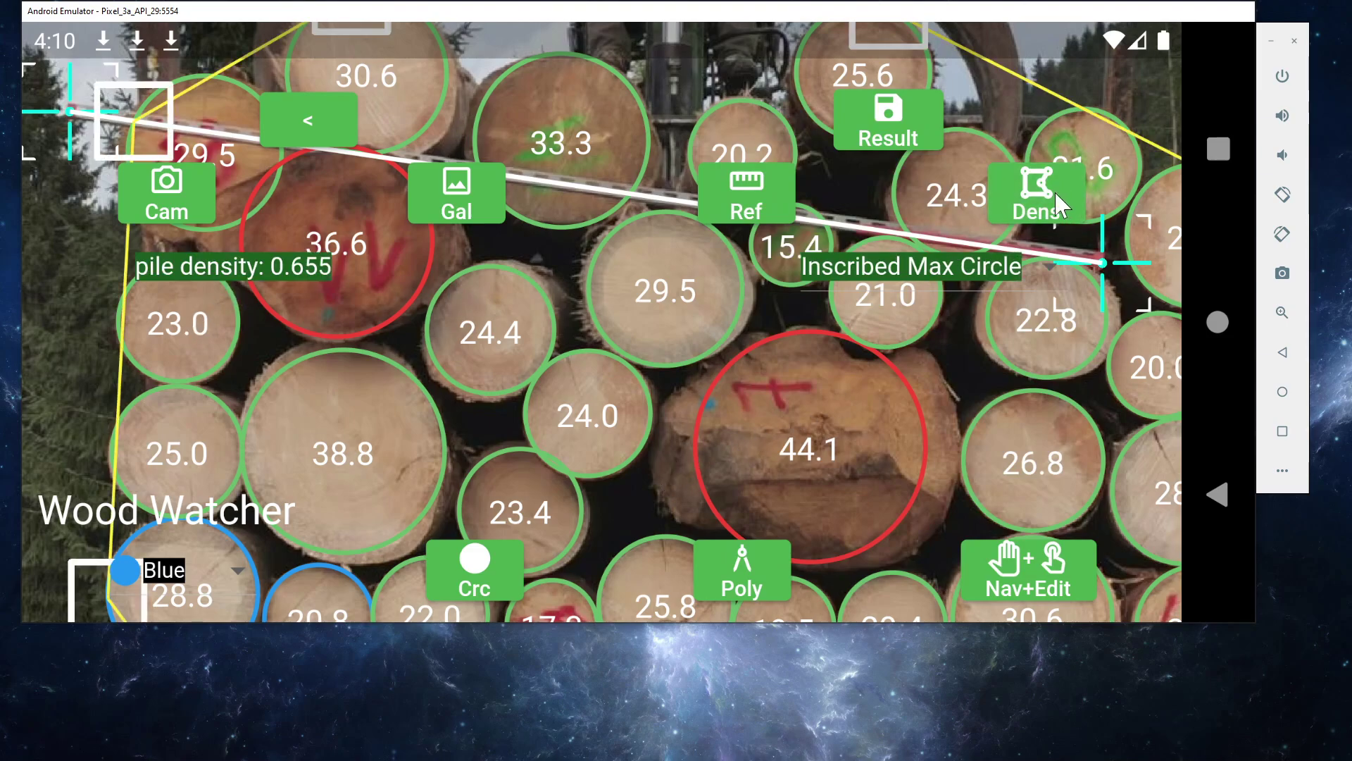
left_click(1037, 189)
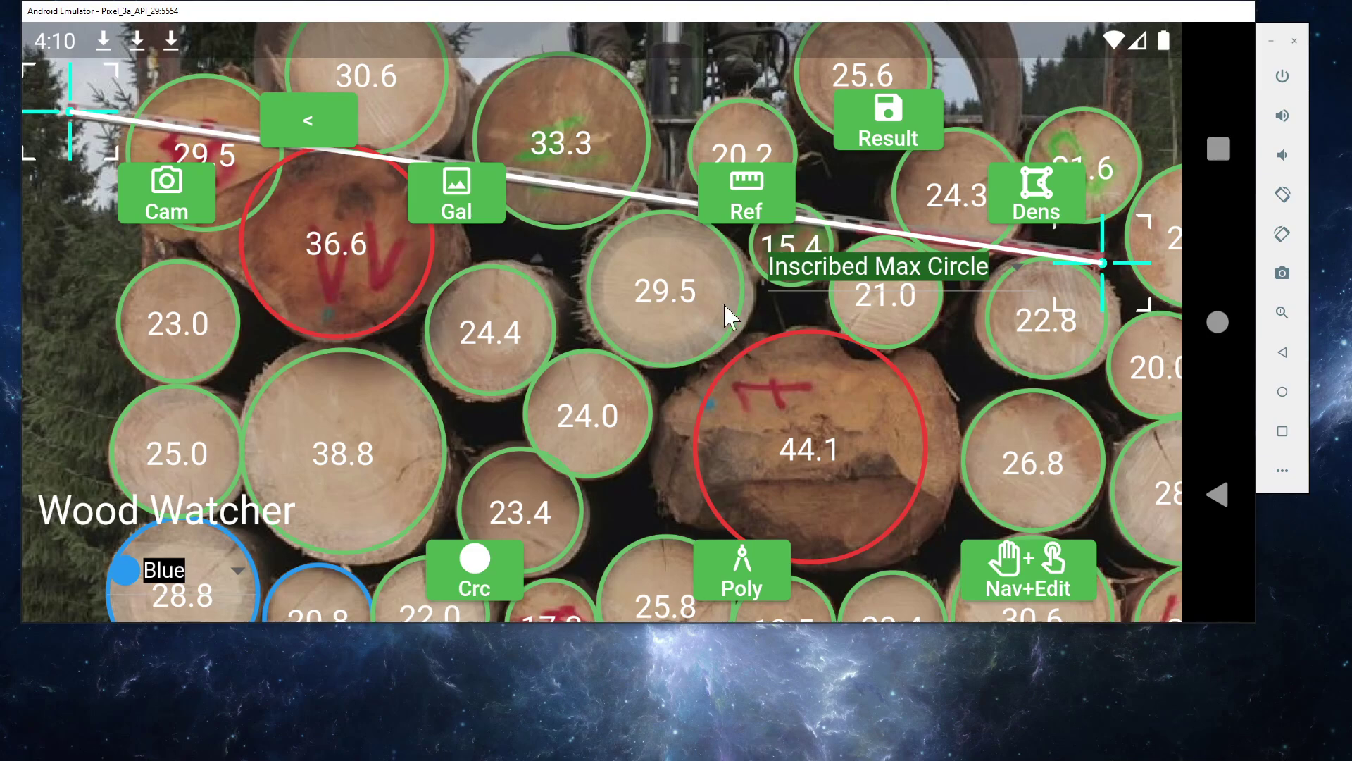
left_click(584, 294)
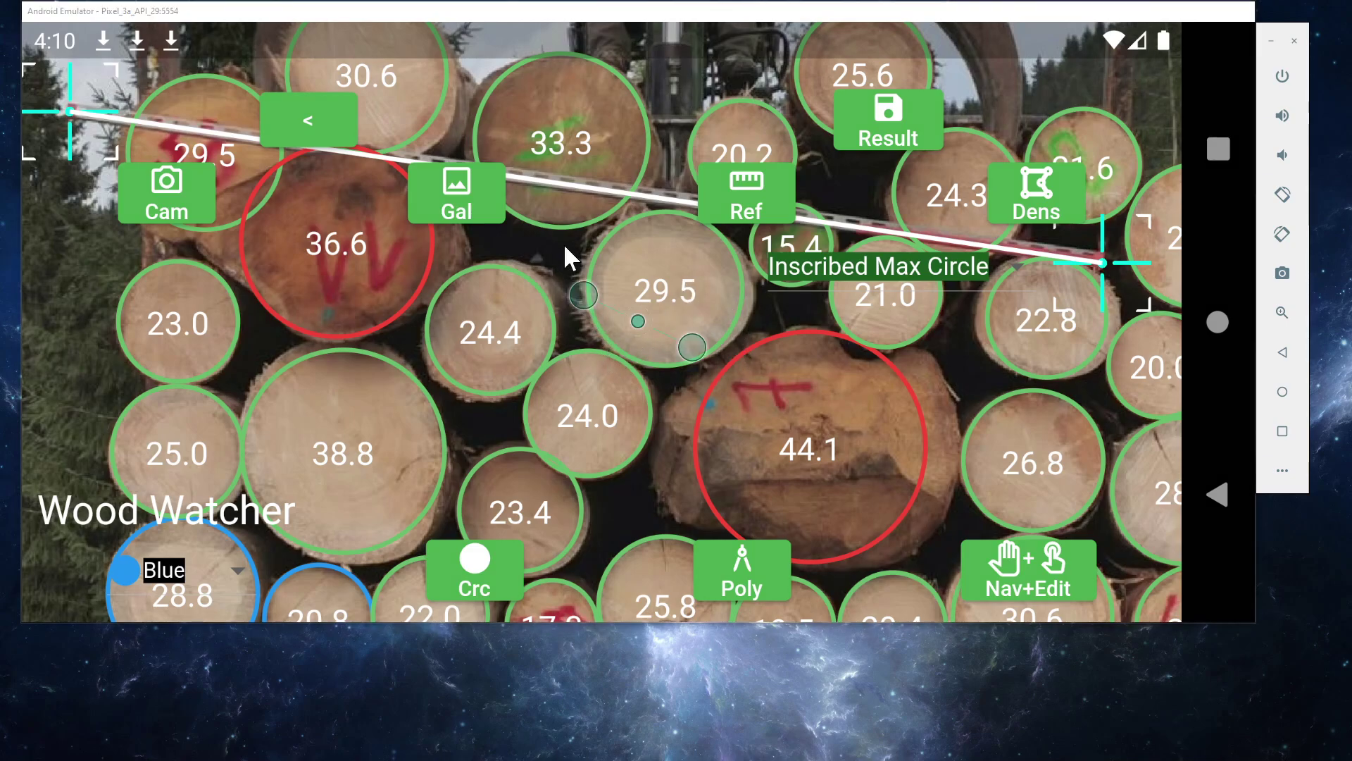
- Recolour the 33.3 log's outline blue
left_click(552, 193)
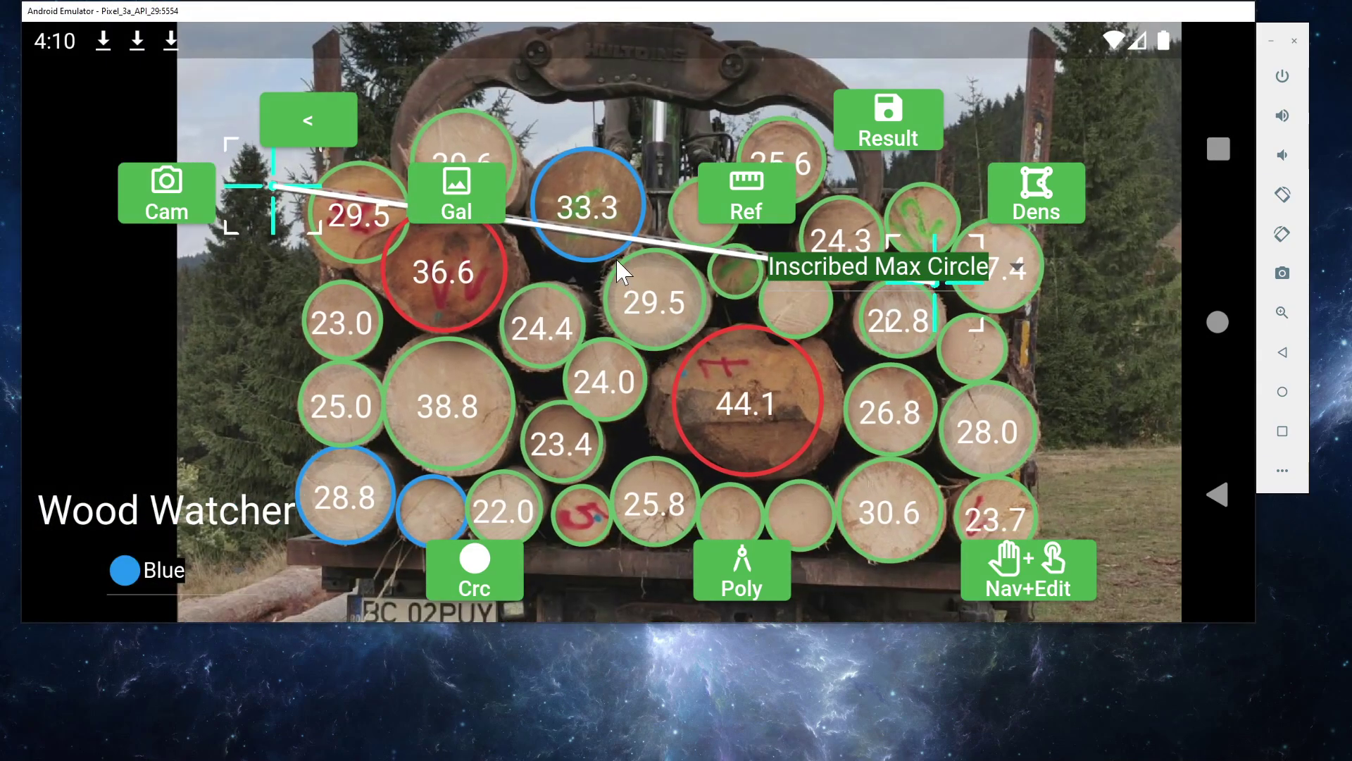